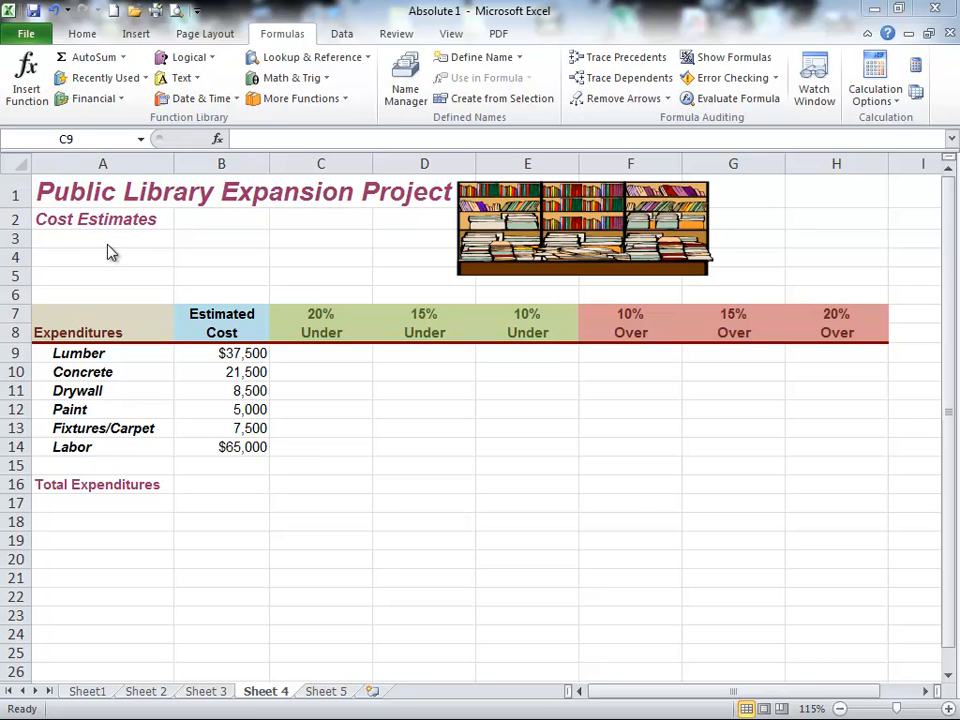
Step: Enter the formula =2*6+3 in cell C4 to demonstrate the default order of operations
click(146, 256)
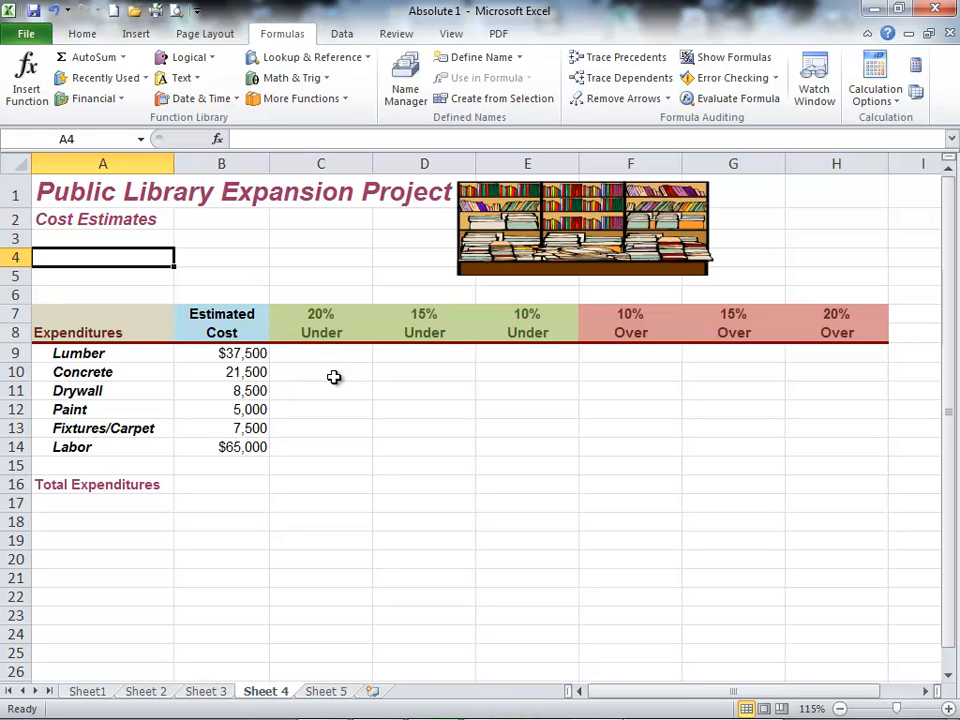
click(299, 254)
text(=)
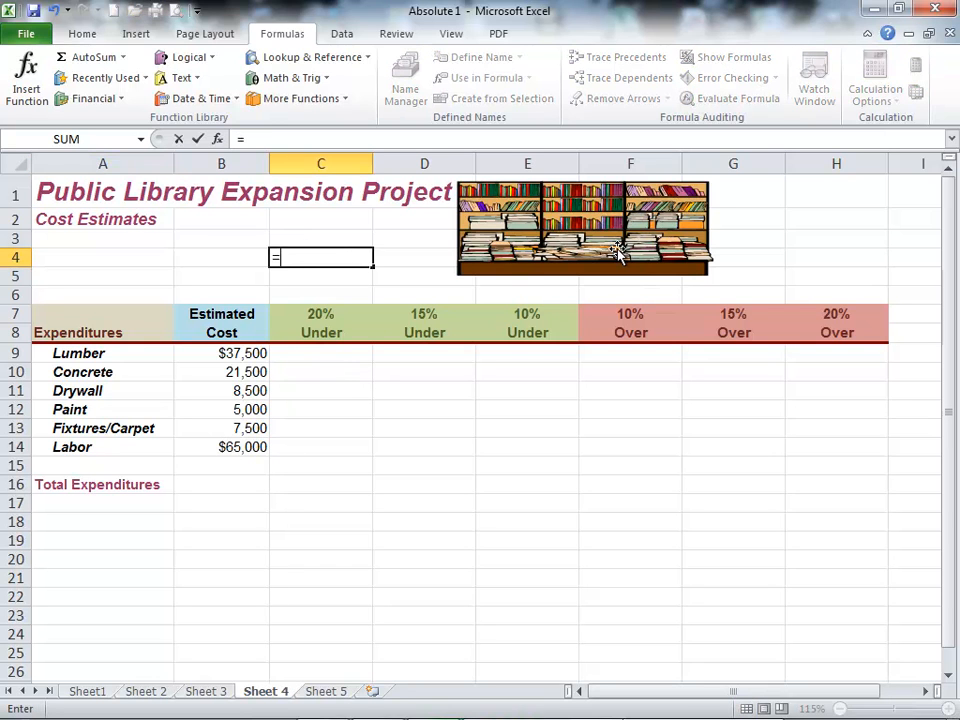
text(2*6+3)
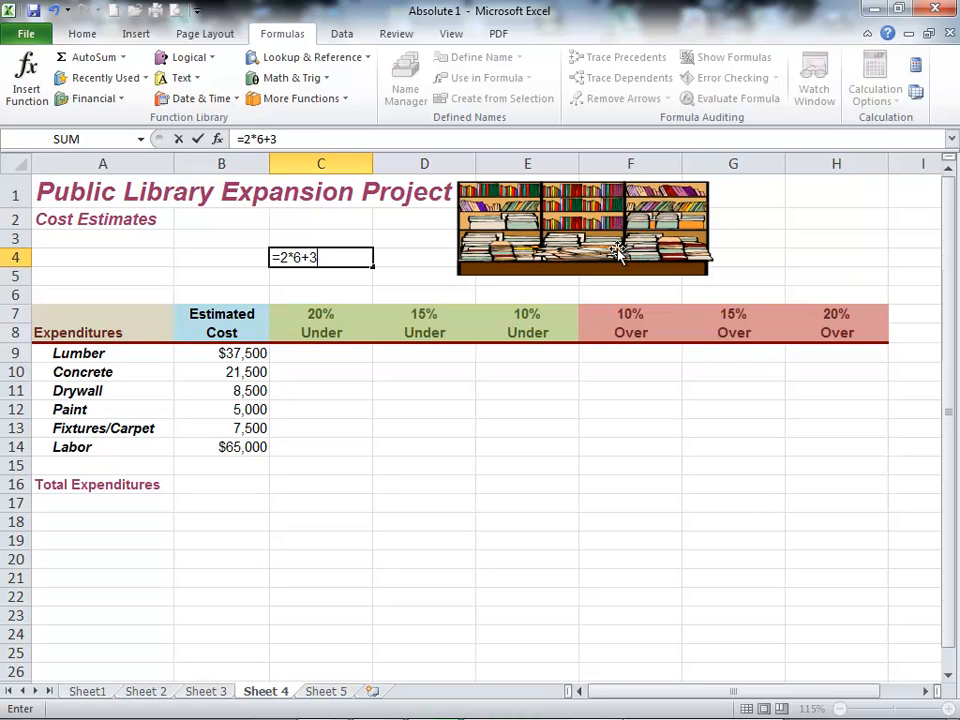
key(Return)
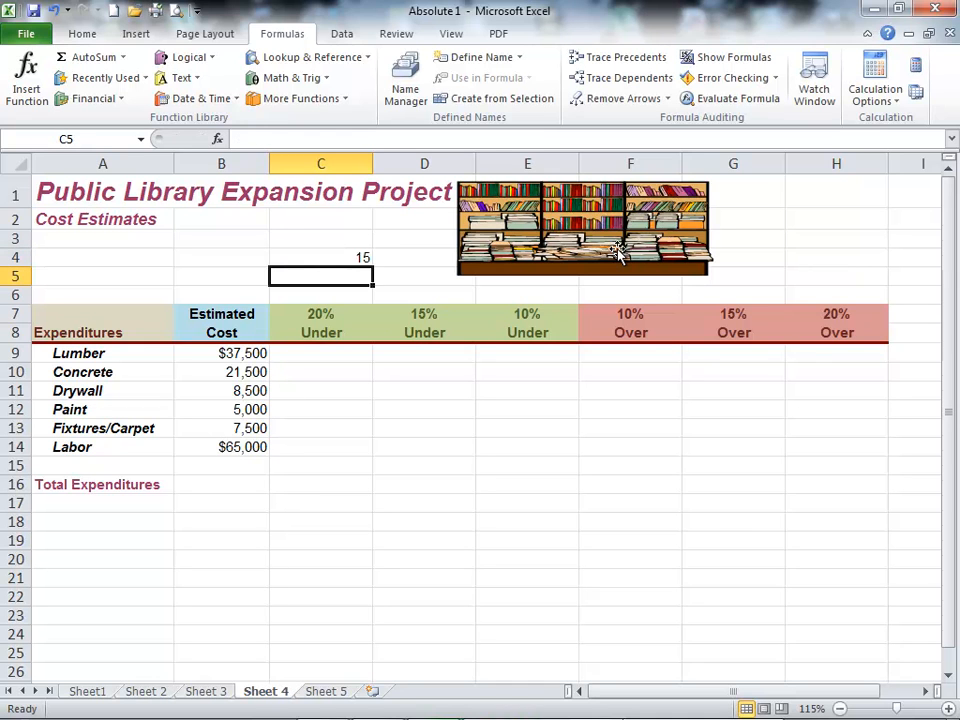
Step: Add parentheses around the addition in C4 so the formula is =2*(6+3)
key(Up)
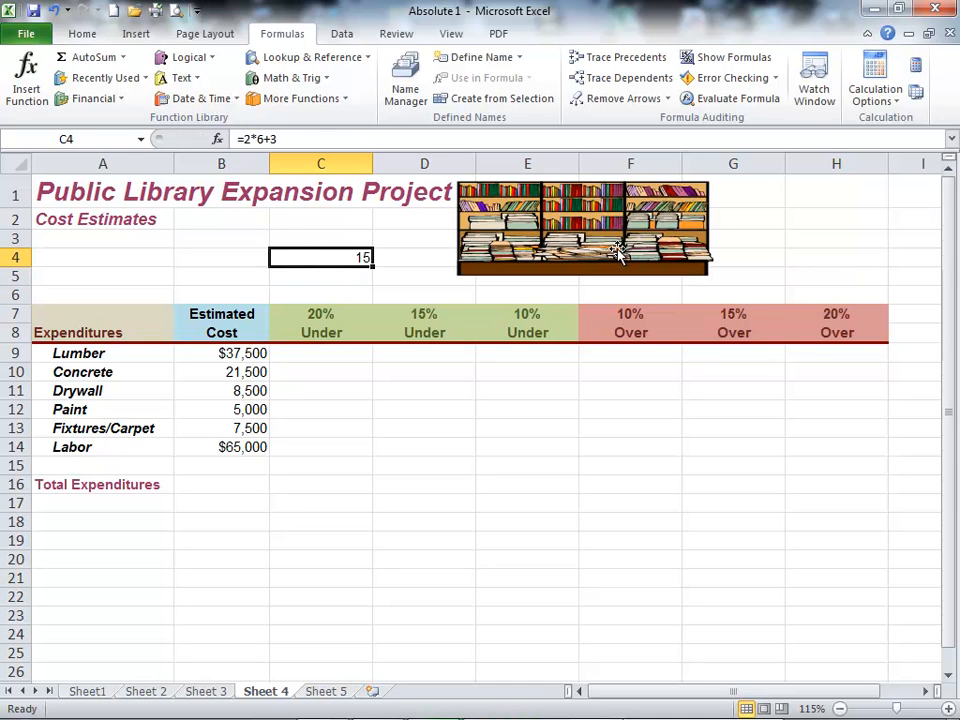
key(F2)
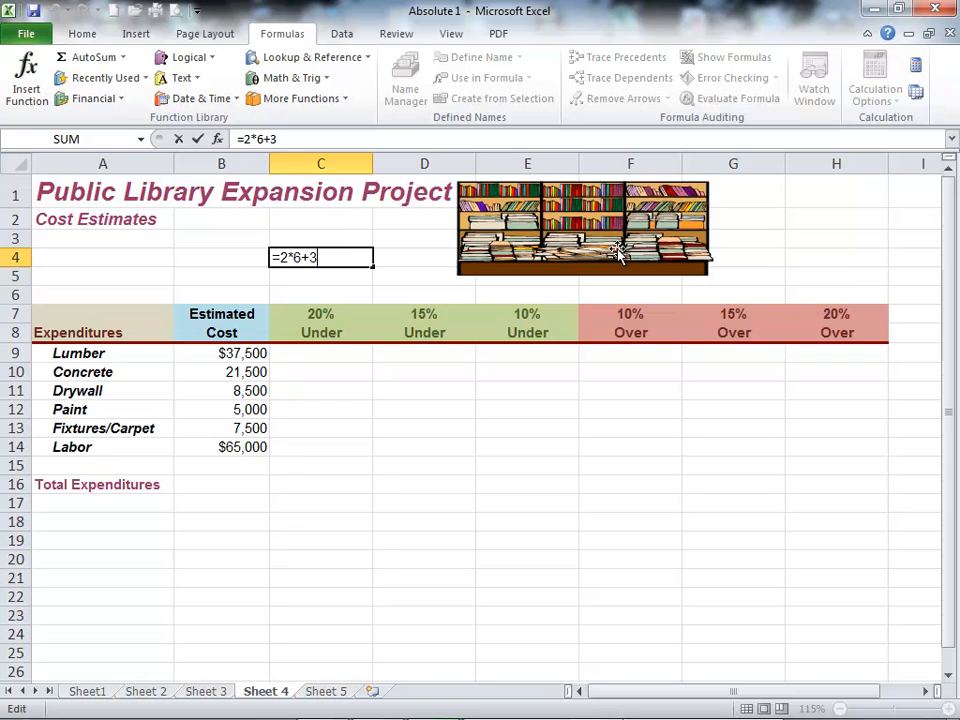
key(Left)
key(Left)
key(Left)
text(()
key(End)
text())
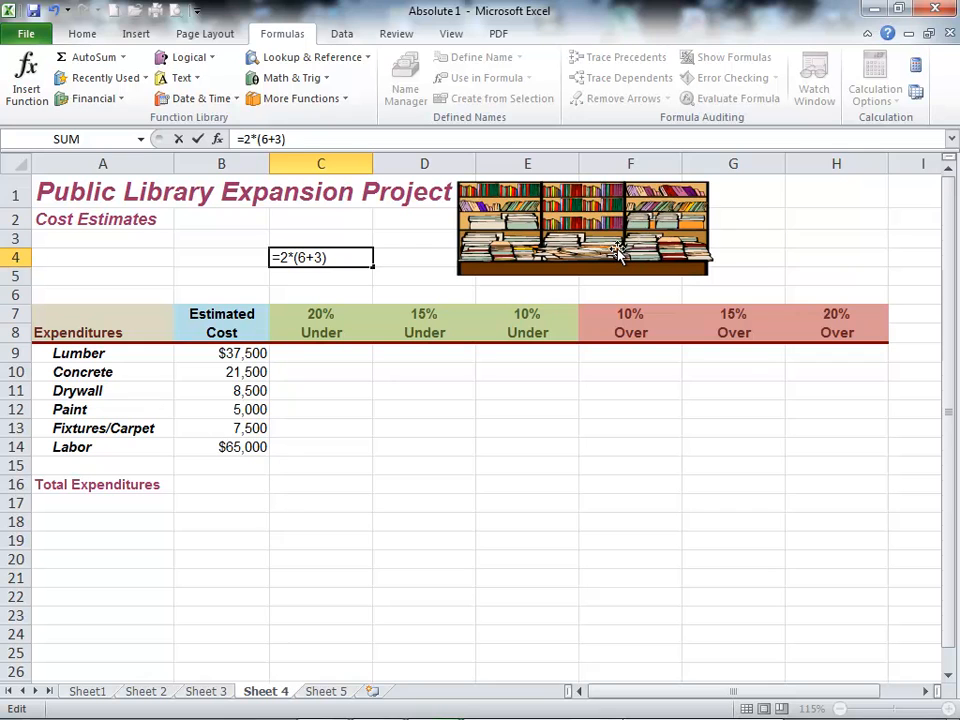
key(Return)
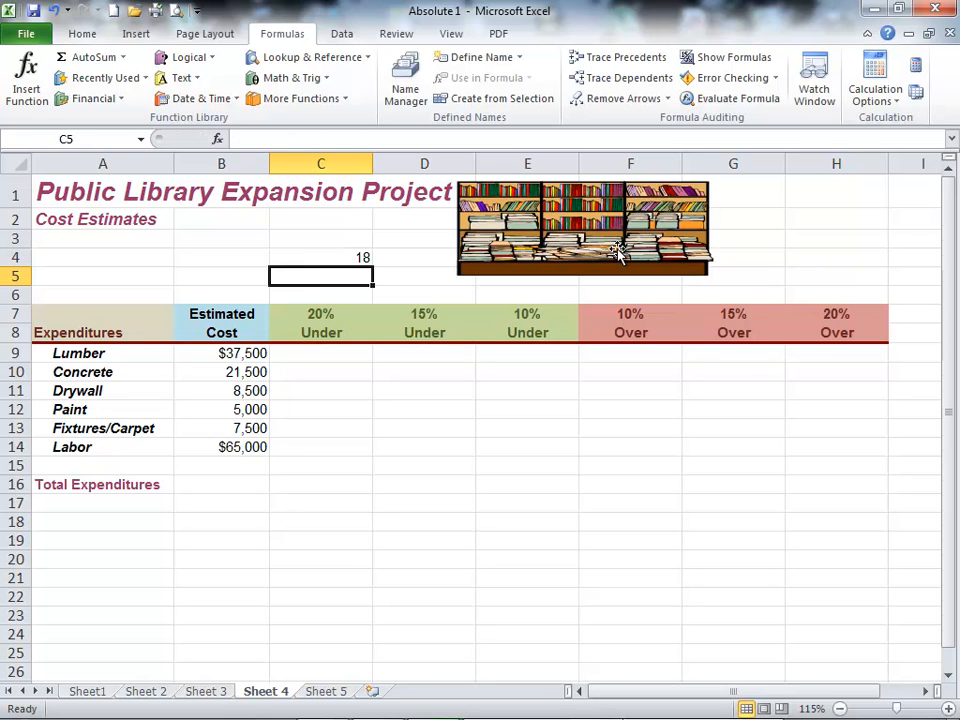
Step: Clear the demonstration formula from cell C4
key(Up)
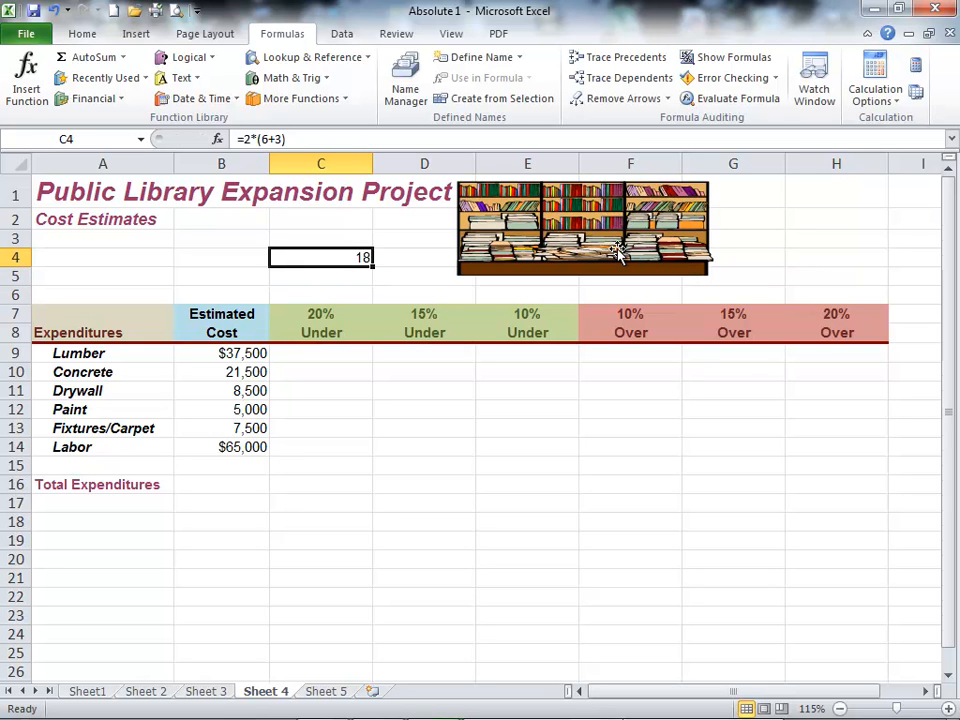
key(F2)
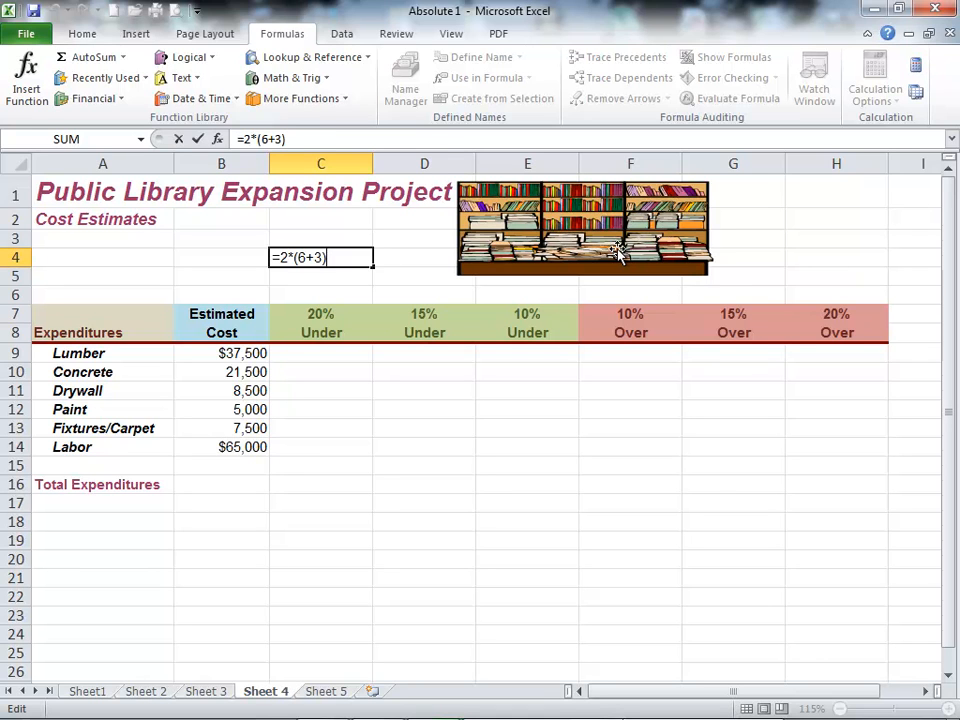
key(BackSpace)
key(BackSpace)
key(BackSpace)
key(BackSpace)
key(BackSpace)
key(BackSpace)
key(BackSpace)
key(BackSpace)
key(Return)
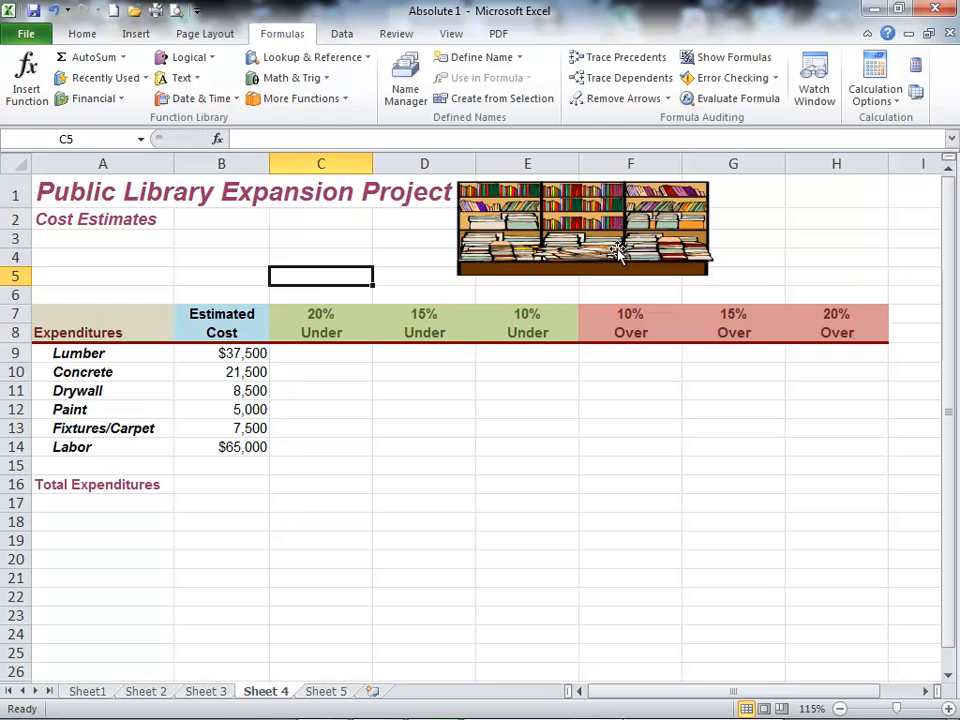
Step: Examine the estimated costs for the expenditures from Lumber to Labor in column B
key(Down)
key(Down)
key(Down)
key(Down)
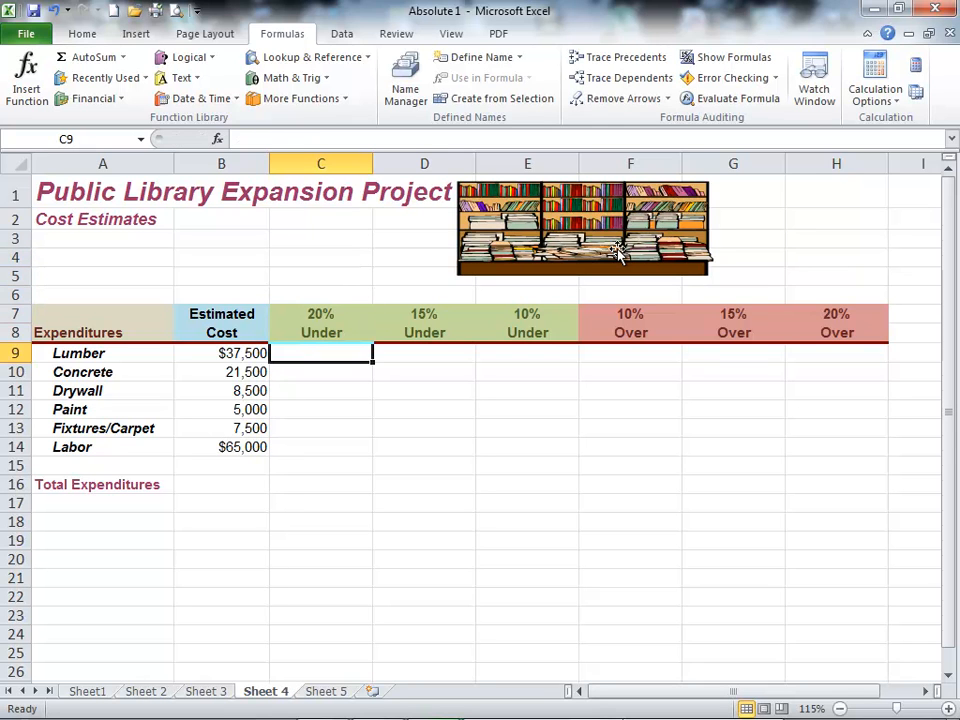
key(Left)
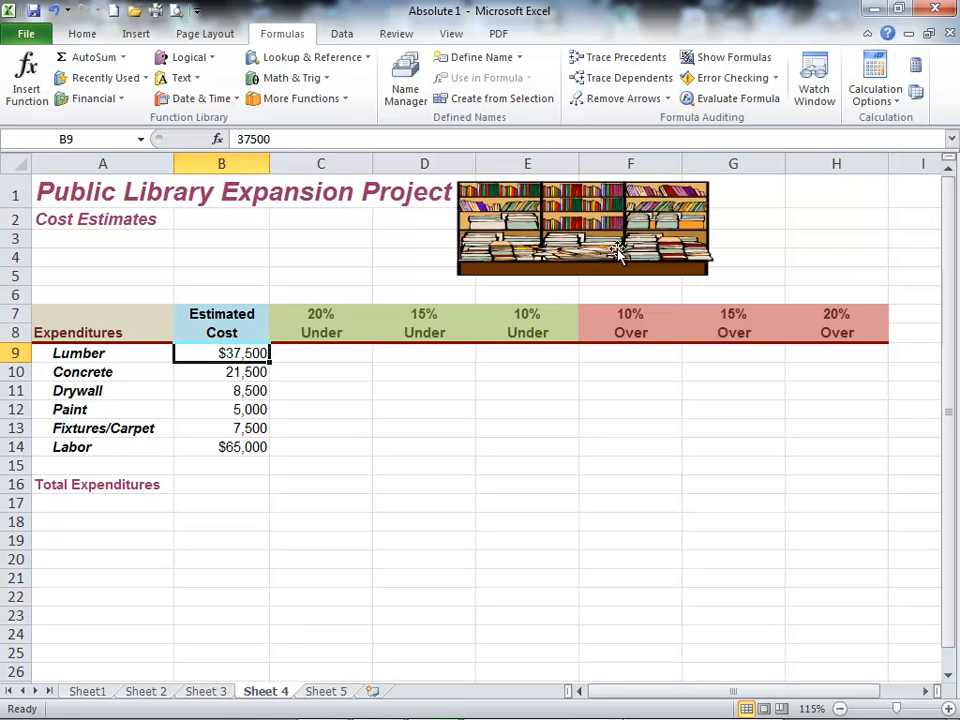
key(Down)
key(Down)
key(Down)
key(Down)
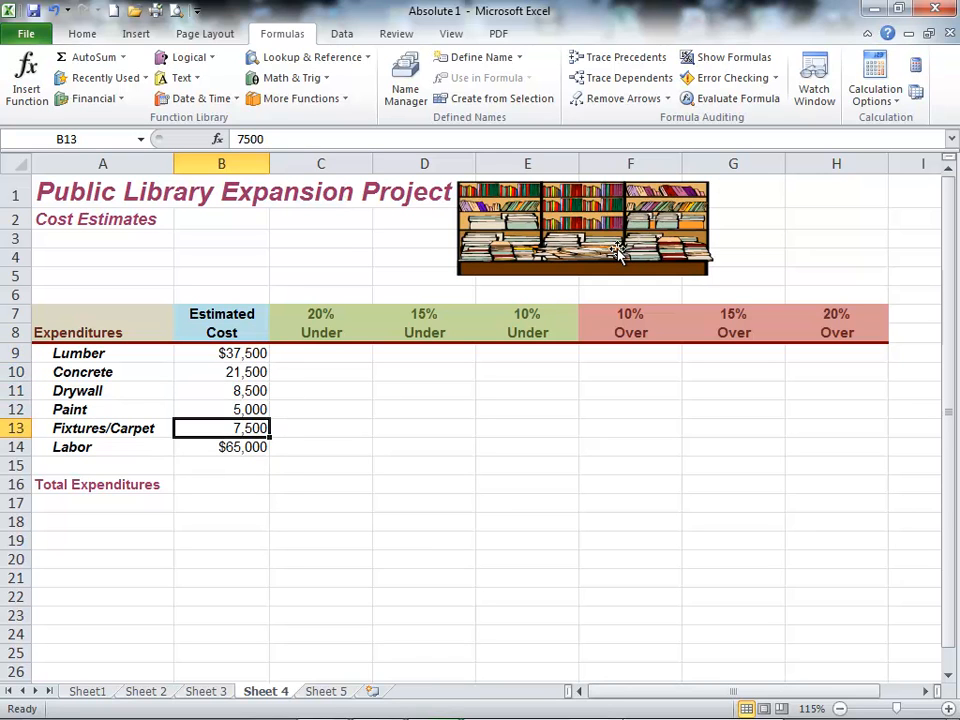
key(Down)
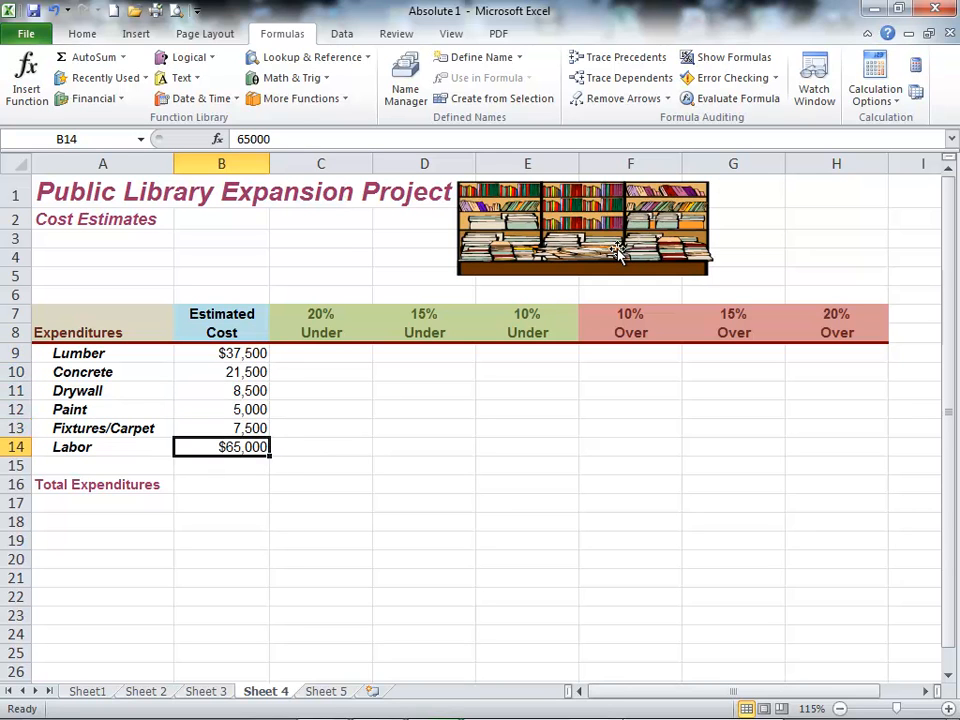
key(Up)
key(Up)
key(Up)
key(Up)
key(Up)
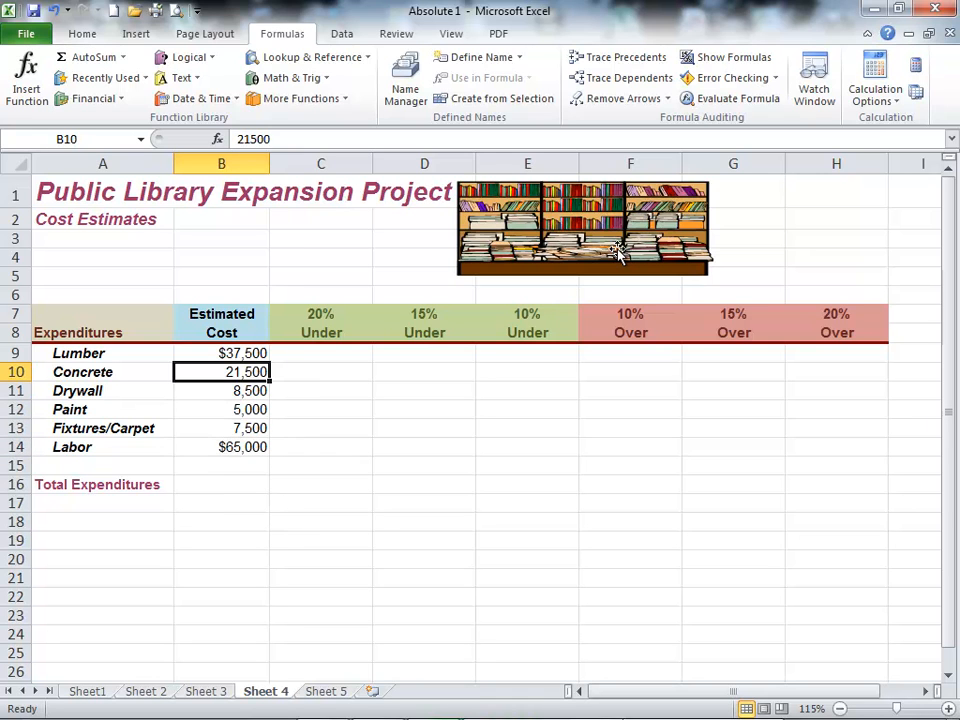
Step: Calculate Lumber's 20% Under cost in C9 with =B9*(1-$C$7) and fill the formula down to C14
key(Right)
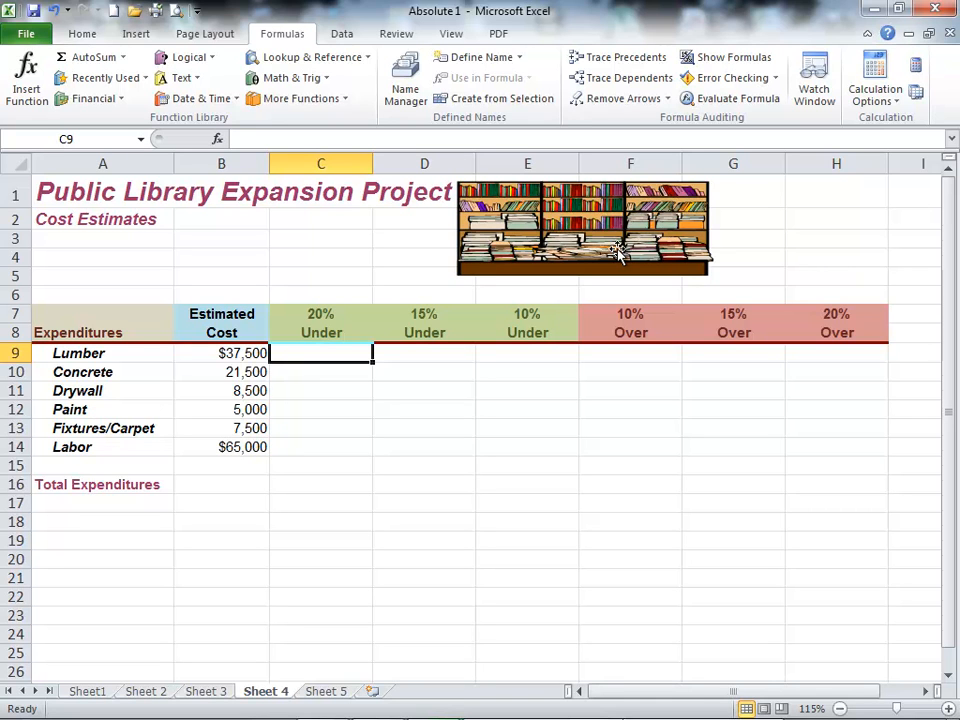
text(=)
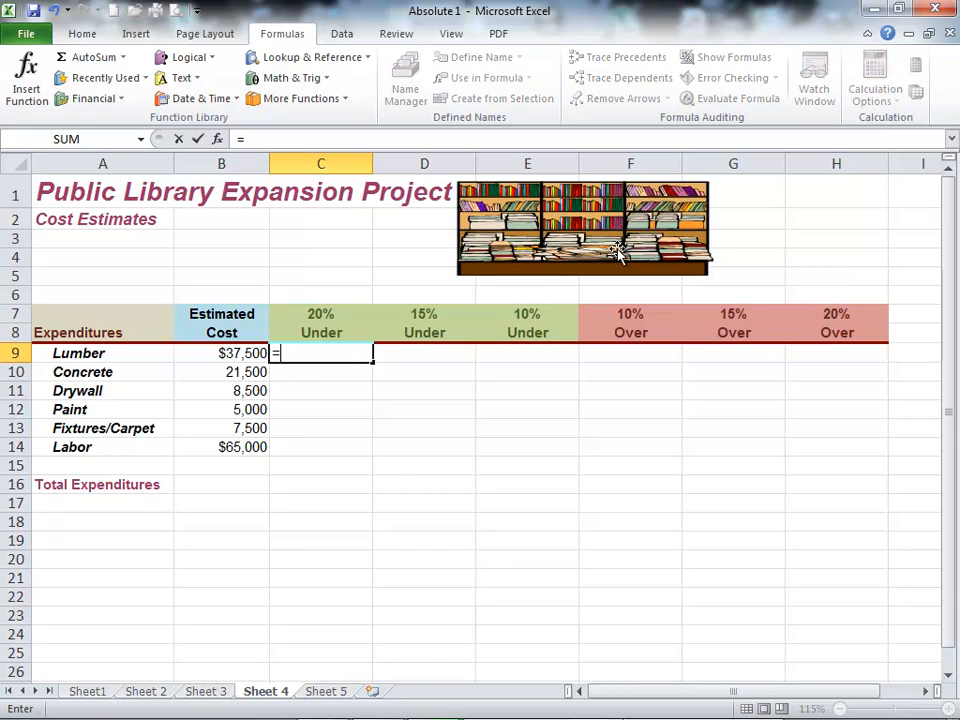
click(245, 355)
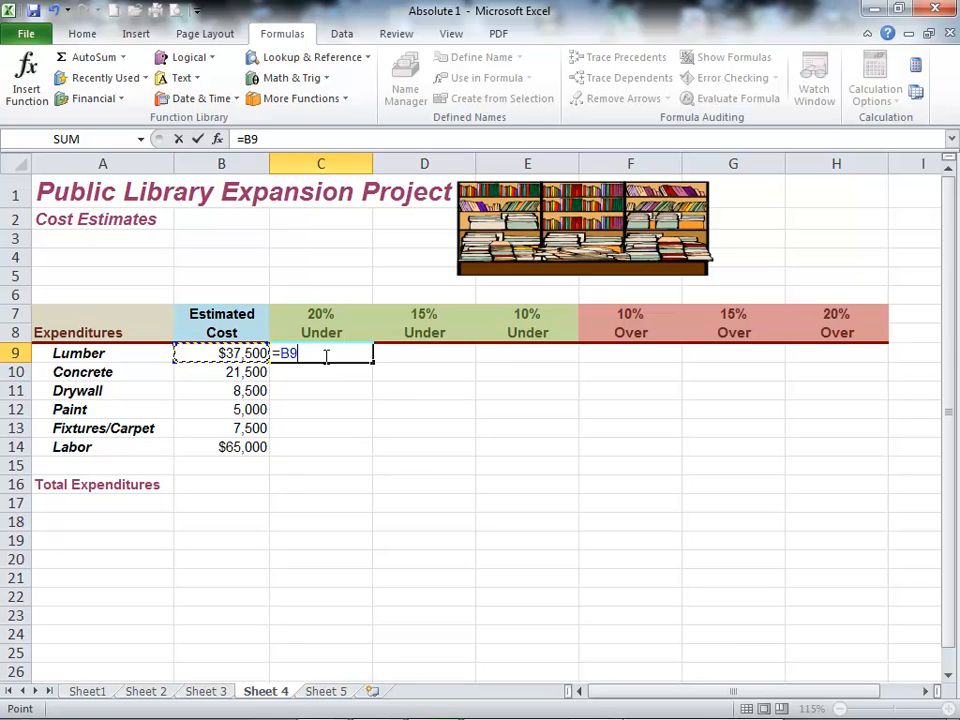
text(*)
text((1-)
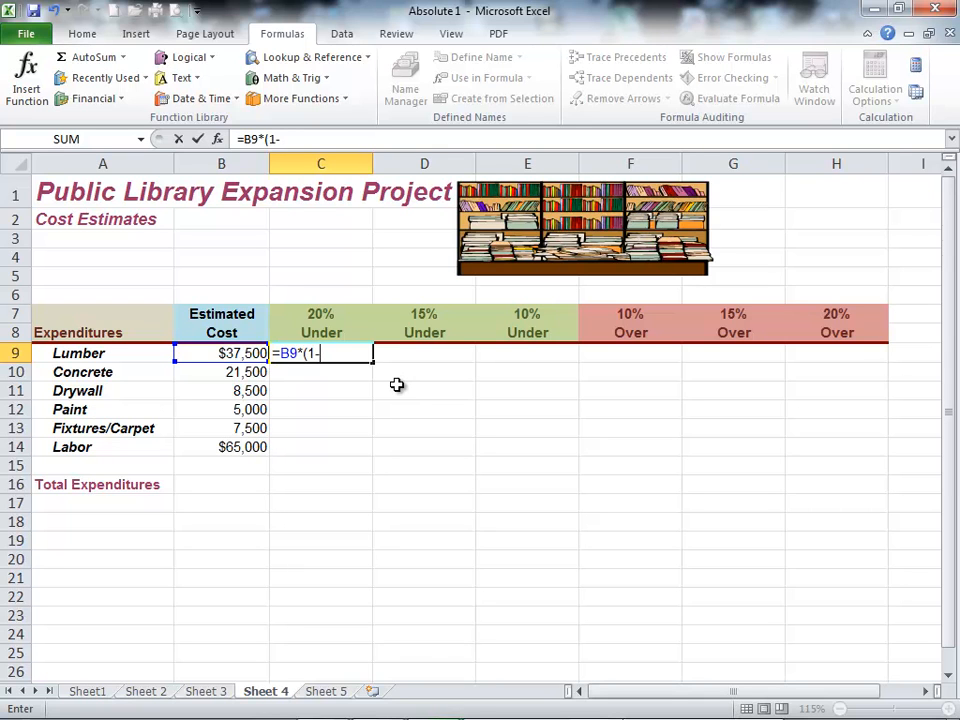
text(c7)
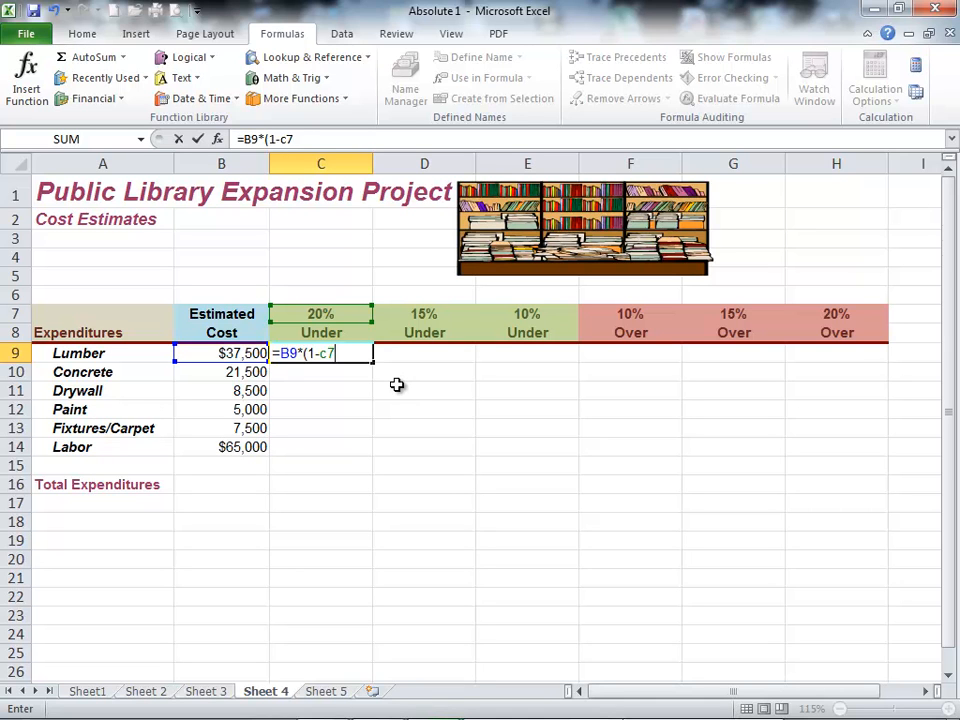
key(F4)
text())
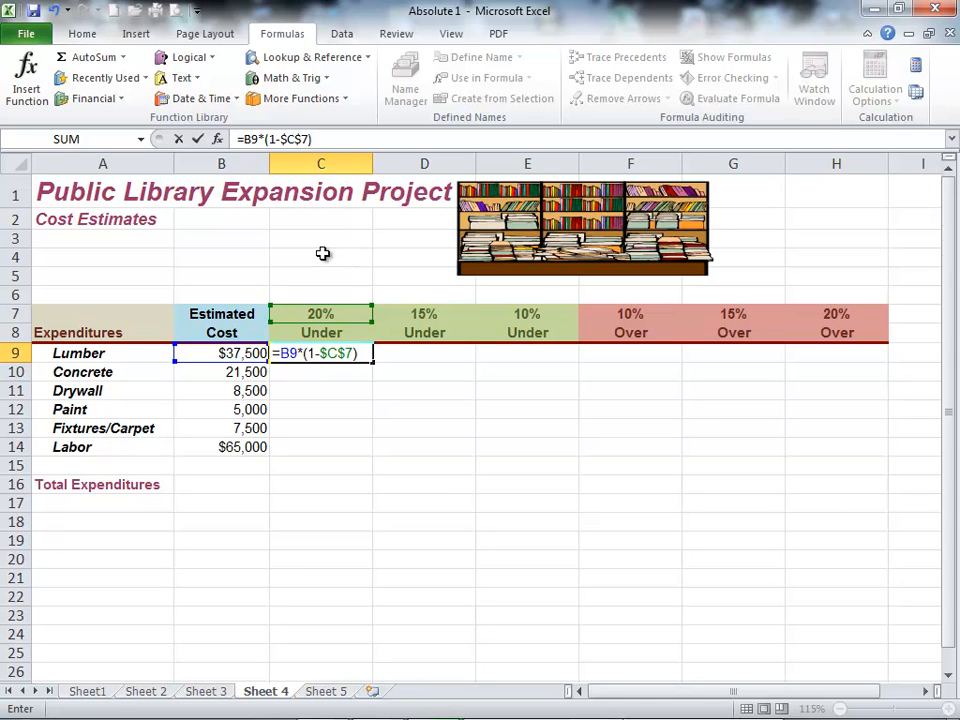
key(Return)
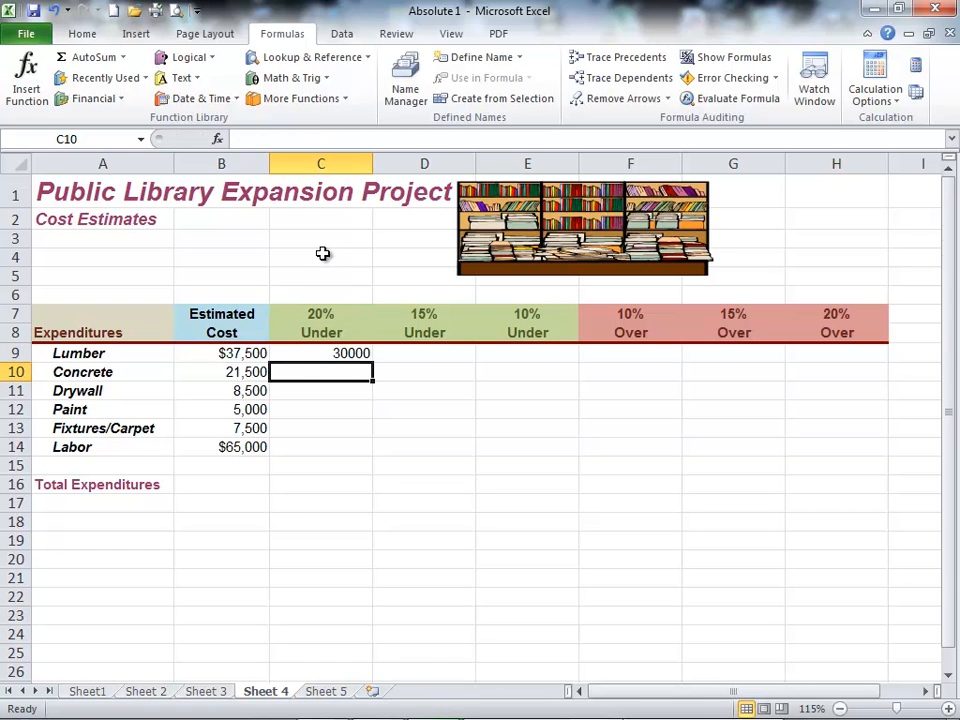
key(Up)
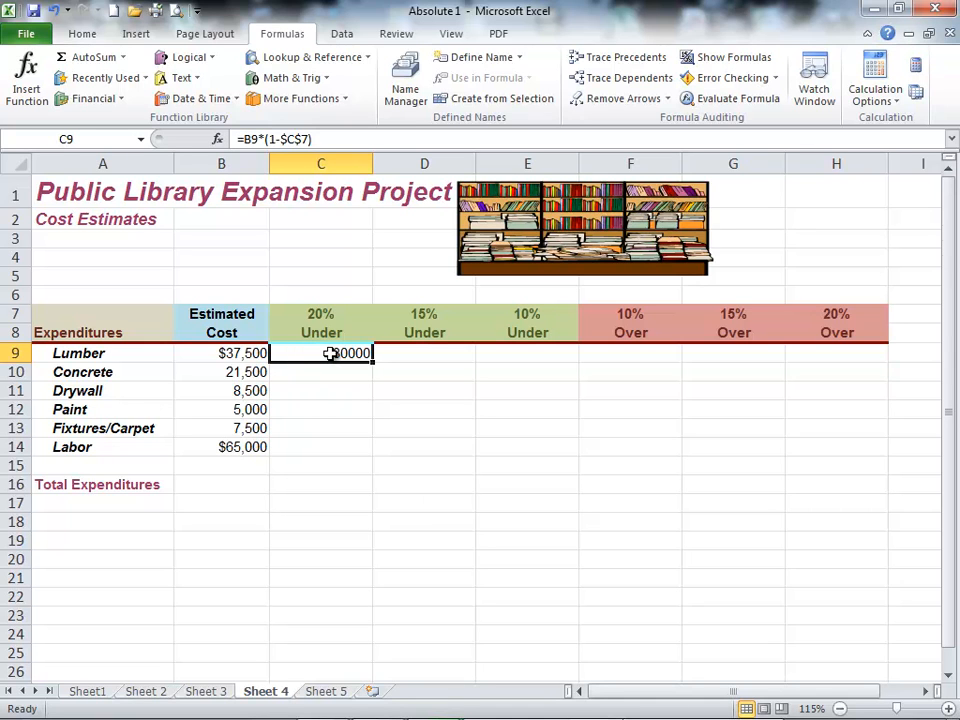
drag(373, 363, 372, 450)
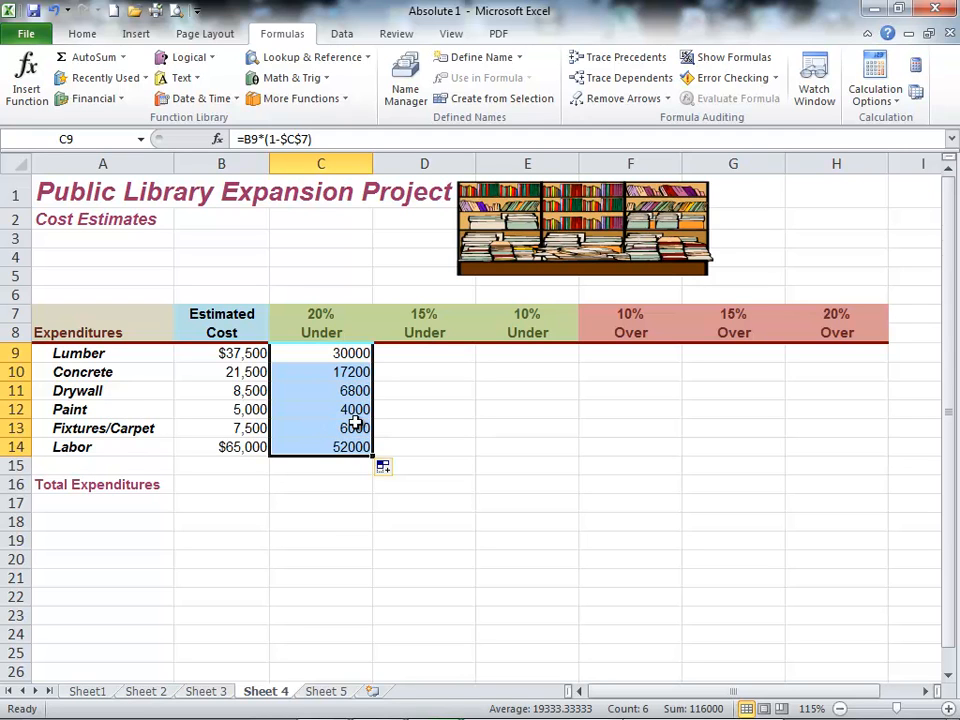
Step: Format the Lumber amounts in B9:C9 as Accounting with a dollar sign and no decimals
click(243, 354)
drag(240, 356, 310, 358)
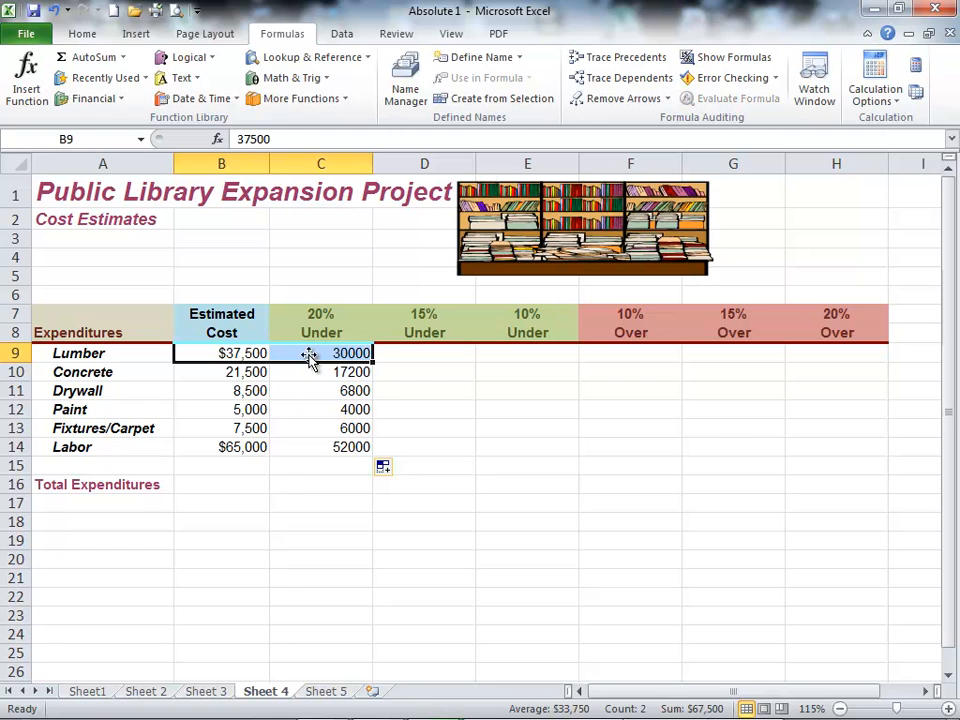
click(82, 34)
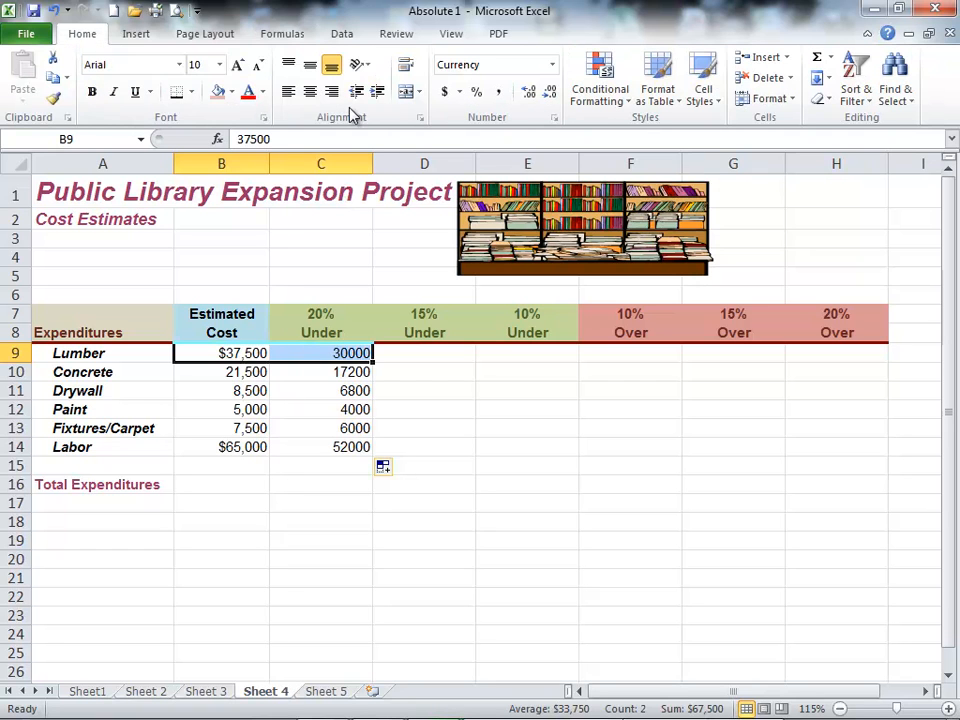
click(445, 92)
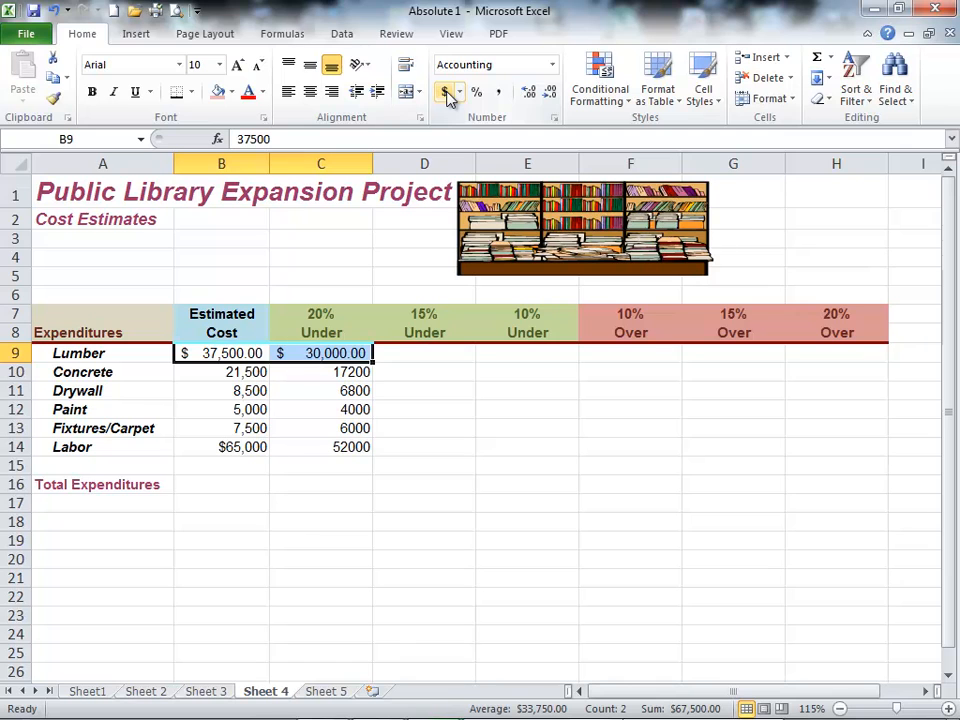
click(551, 93)
click(551, 93)
Step: Apply the comma style with no decimals to the amounts in B10:C14
drag(229, 370, 334, 442)
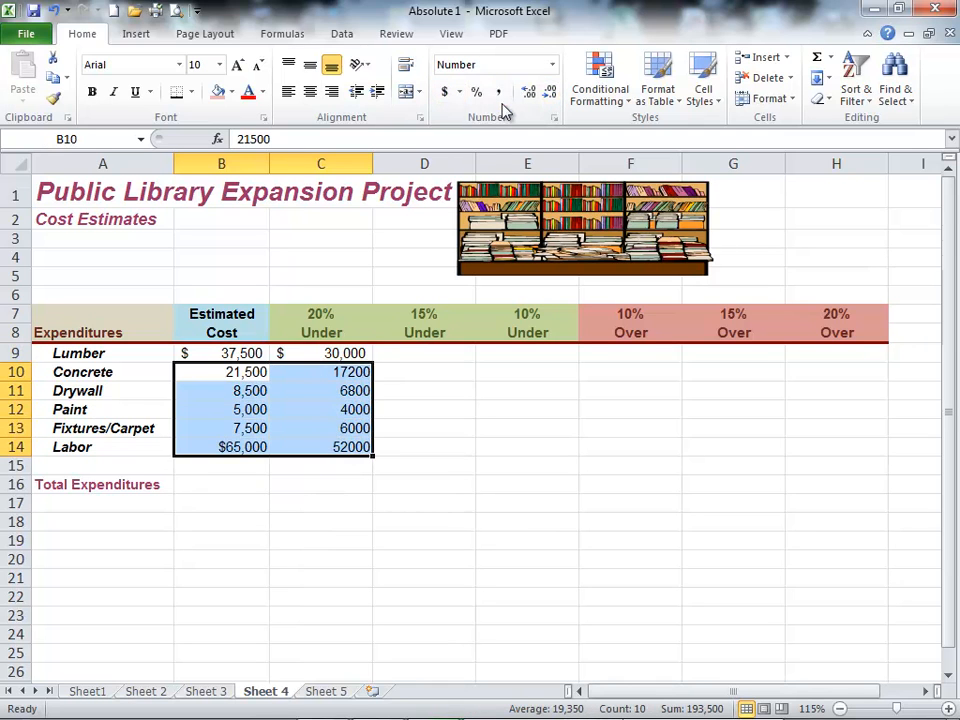
click(500, 94)
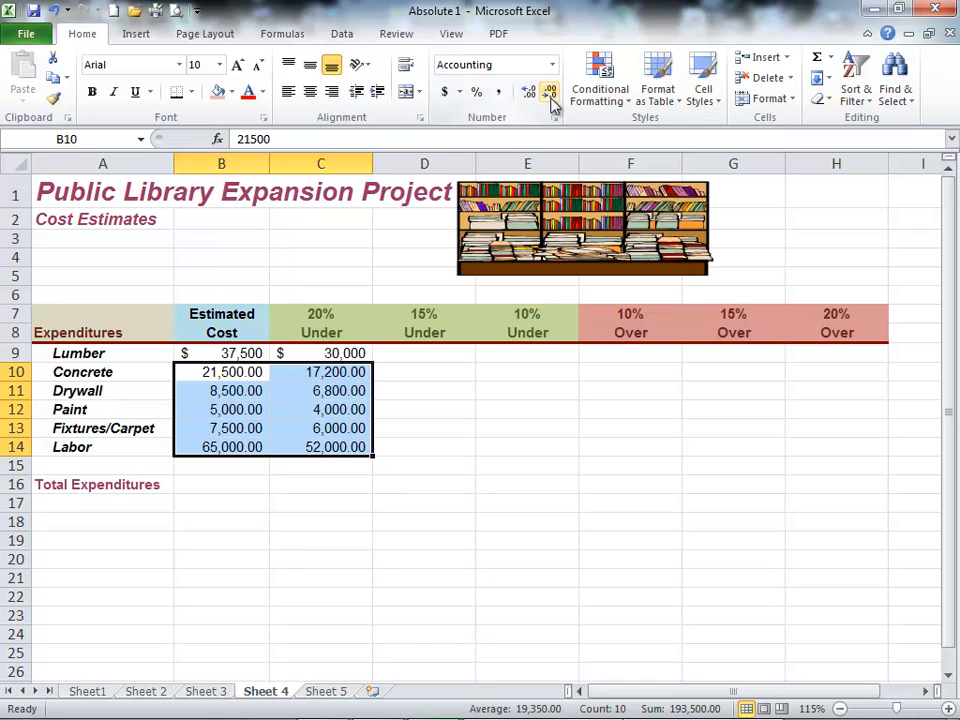
click(552, 97)
click(552, 97)
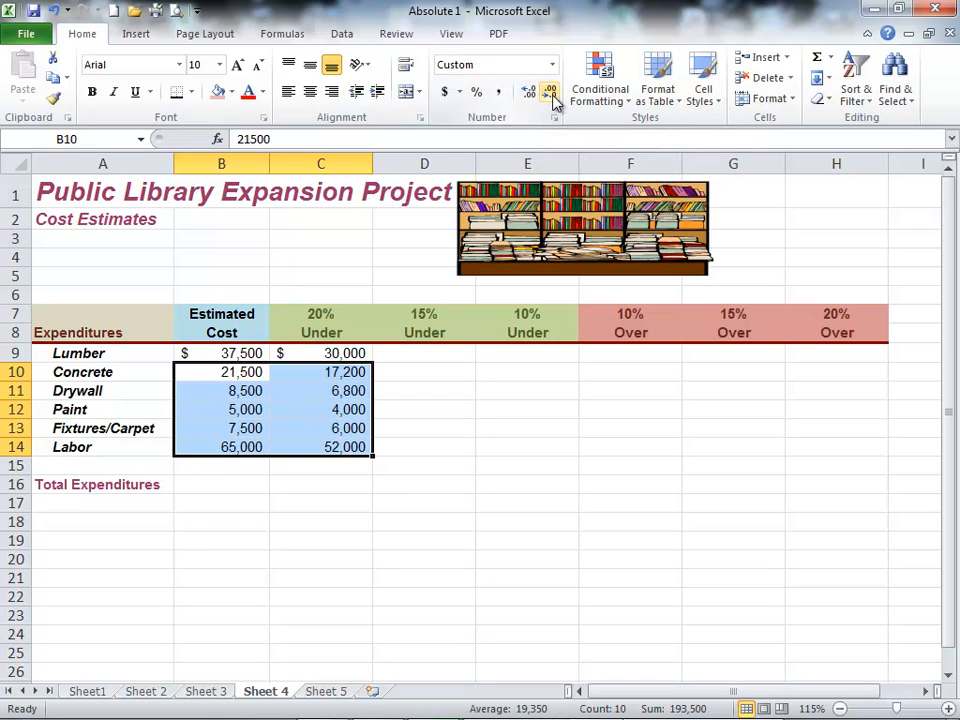
Step: Check the copied 20% Under formula for Drywall in C11 and the 15% Under rate in D7
click(245, 390)
click(321, 389)
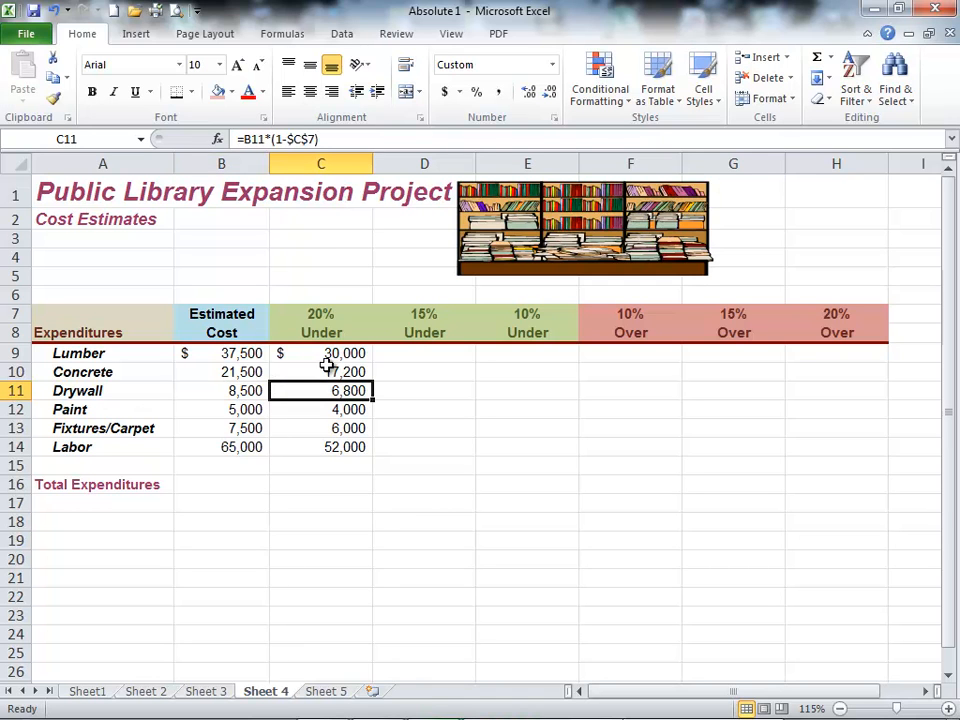
click(408, 351)
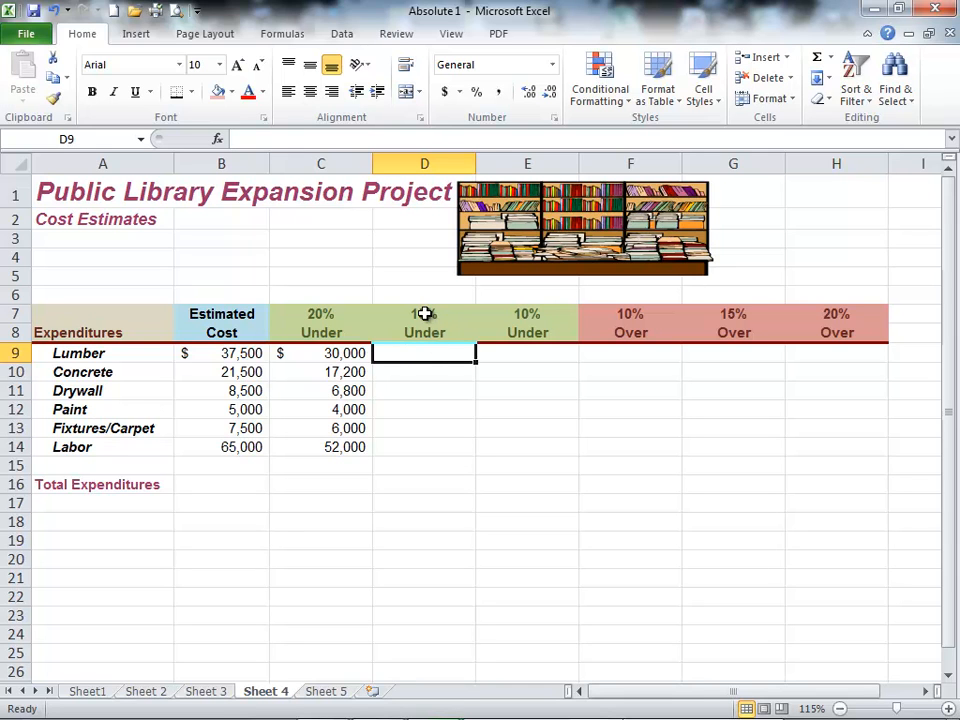
click(428, 317)
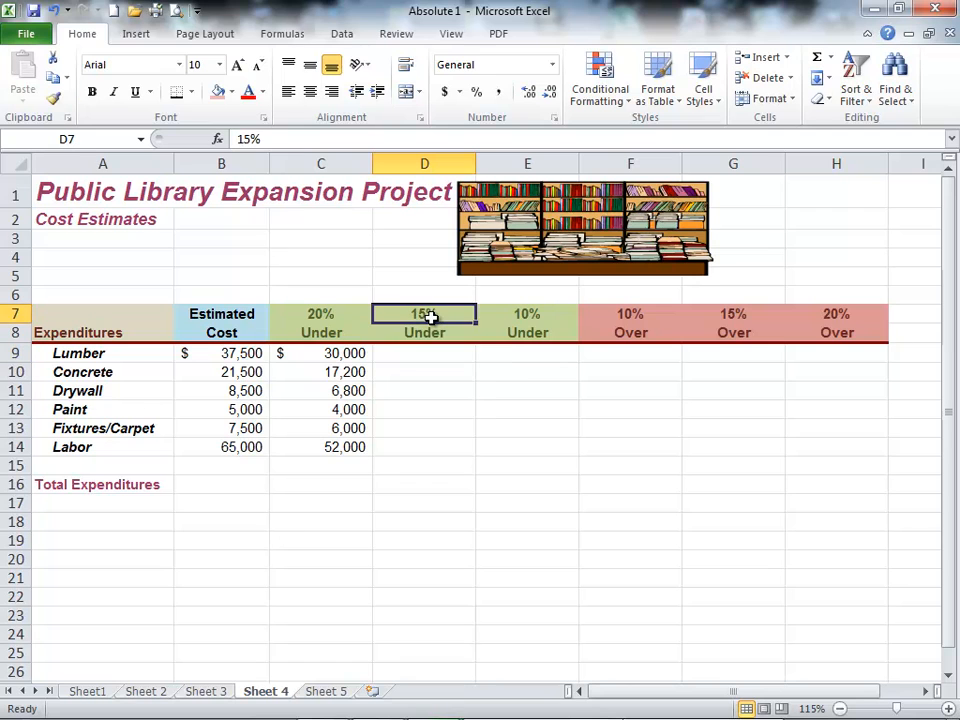
click(414, 358)
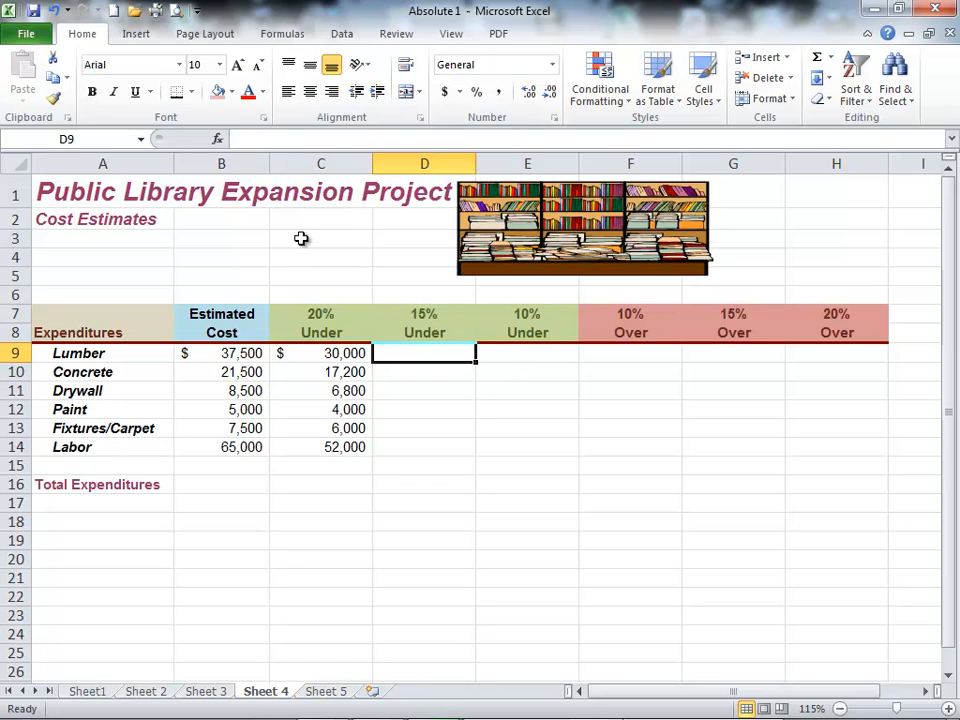
Step: Calculate Lumber's 15% Under cost in D9 with =B9*(1-$D$7) and fill the formula down to D14
text(=)
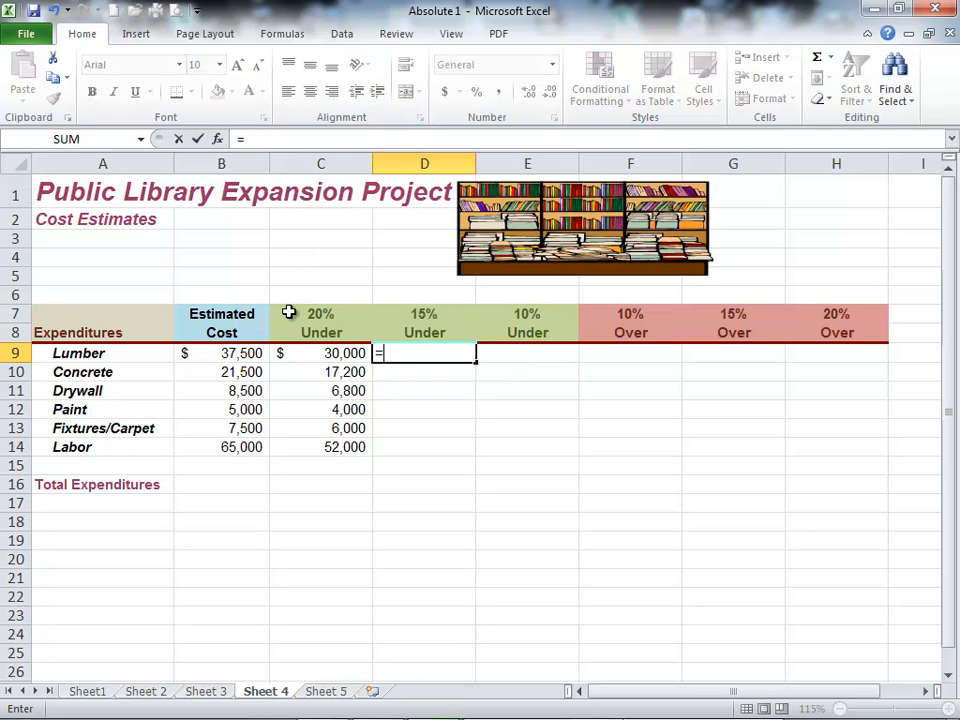
click(233, 353)
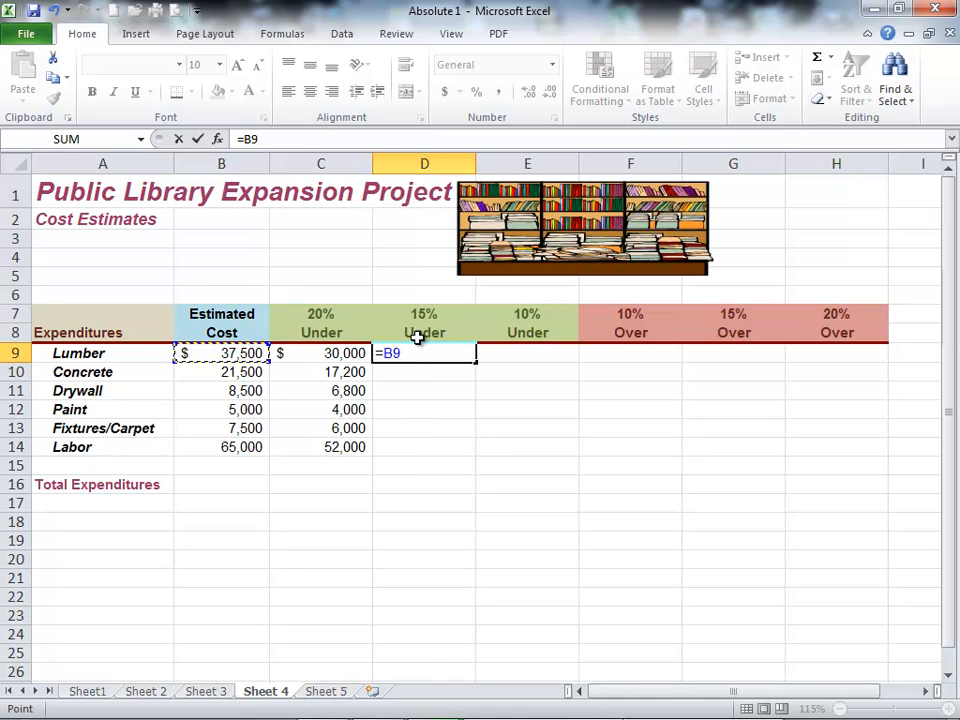
text(*(1-)
click(422, 315)
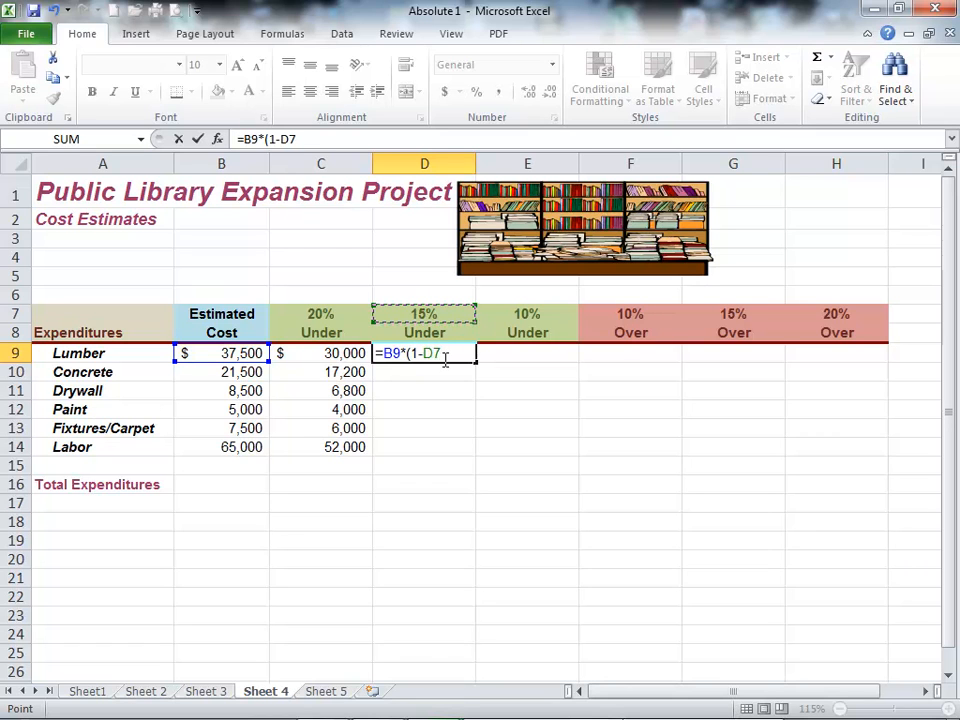
key(F4)
text())
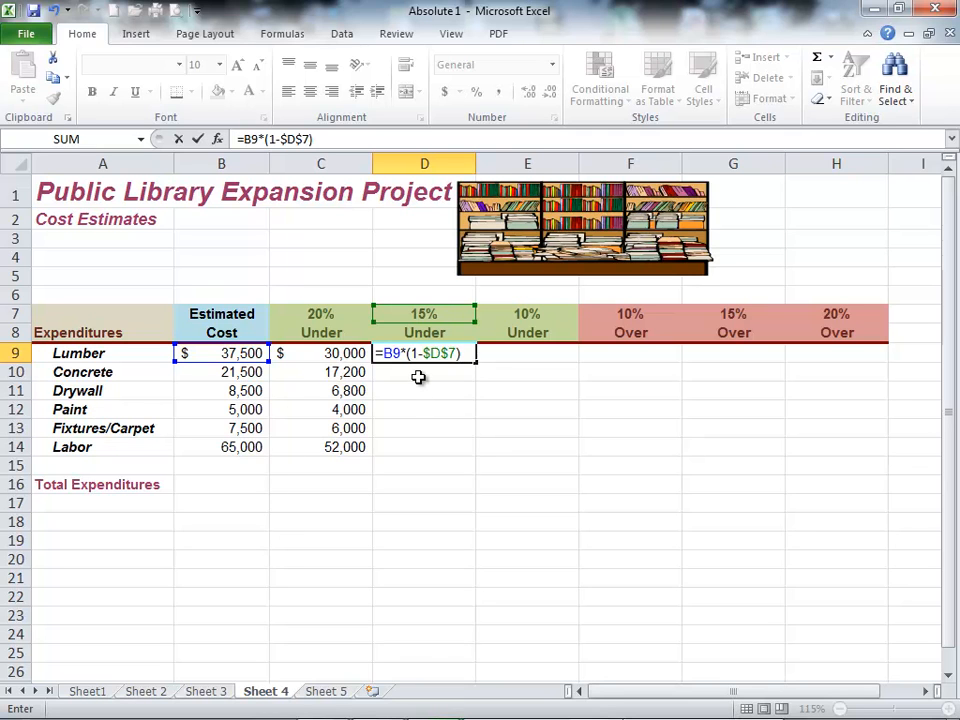
key(Return)
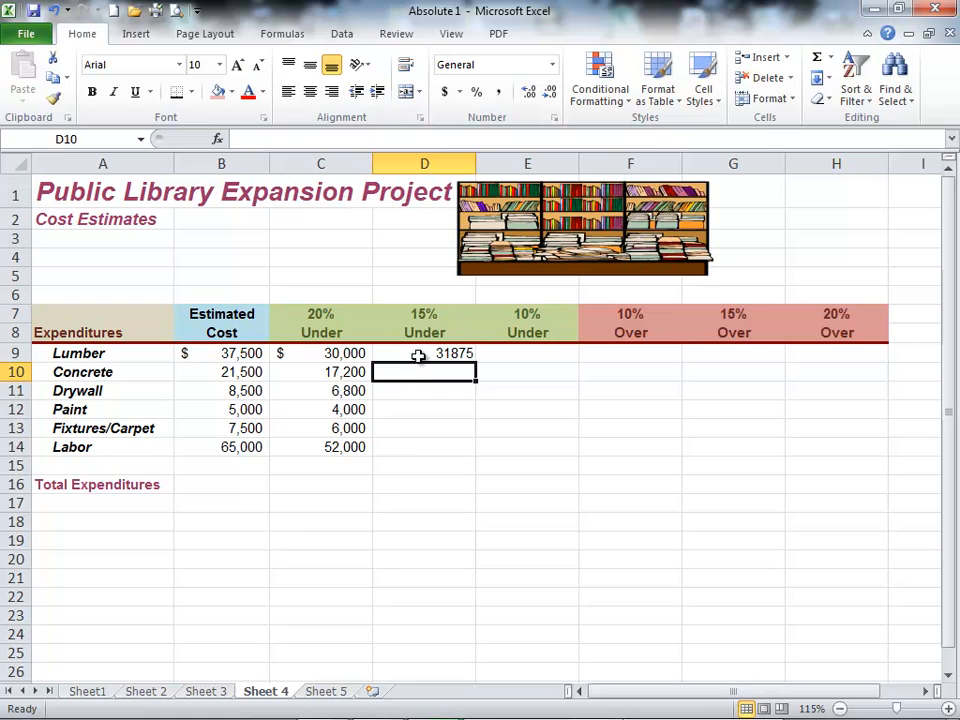
click(418, 355)
drag(476, 363, 476, 452)
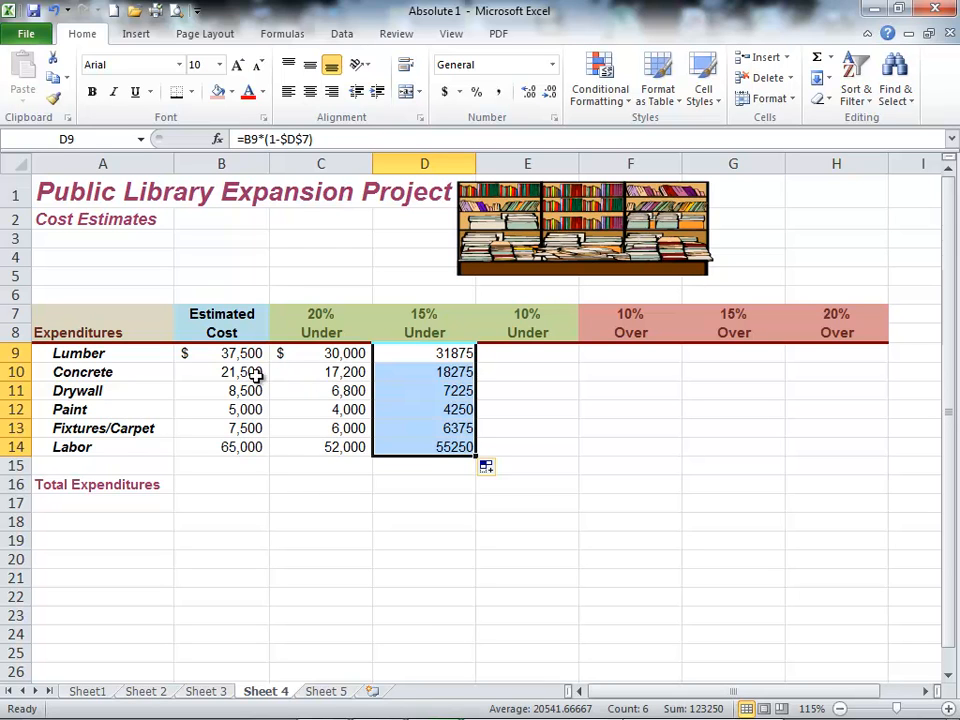
click(432, 373)
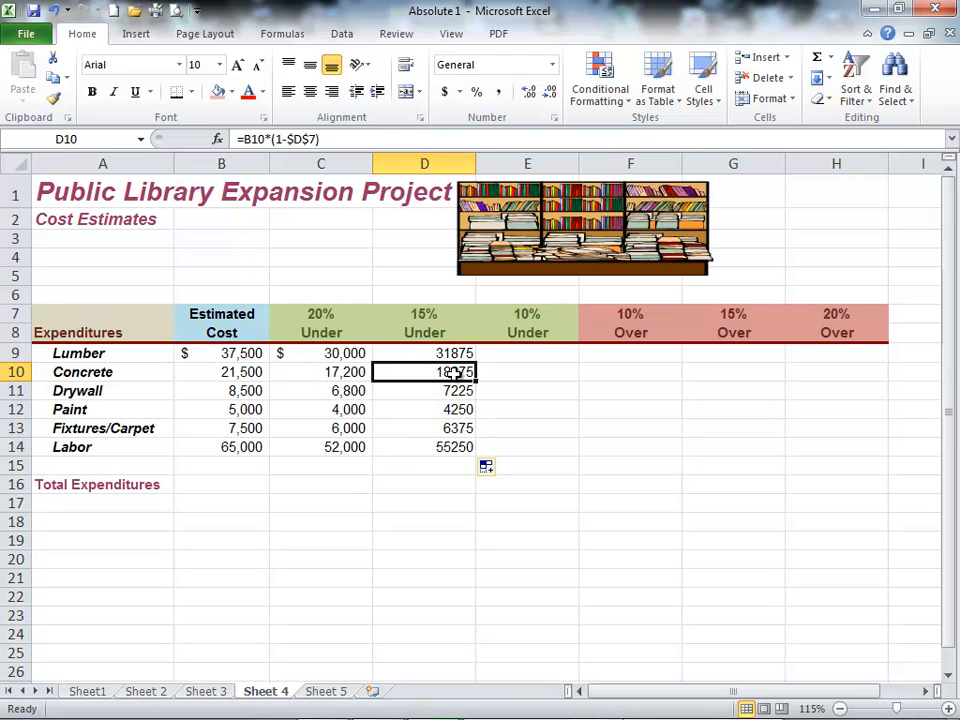
Step: Calculate Lumber's 10% Under cost in E9 with =B9*(1-$E$7) and fill the formula down to E14
click(509, 353)
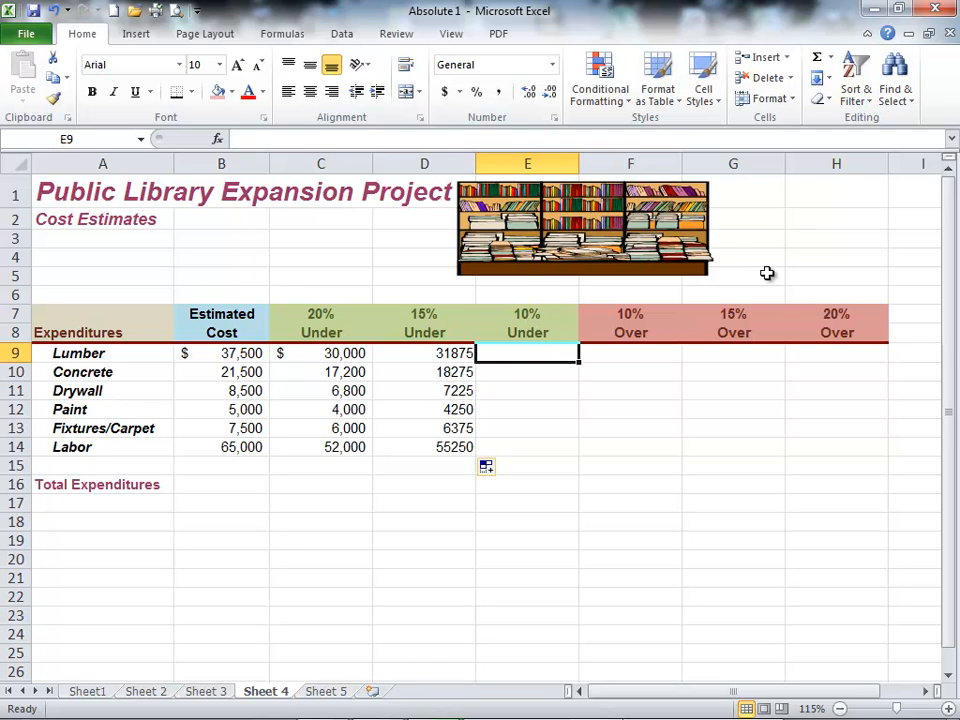
text(=)
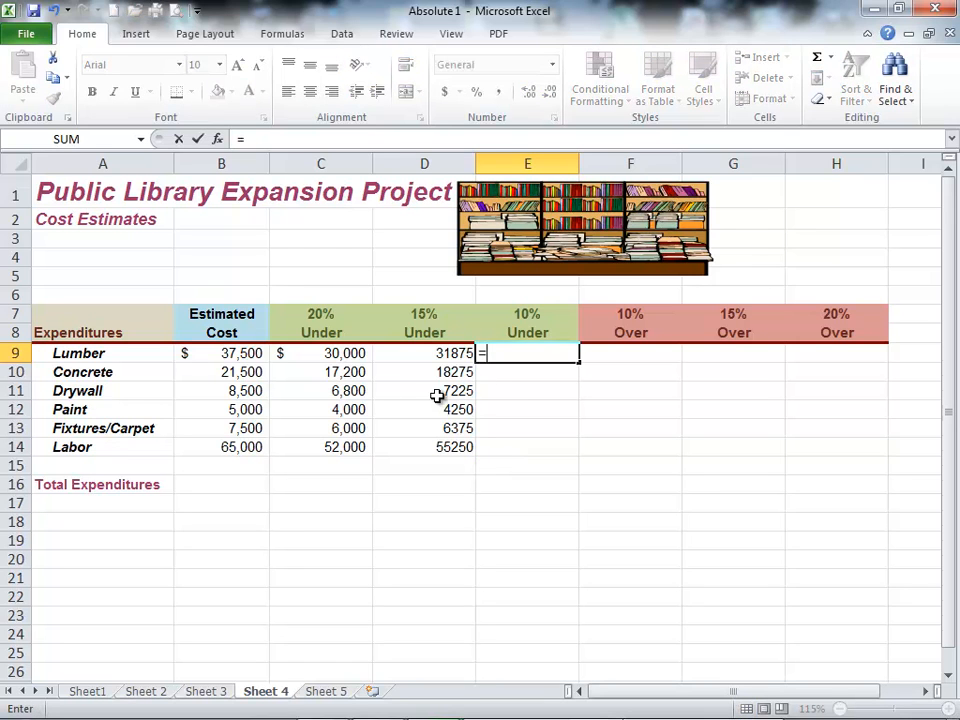
click(233, 353)
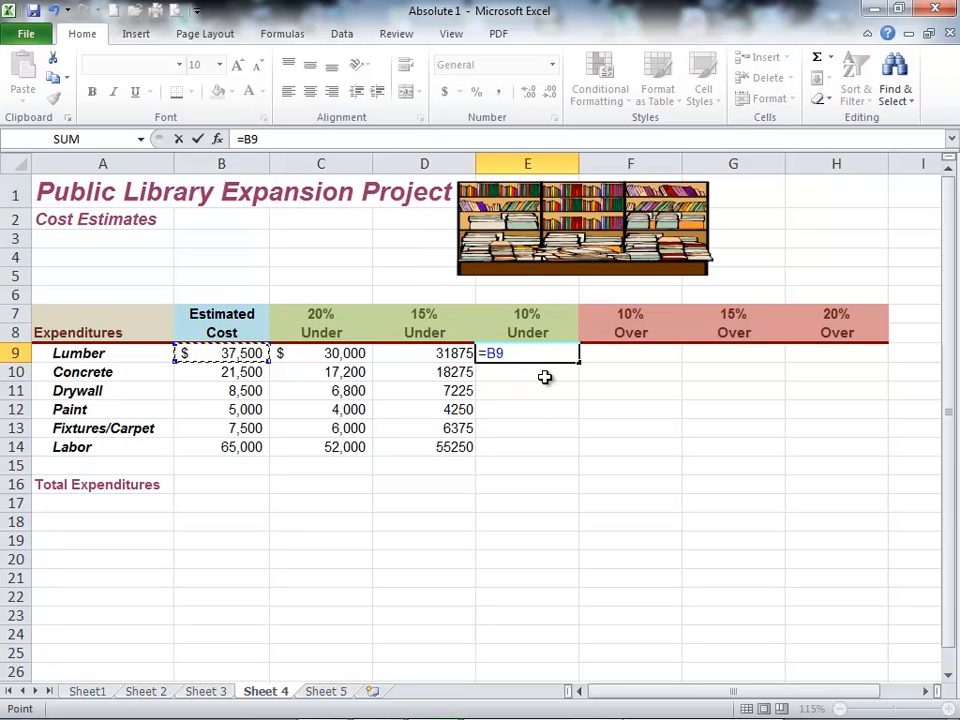
text(*)
click(528, 316)
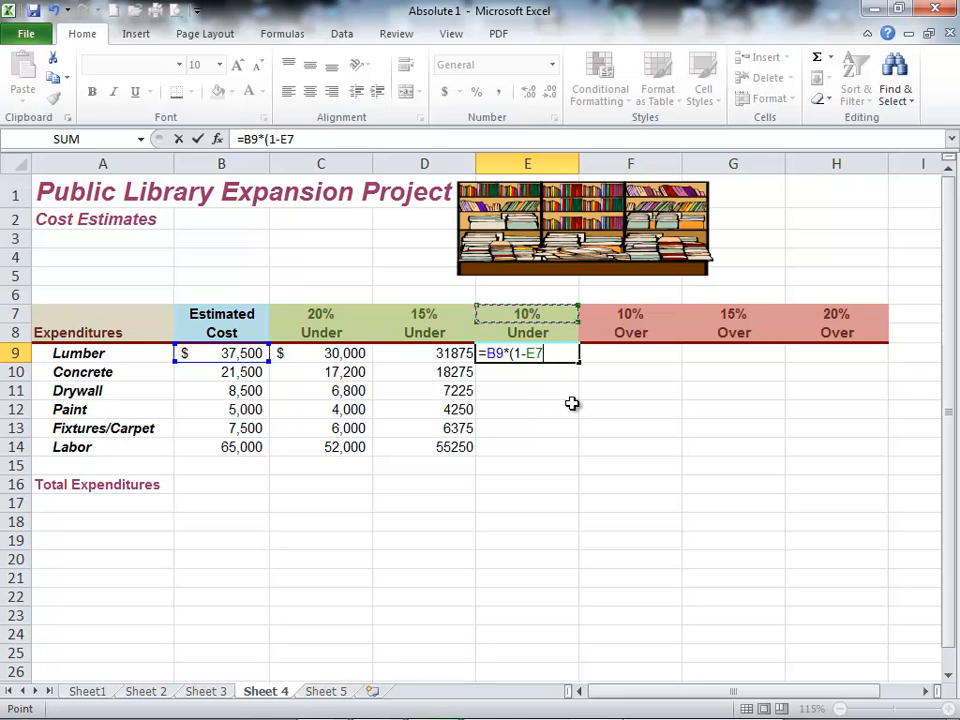
key(F4)
text())
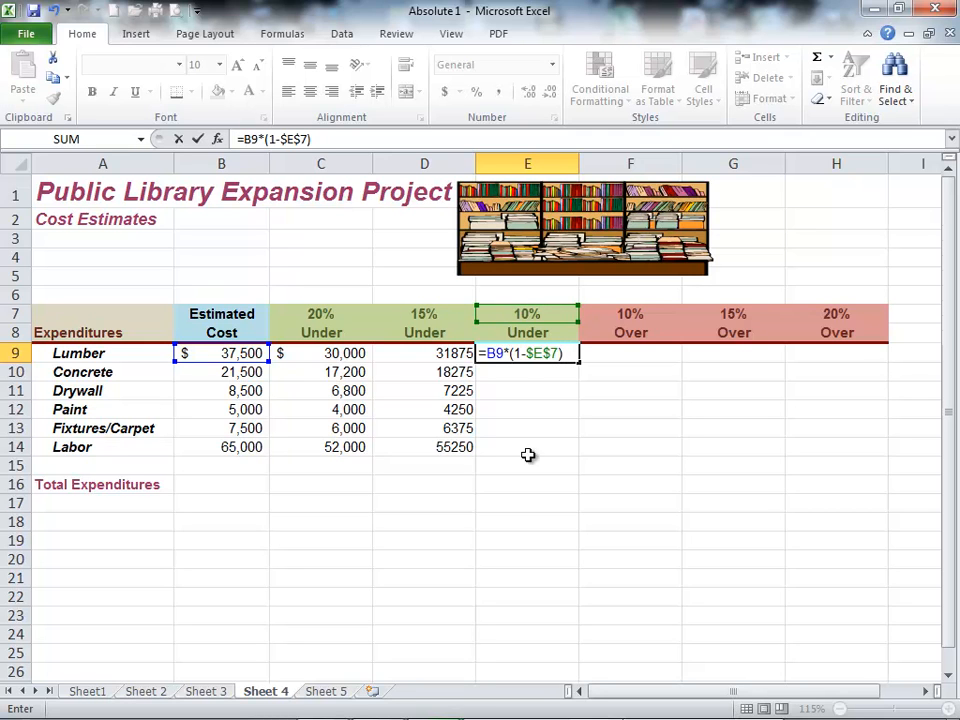
key(Return)
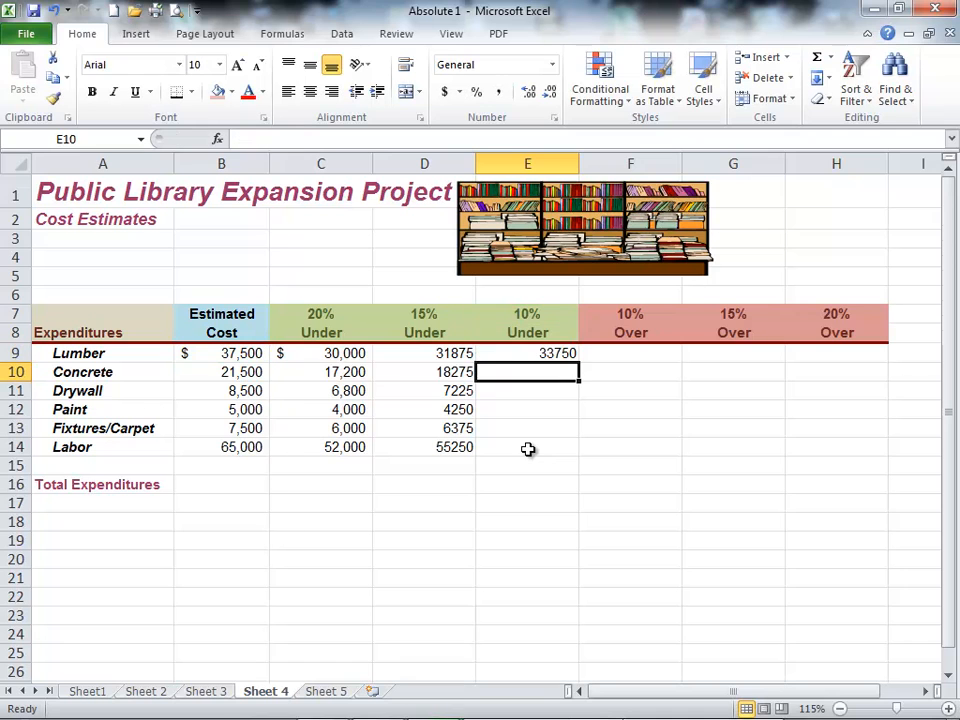
click(553, 356)
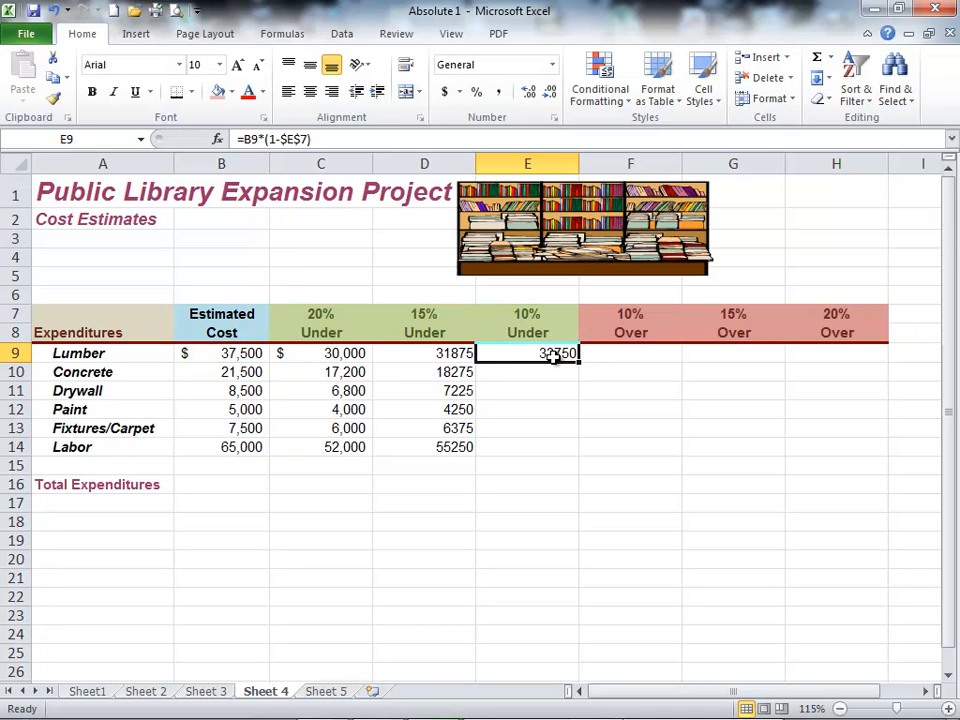
drag(581, 362, 579, 455)
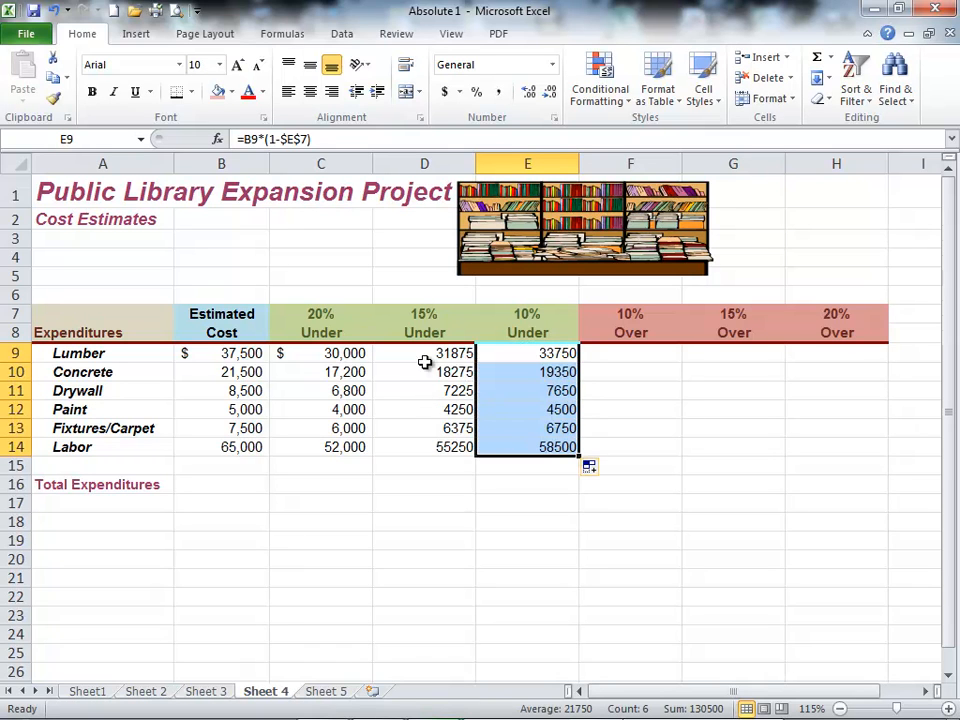
Step: Check the 15% Under formulas for Lumber in D9 and Paint in D12, and Lumber's 10% Under formula in E9
click(423, 352)
click(396, 403)
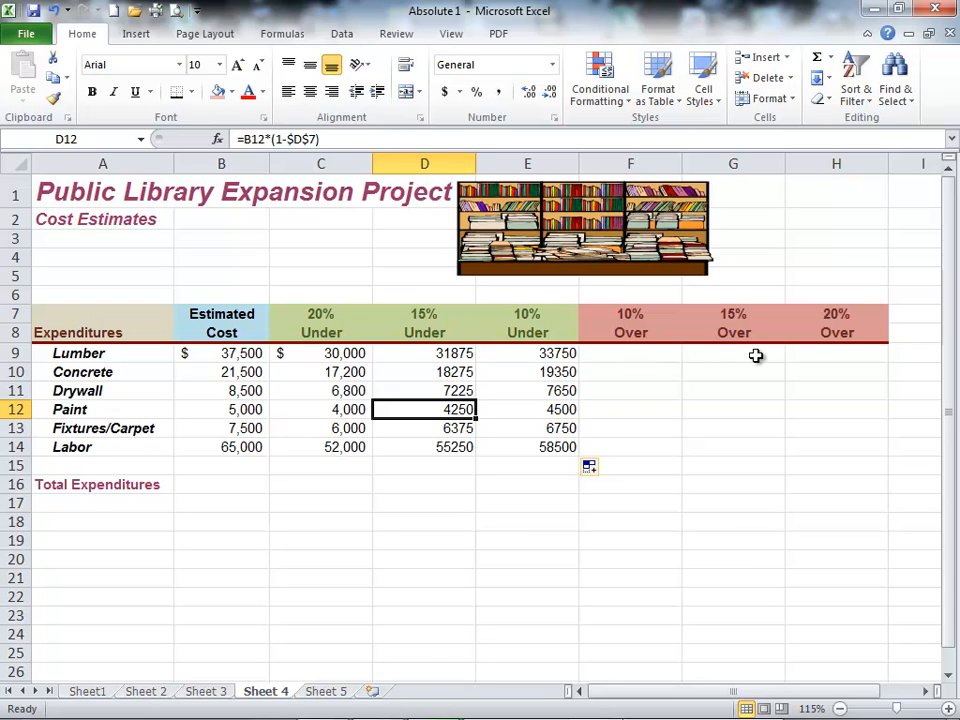
click(630, 356)
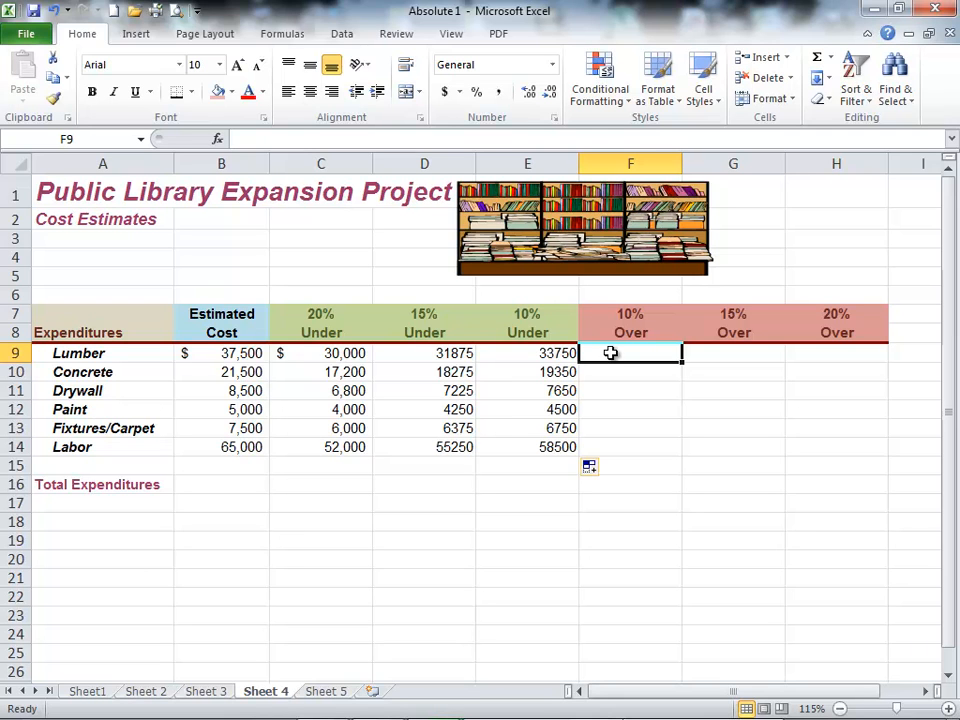
double_click(552, 354)
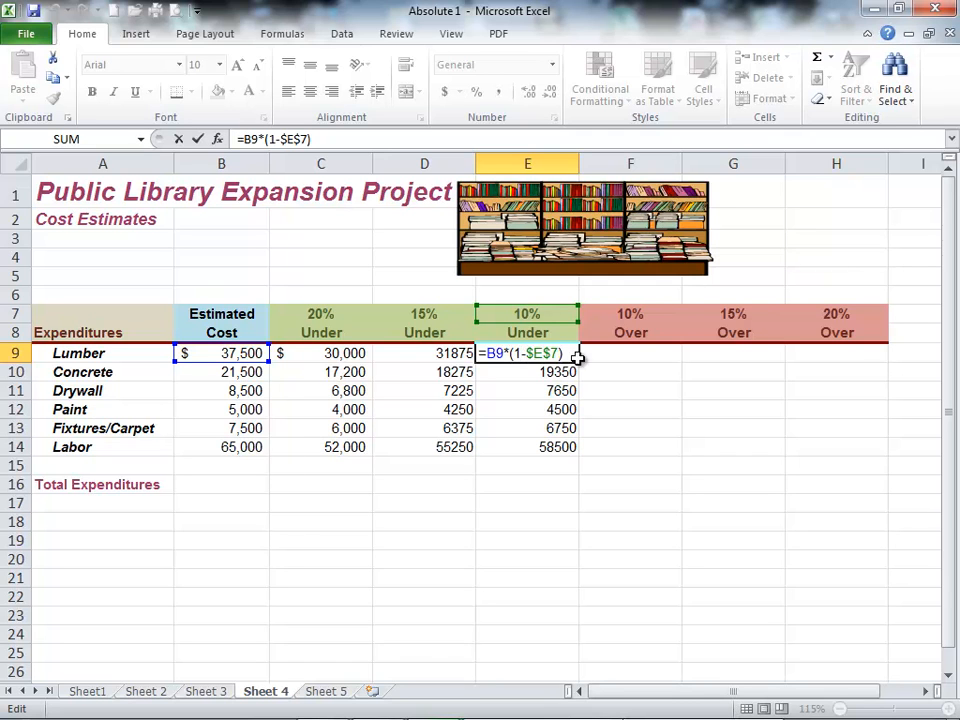
Step: Calculate Lumber's 10% Over cost in F9 with =B9*(1+$F$7) and fill the formula down to F14
click(616, 354)
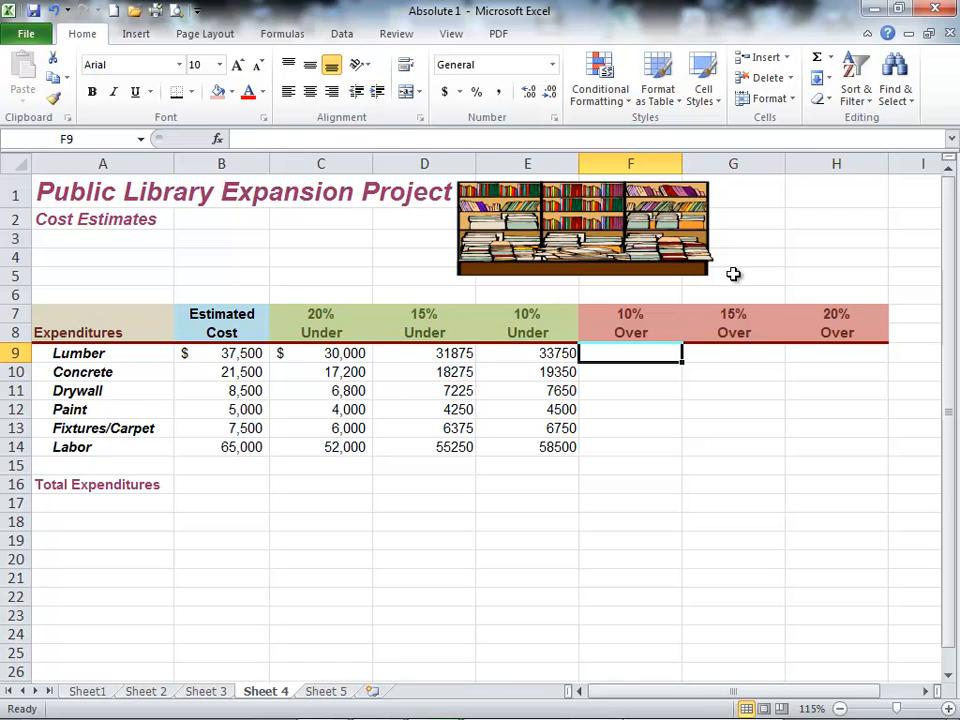
text(=)
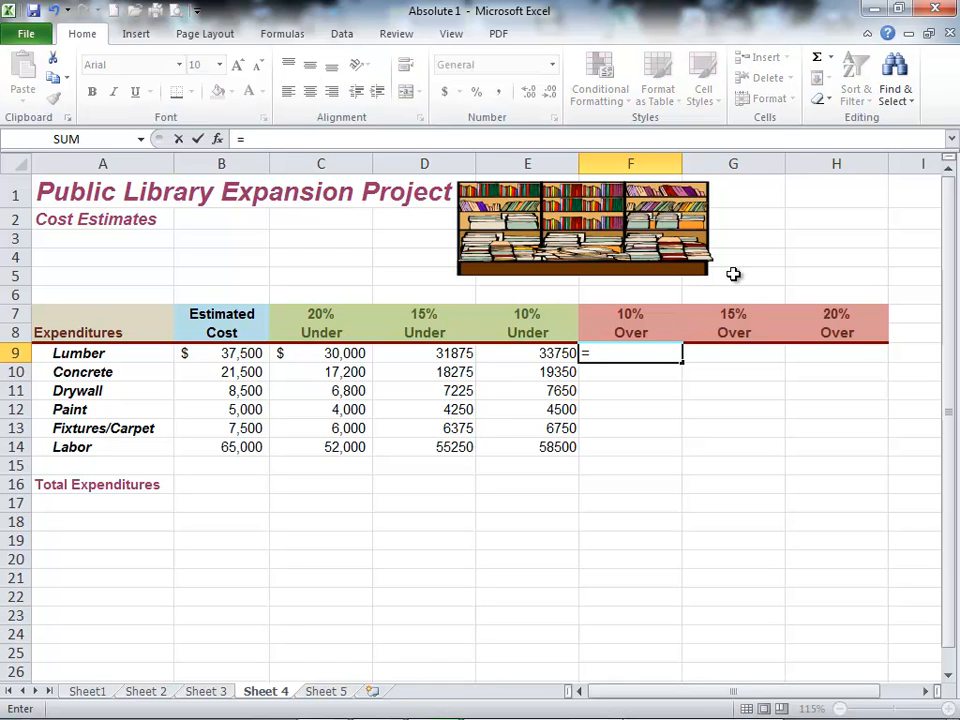
click(252, 355)
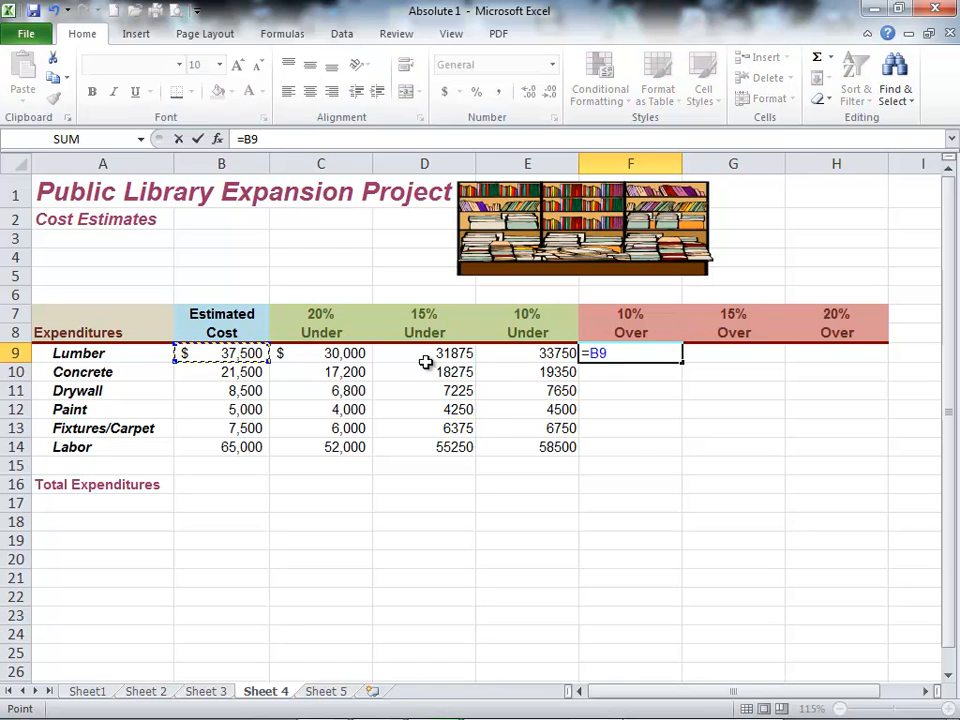
text(*)
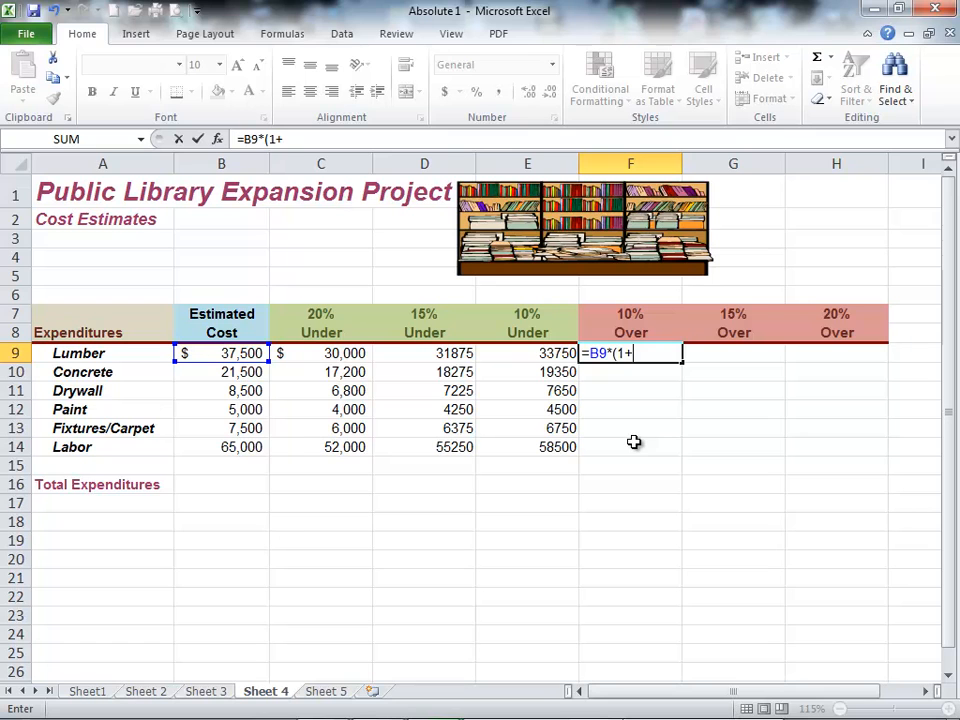
click(634, 317)
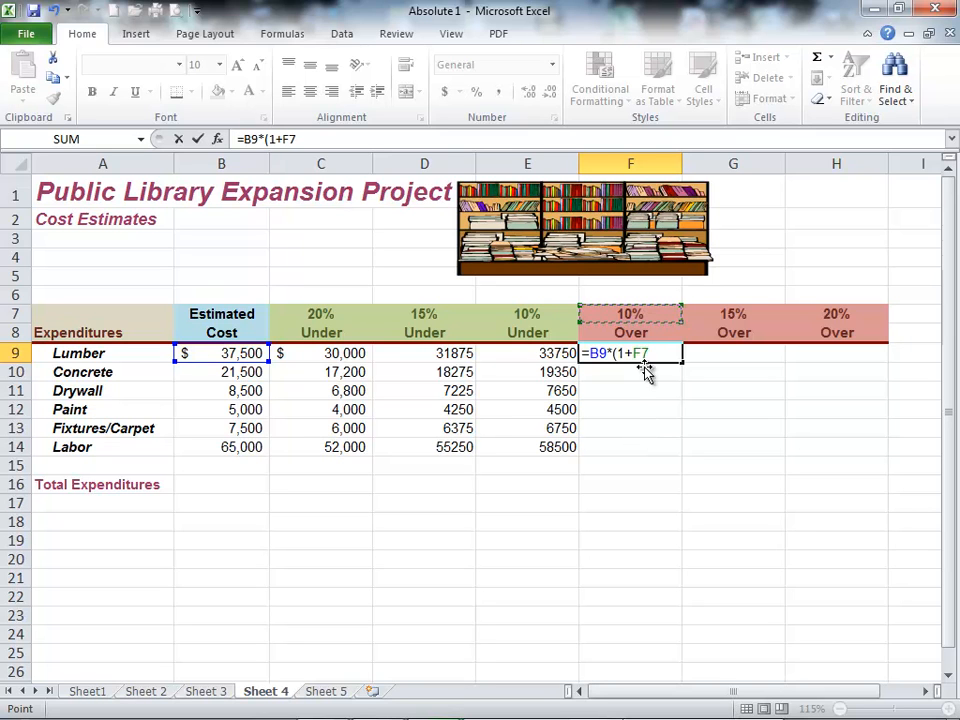
key(F4)
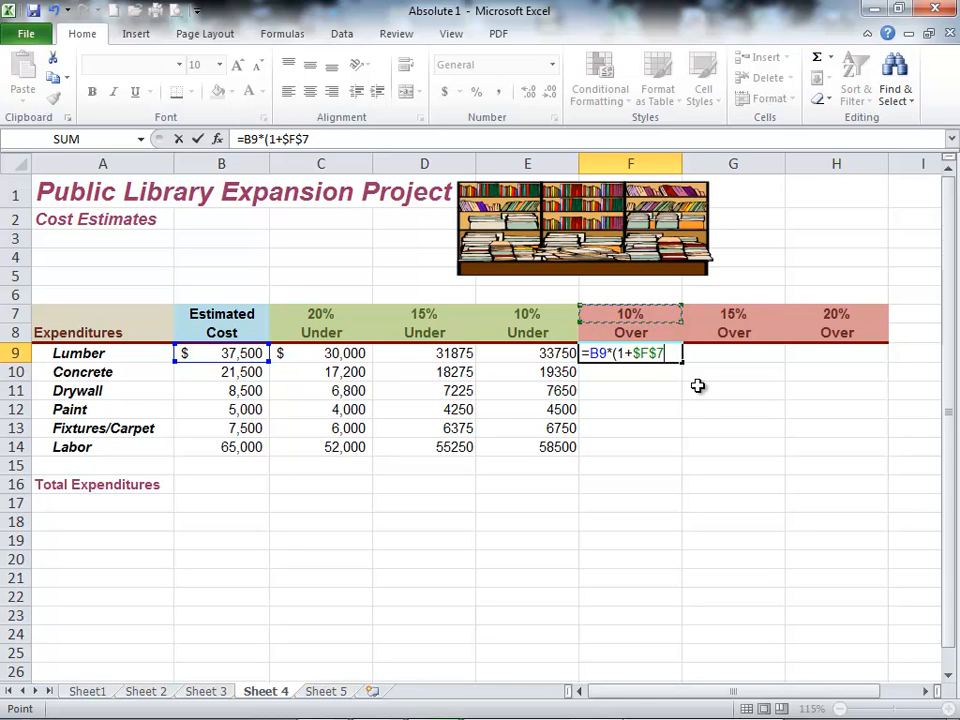
text())
key(Return)
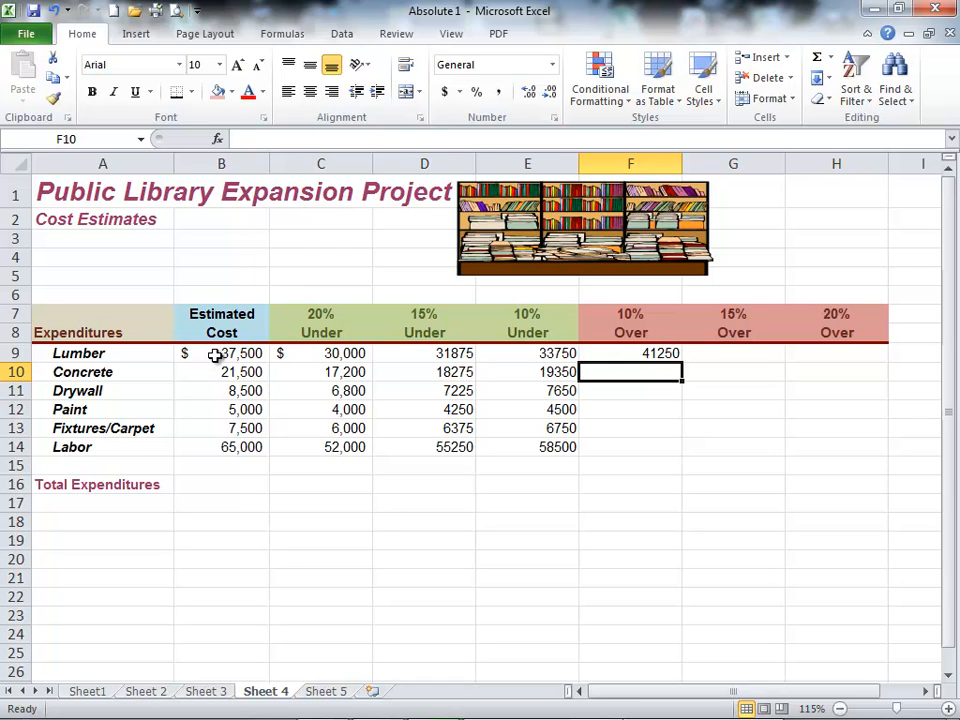
click(645, 362)
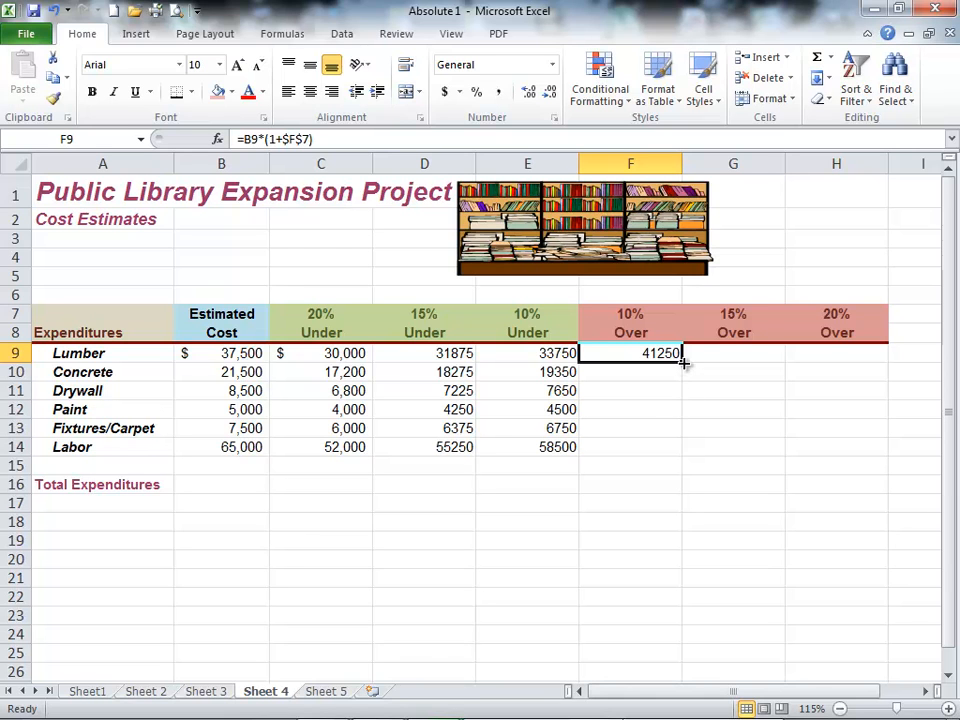
drag(683, 364, 684, 452)
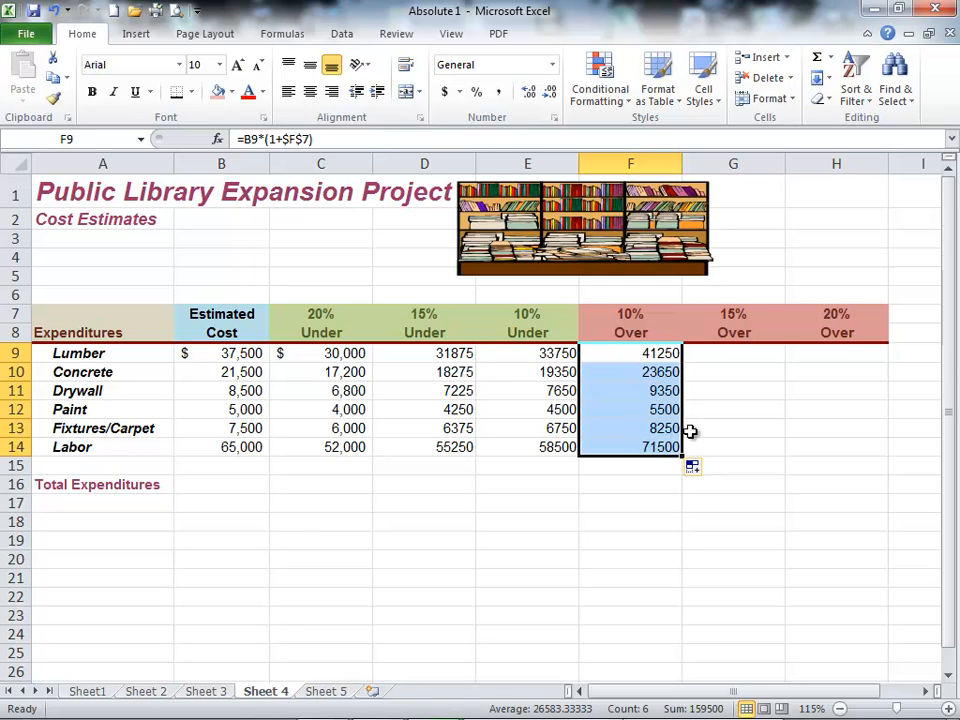
Step: Calculate Lumber's 15% Over cost in G9 with =B9*(1+$G$7) and fill the formula down to G14
click(715, 350)
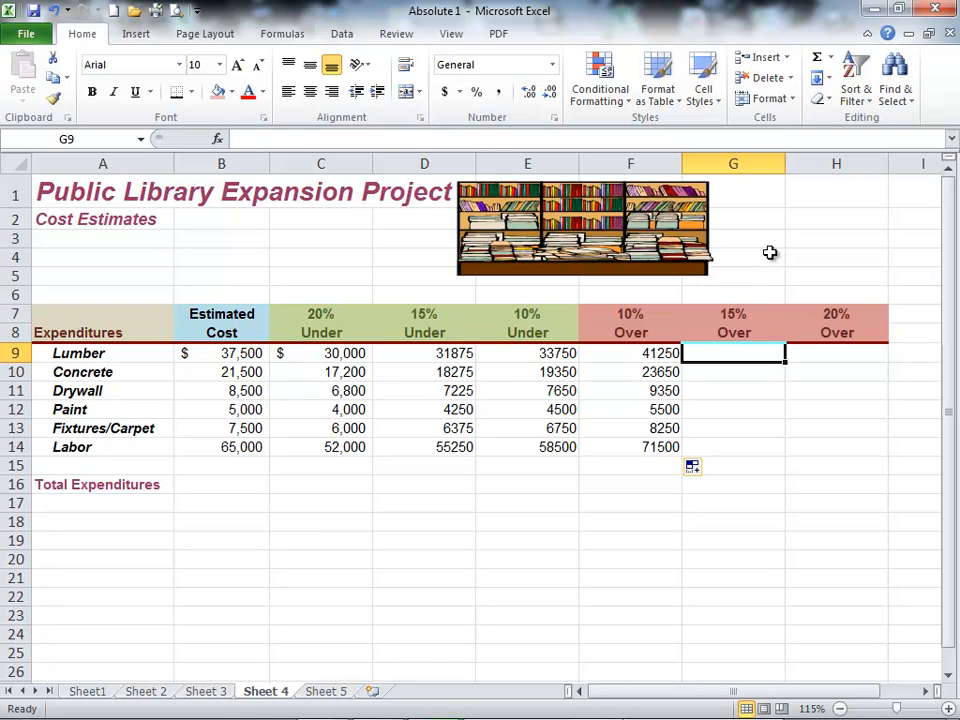
text(=)
click(219, 352)
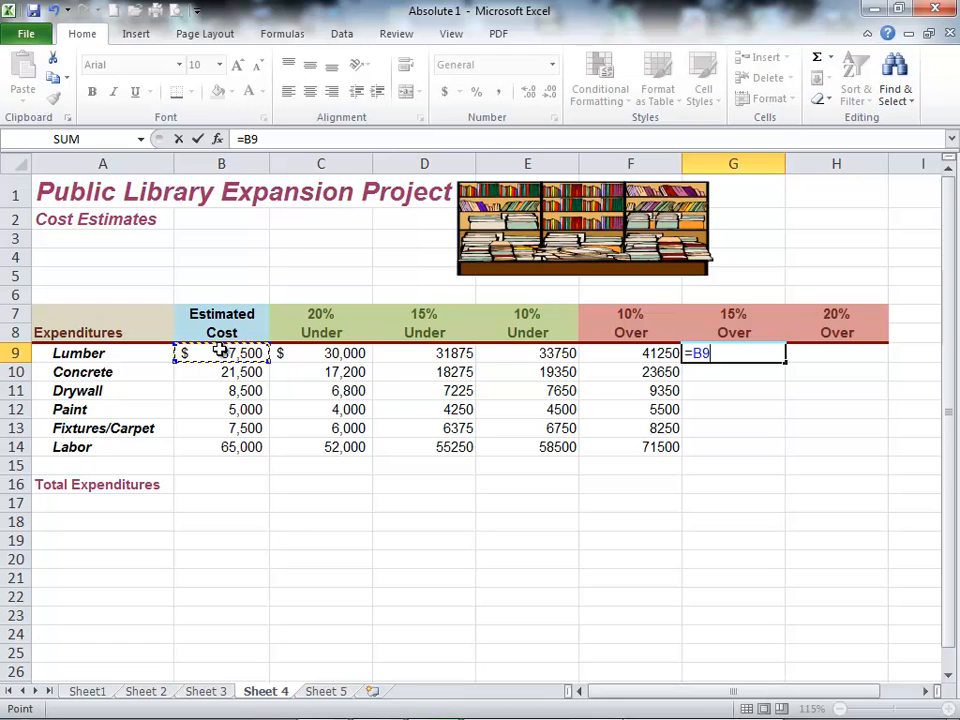
text(*)
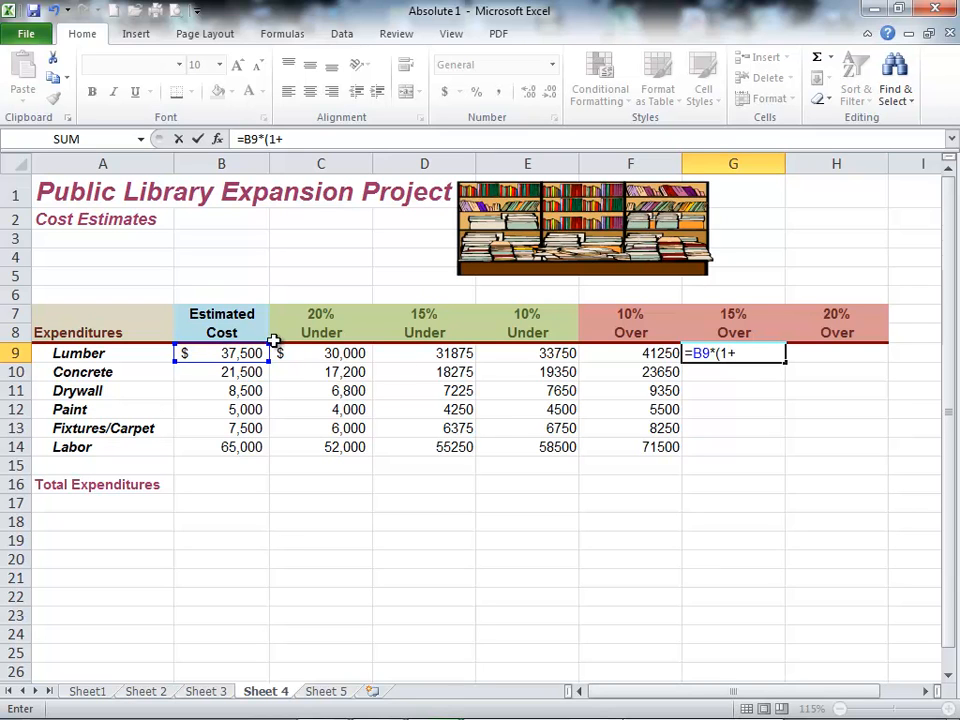
click(722, 314)
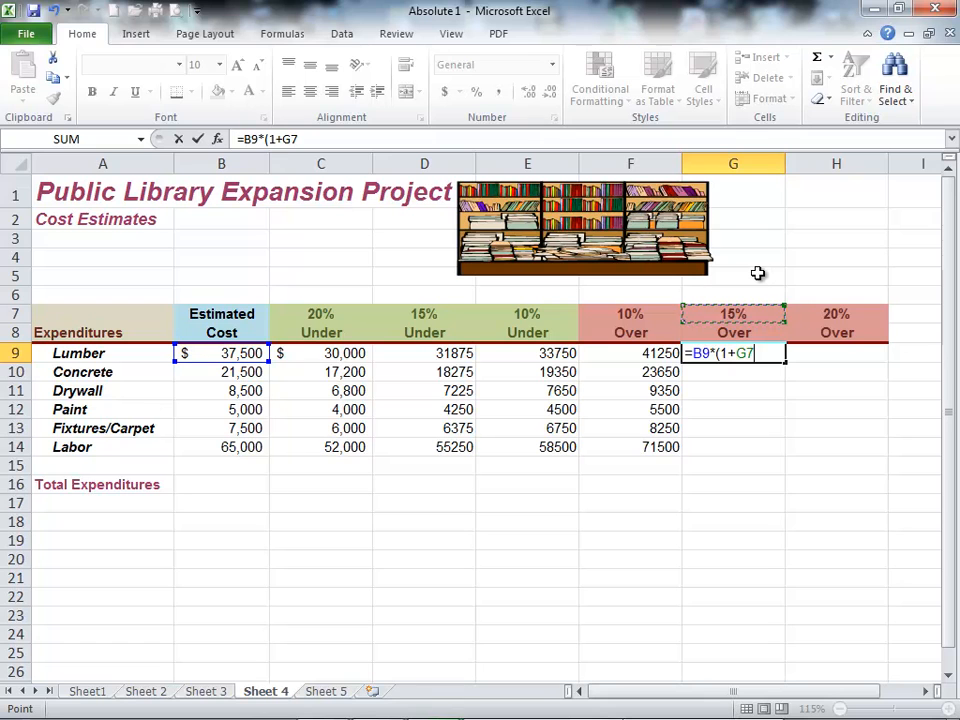
key(F4)
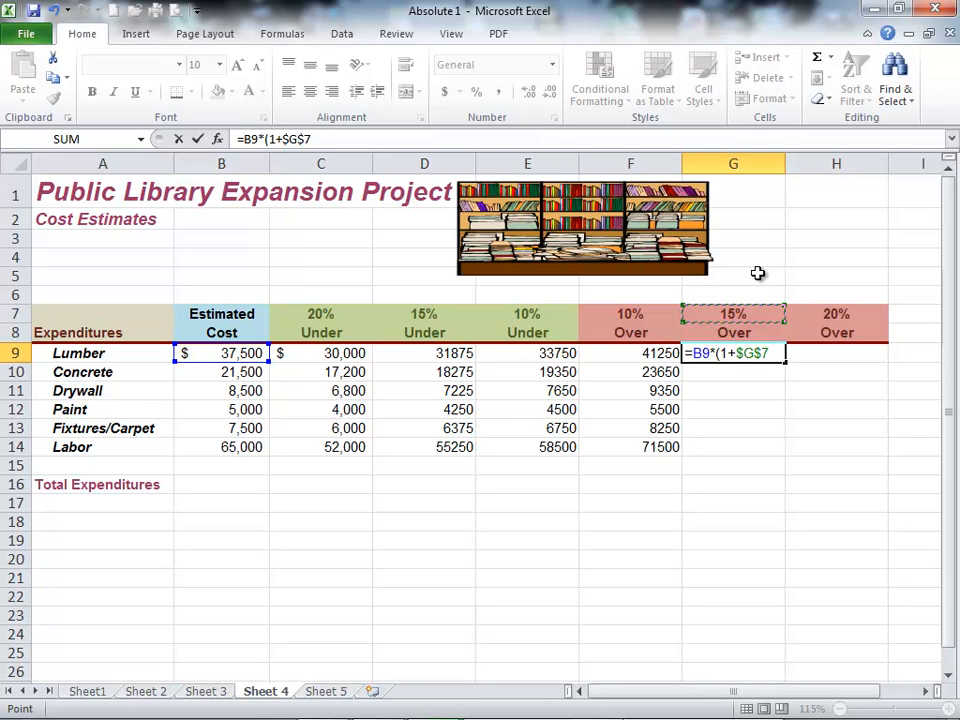
text())
key(Return)
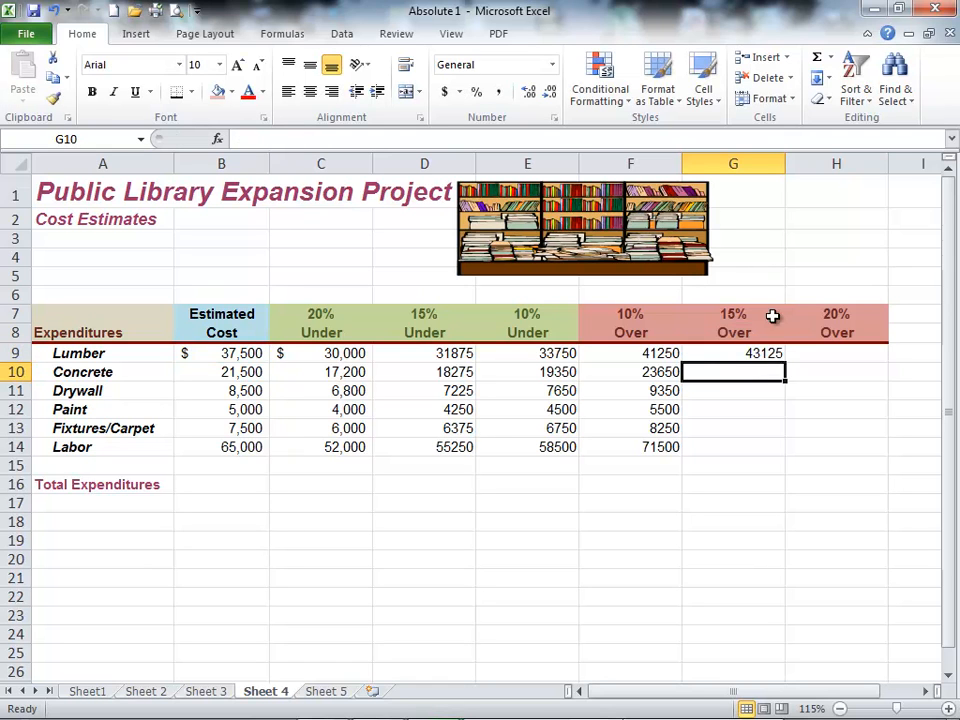
click(731, 357)
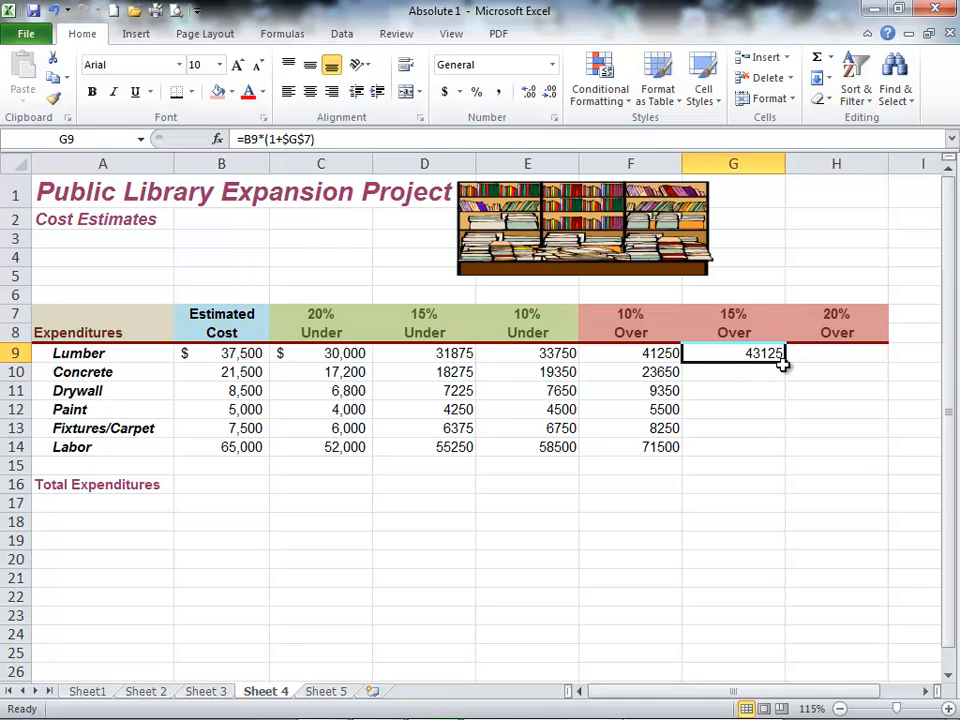
drag(787, 364, 793, 466)
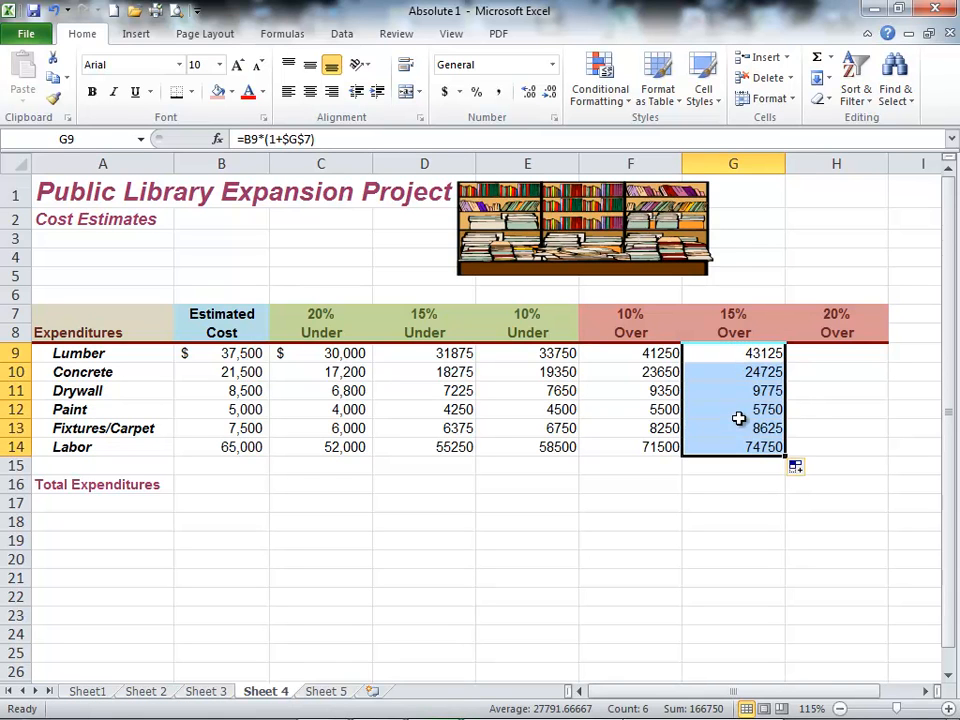
Step: Calculate Lumber's 20% Over cost in H9 with =B9*(1+$H$7) and fill the formula down to H14
click(845, 355)
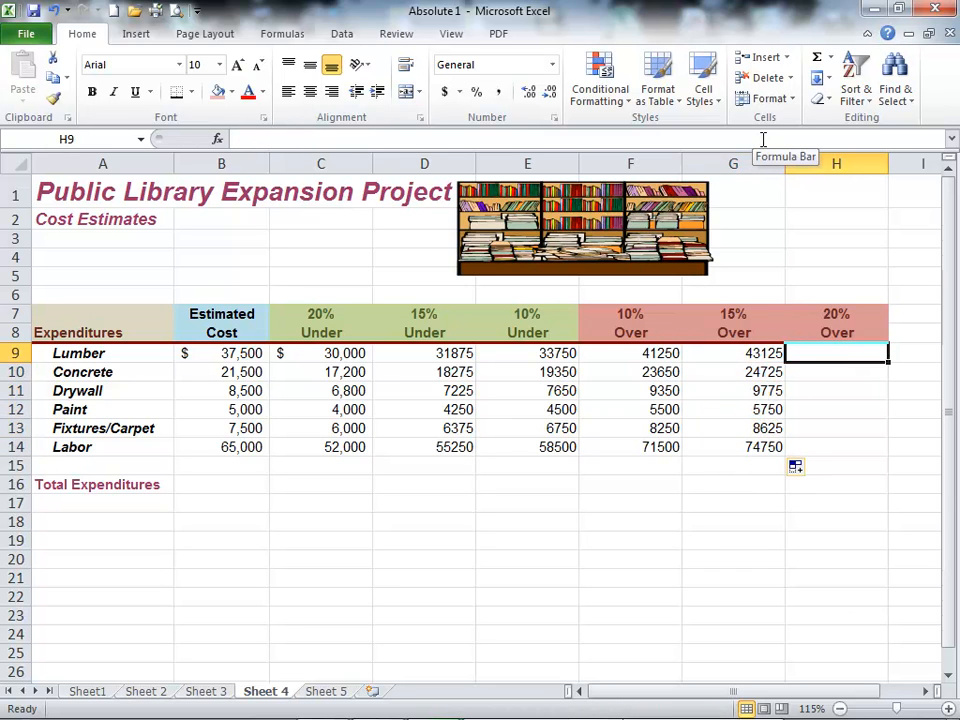
text(=)
click(220, 355)
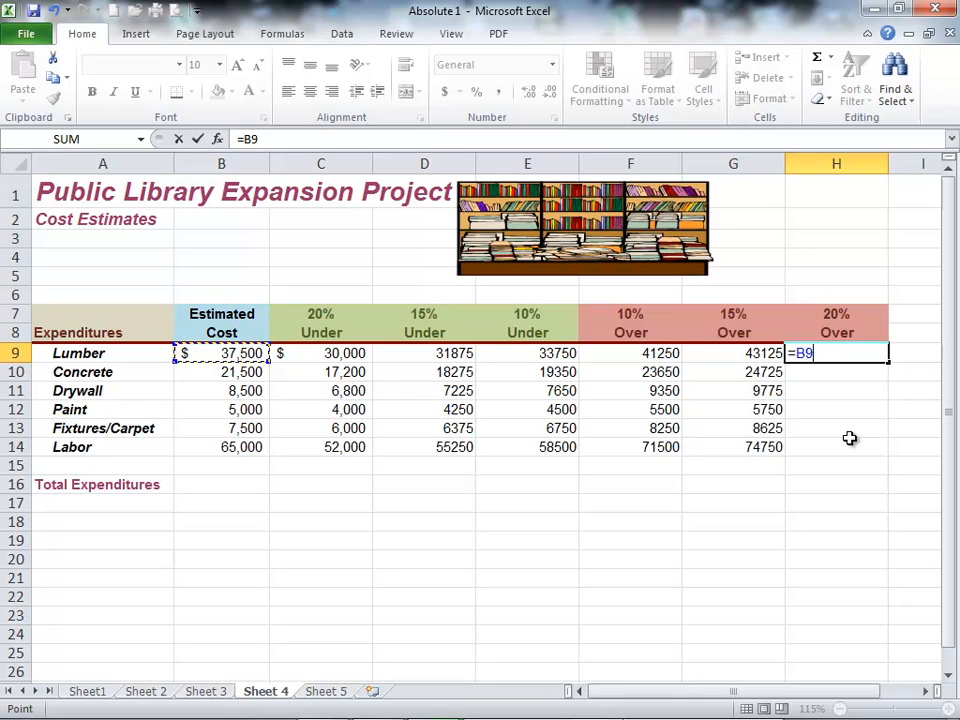
text(*(1+)
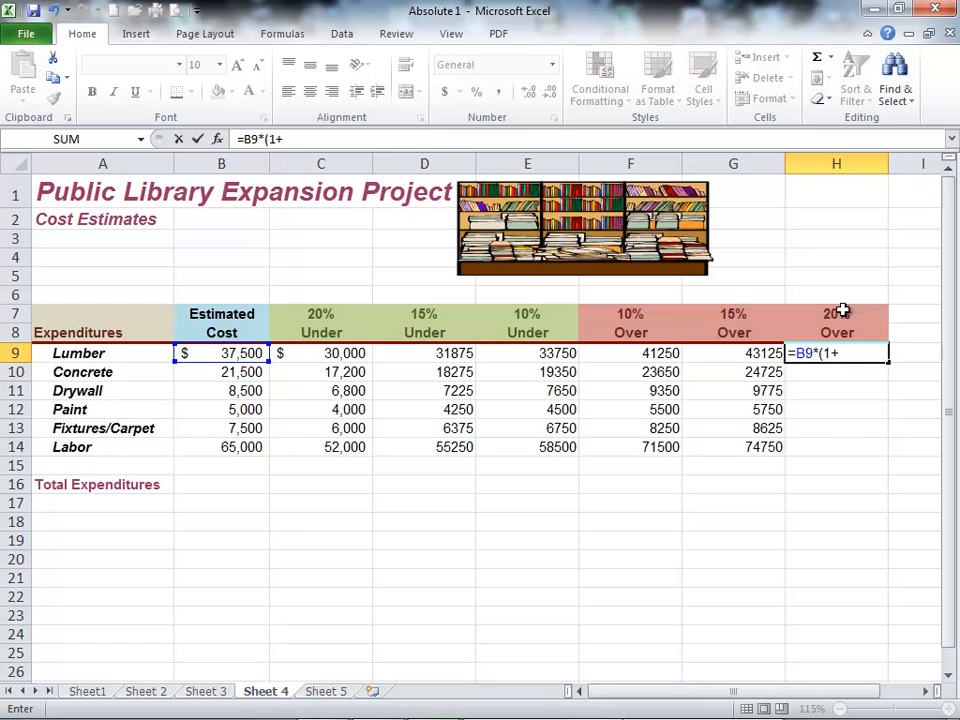
click(839, 316)
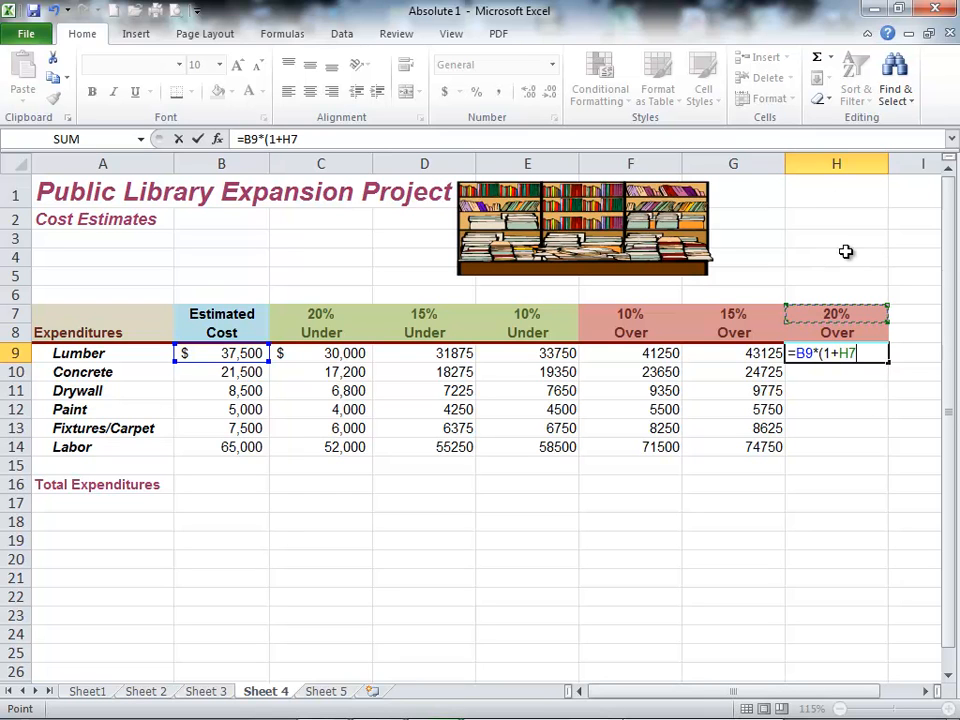
key(F4)
text())
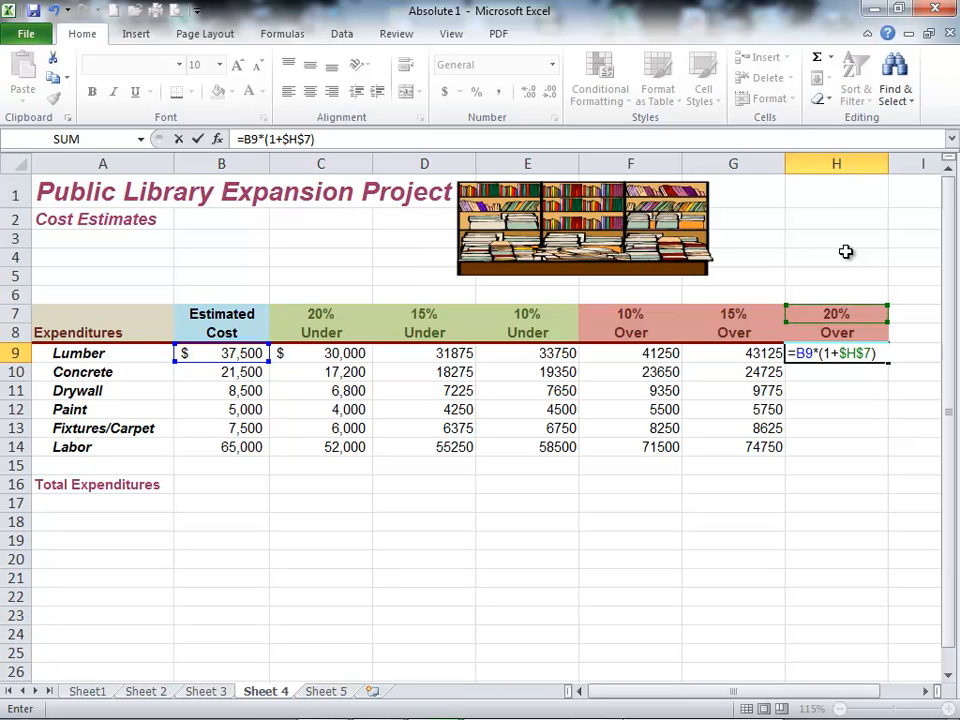
key(Return)
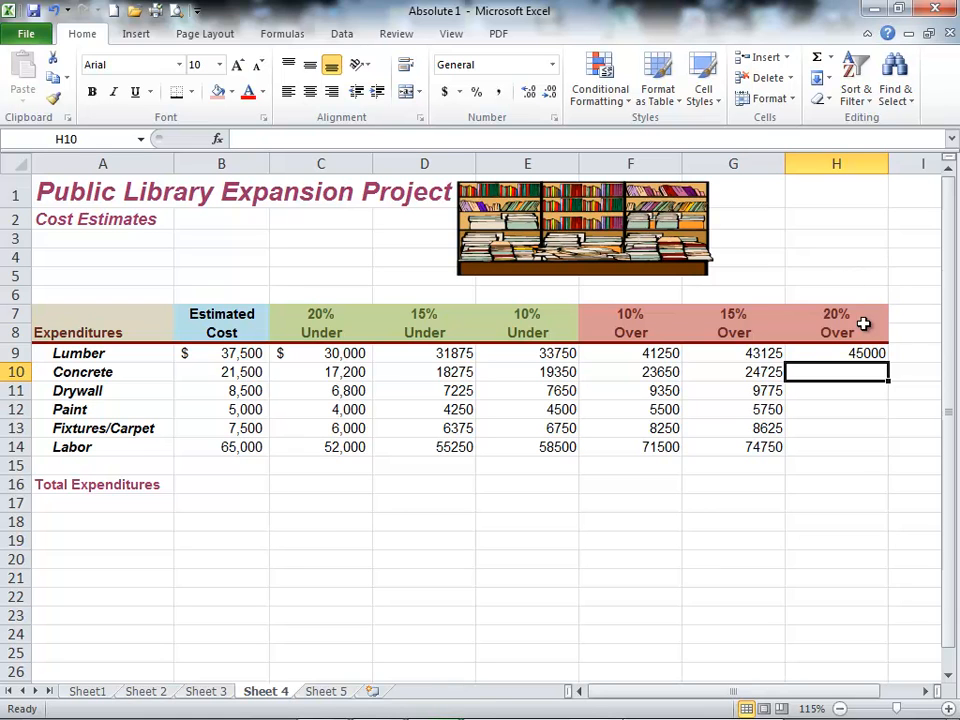
click(866, 353)
drag(887, 364, 888, 455)
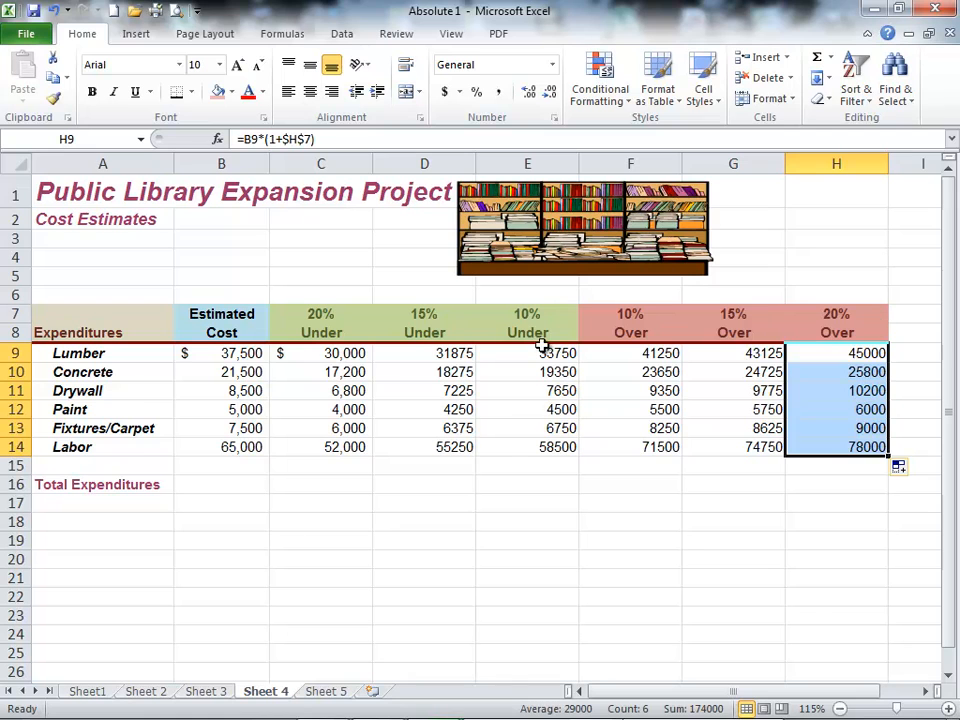
Step: Total the estimated cost and every under and over column in the Total Expenditures row, B16:H16, using AutoSum
click(534, 405)
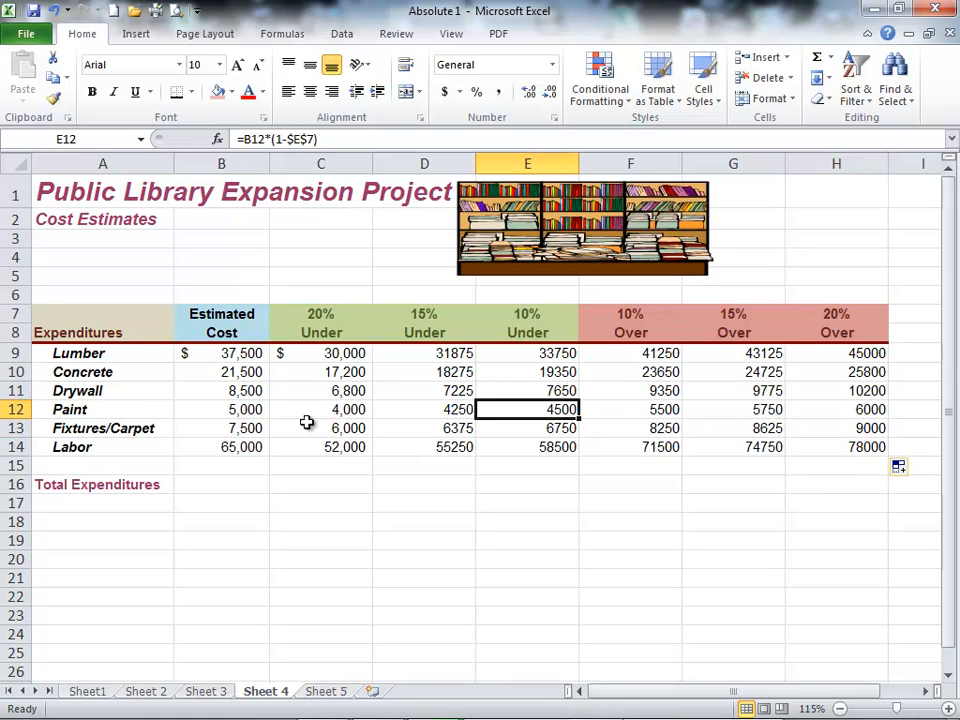
drag(222, 357, 221, 447)
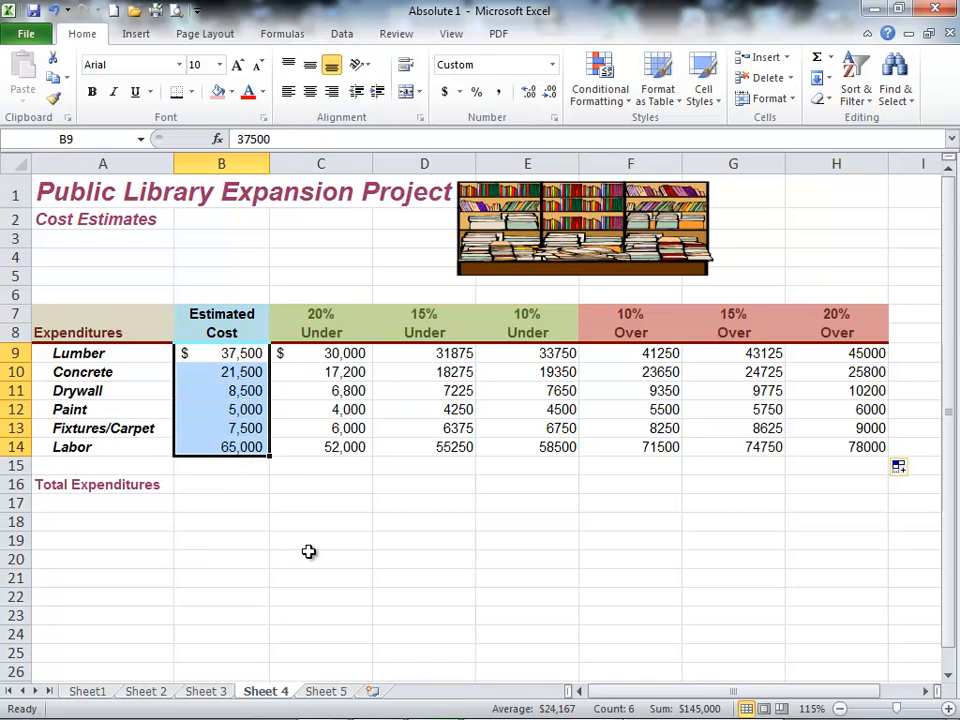
click(236, 484)
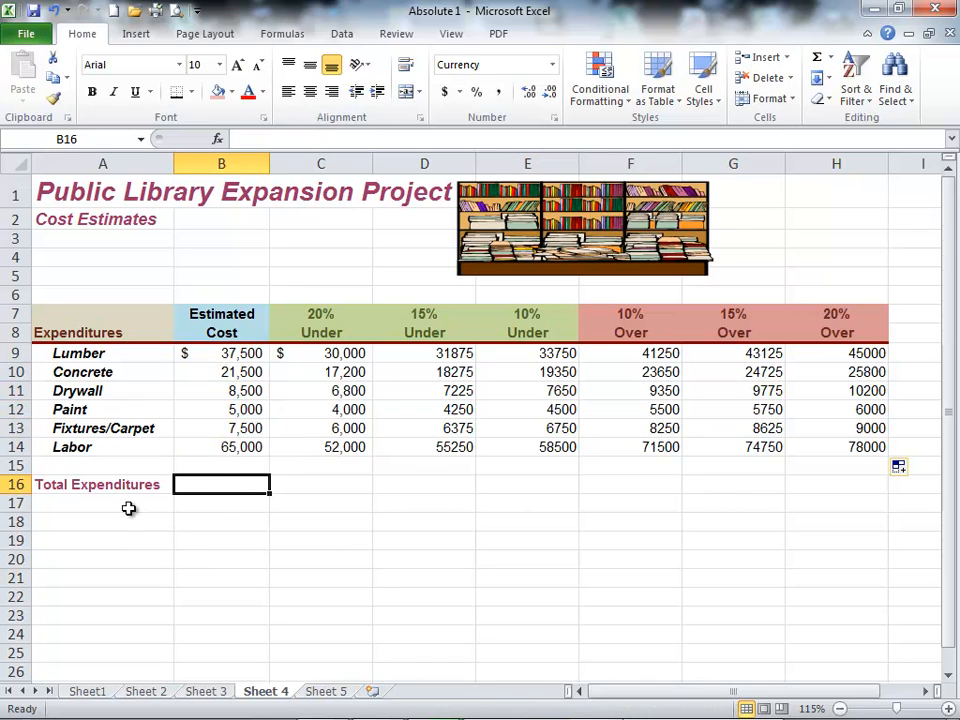
drag(213, 483, 803, 484)
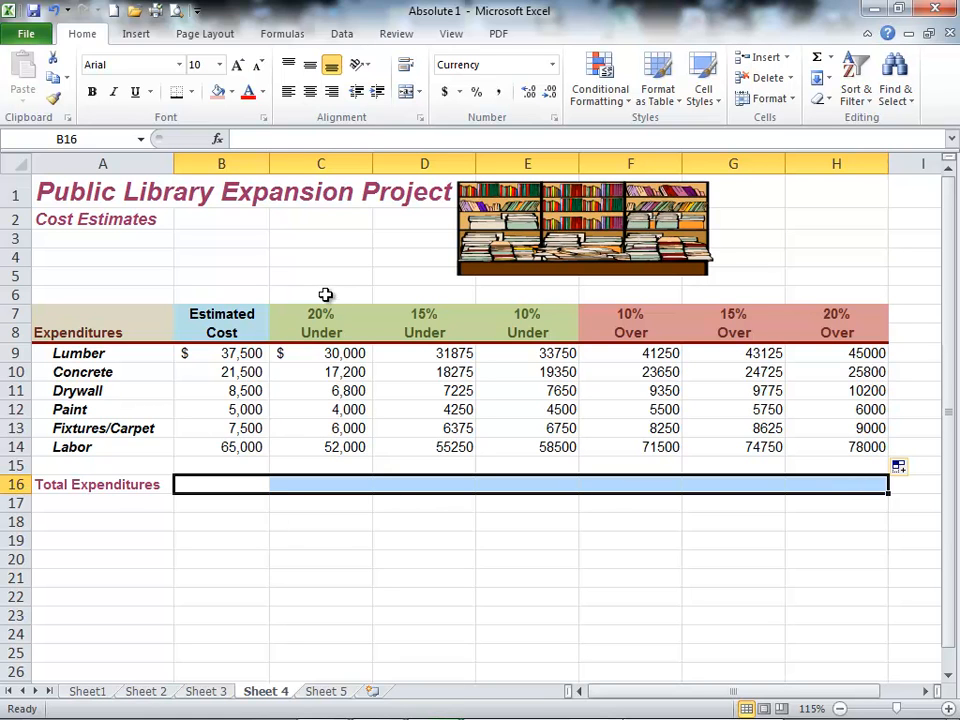
click(818, 60)
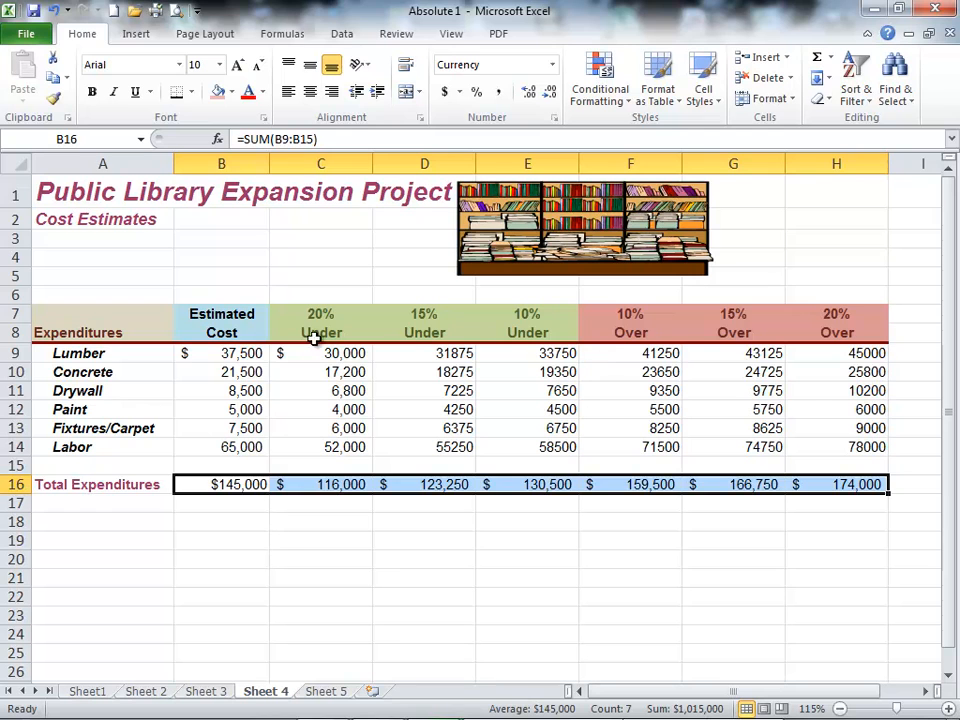
Step: Format Lumber's estimates in D9:H9 as Accounting with dollar signs and no decimal places
drag(424, 354, 808, 354)
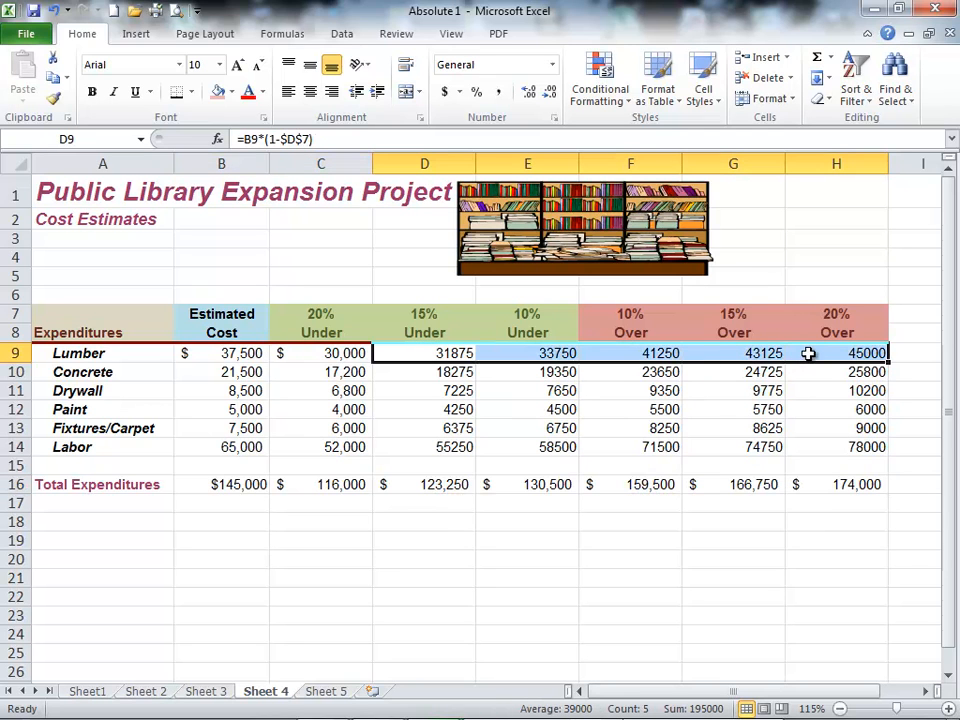
click(445, 92)
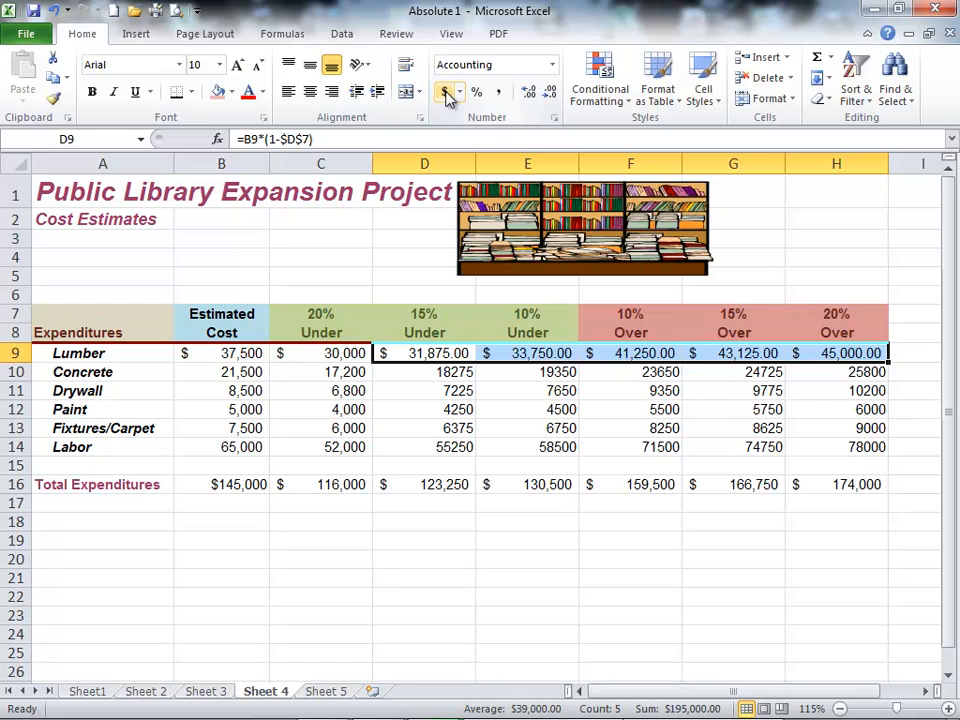
click(551, 92)
click(551, 92)
Step: Apply the comma style without decimal places to the Concrete through Labor estimates in D10:H14
drag(447, 372, 827, 446)
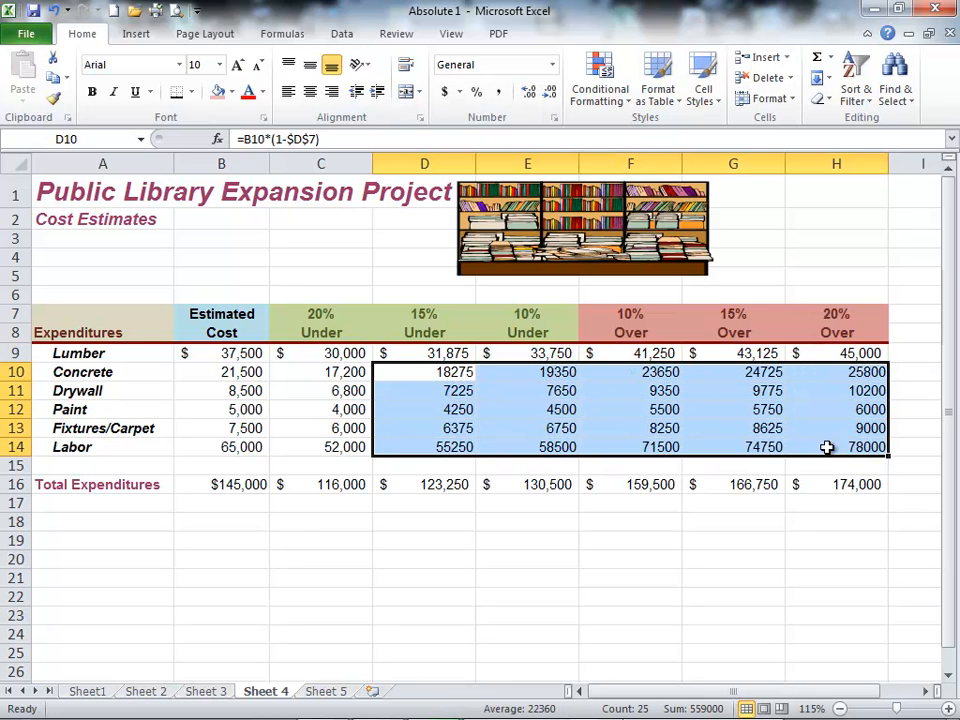
click(499, 100)
click(550, 92)
click(550, 92)
click(463, 408)
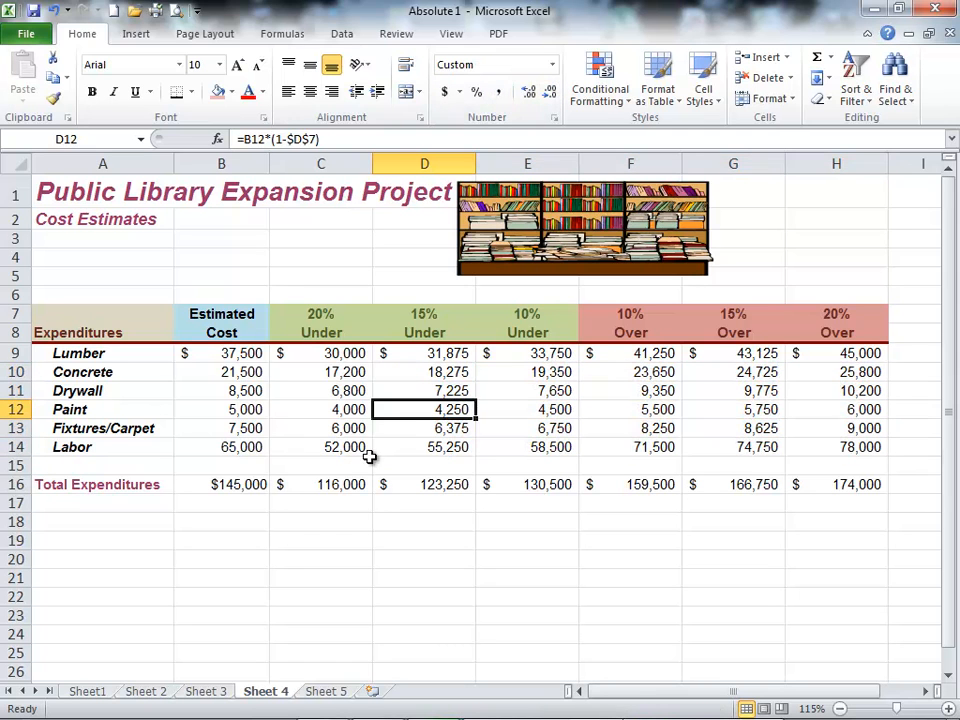
Step: Check the Total Expenditures SUM formulas across B16:H16 for the estimated cost and each under and over scenario
click(345, 484)
click(248, 484)
click(345, 484)
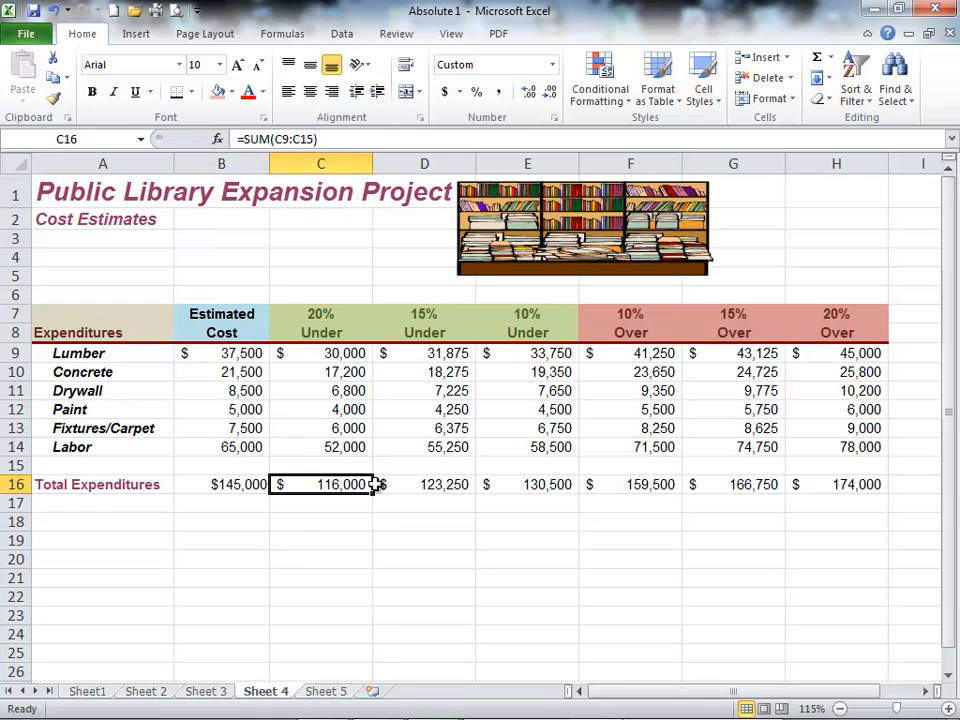
click(429, 484)
click(550, 484)
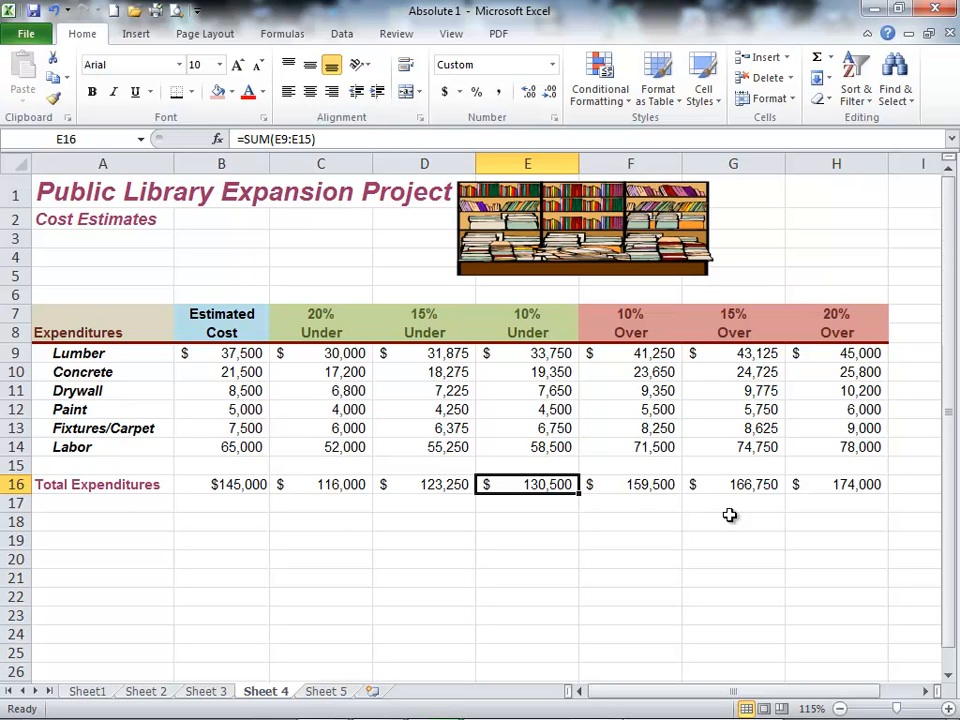
click(695, 488)
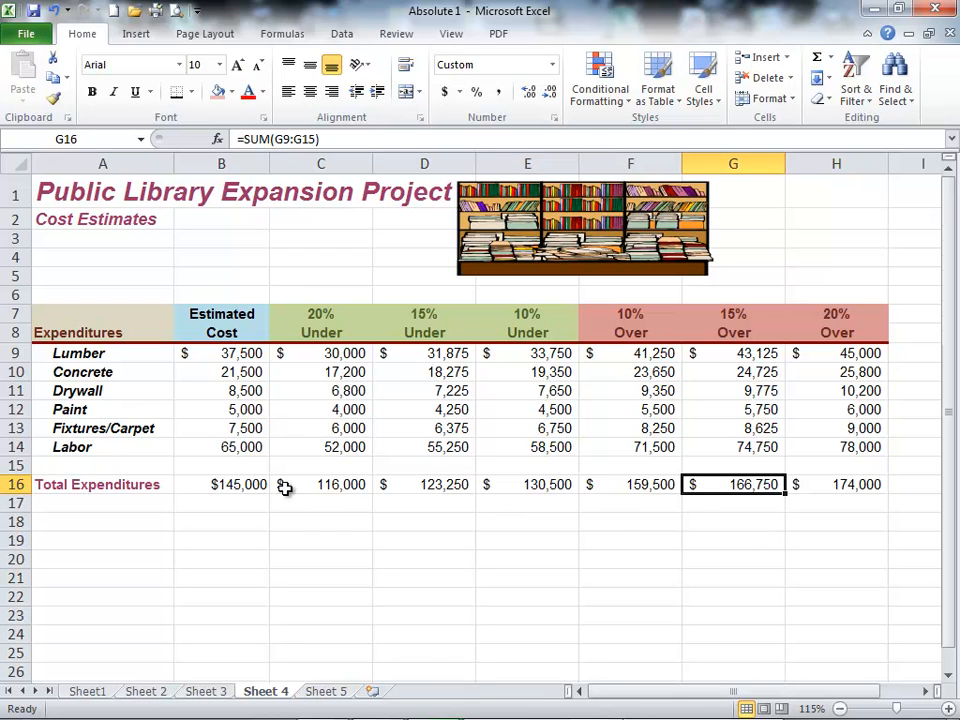
drag(255, 484, 813, 484)
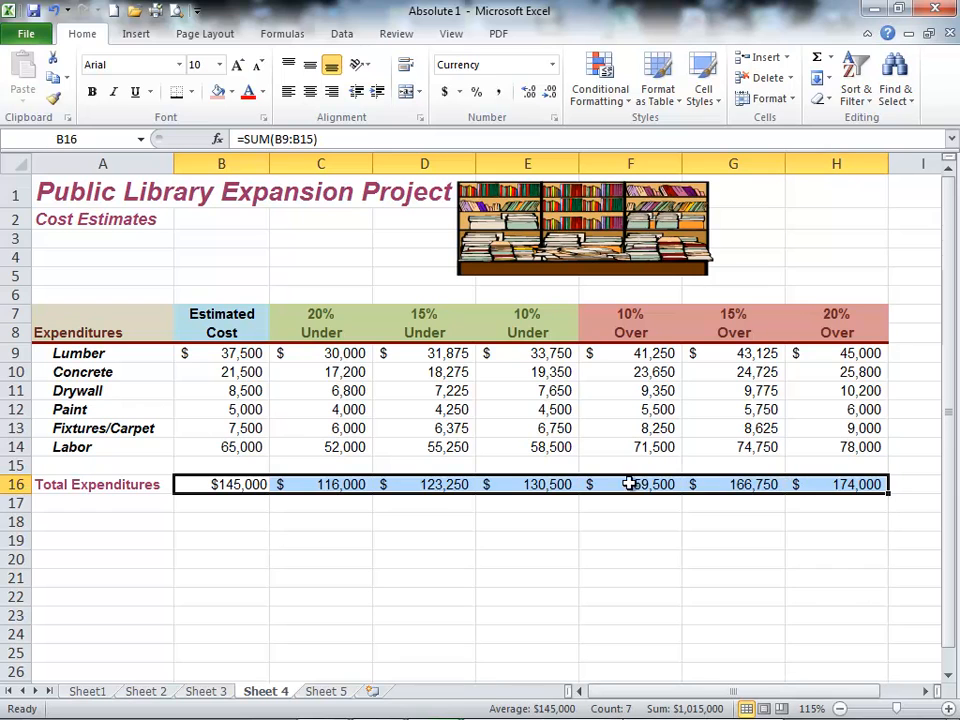
click(225, 484)
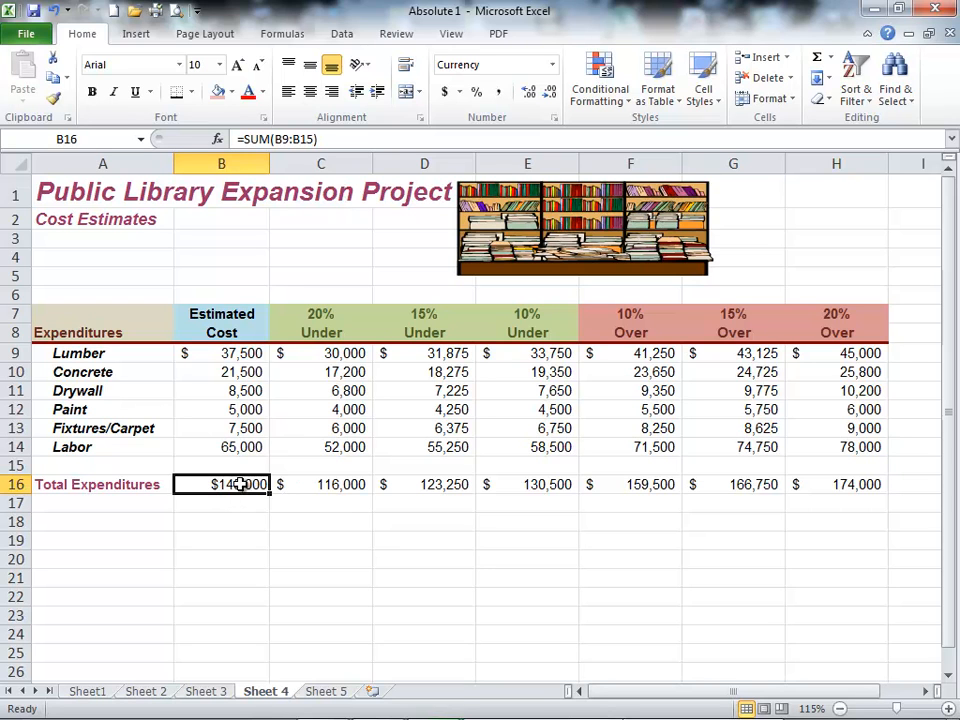
click(345, 490)
click(422, 484)
click(530, 486)
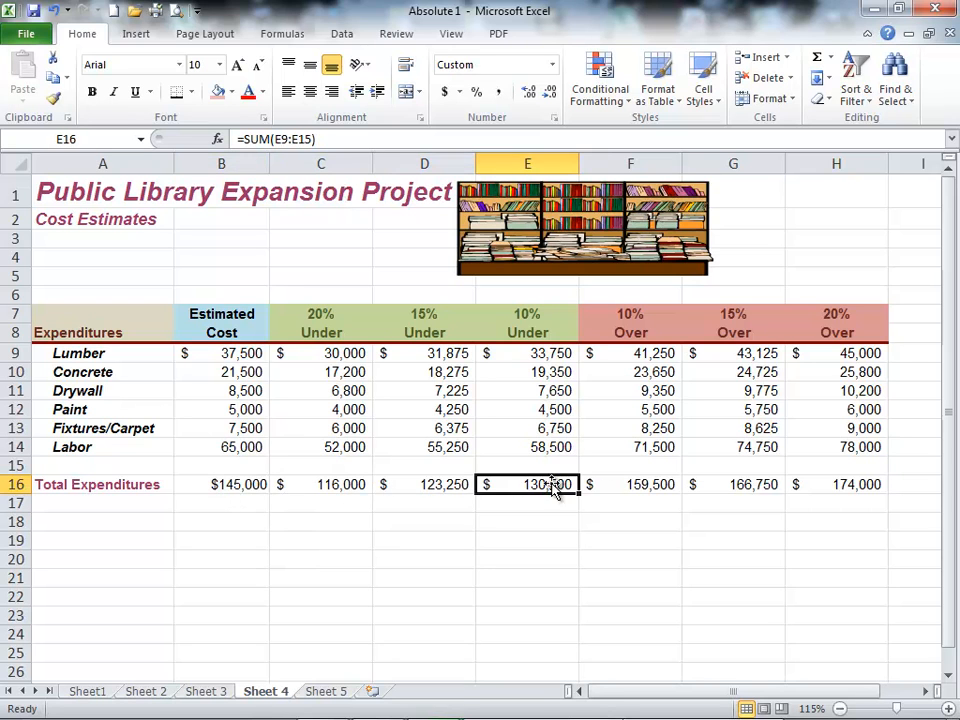
click(648, 484)
click(760, 484)
click(853, 484)
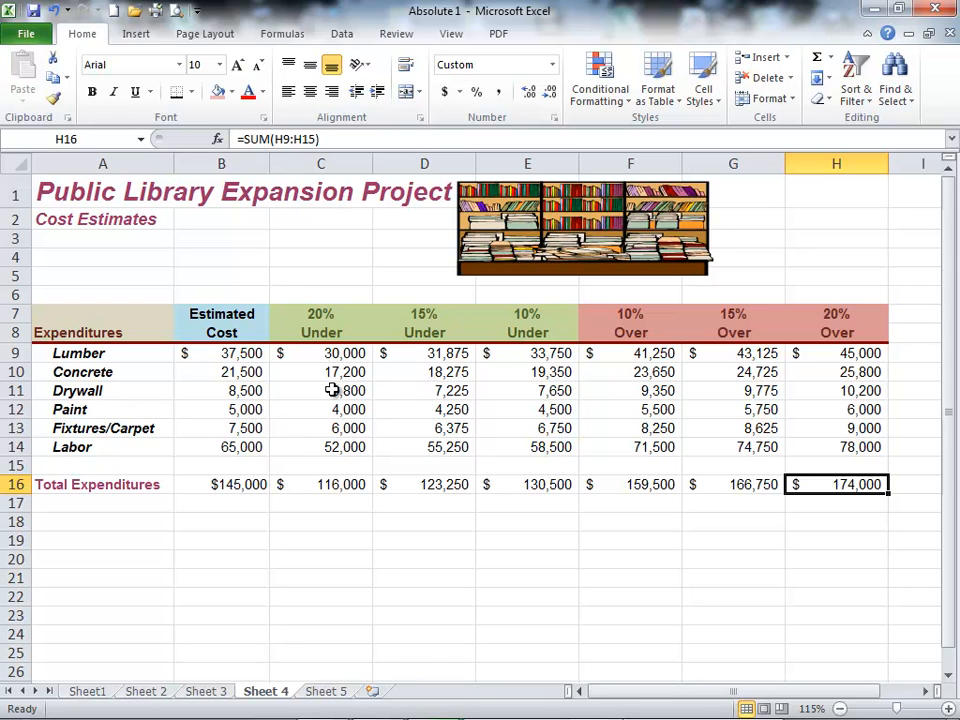
click(567, 484)
click(621, 484)
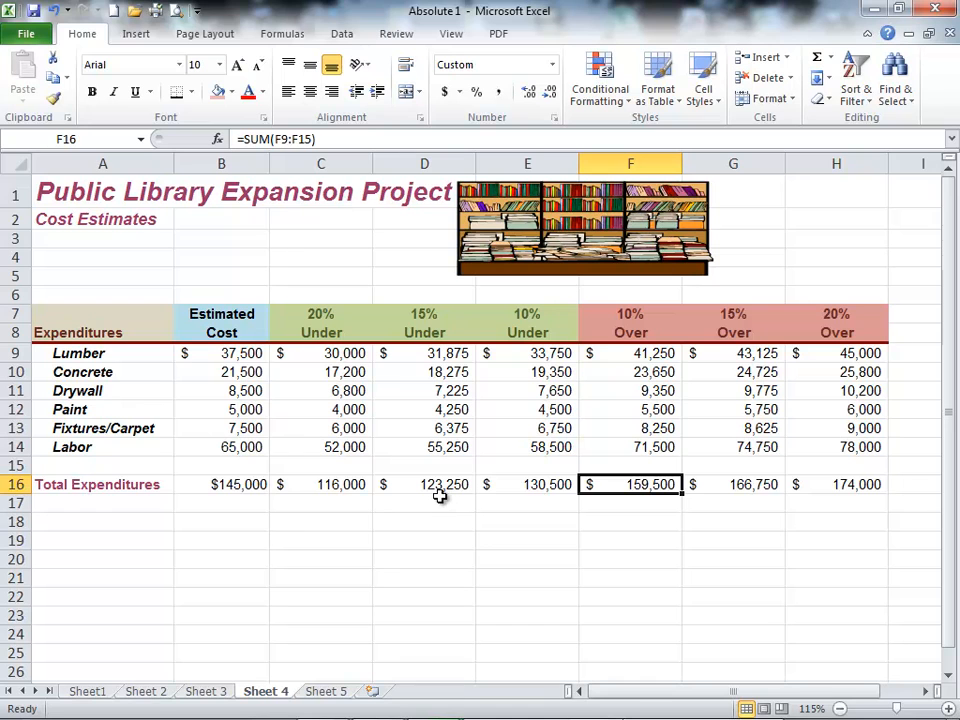
Step: Review Lumber's label and estimated cost, Concrete's 15% Under formula in D10 and Drywall's 15% Over formula in G11
click(92, 356)
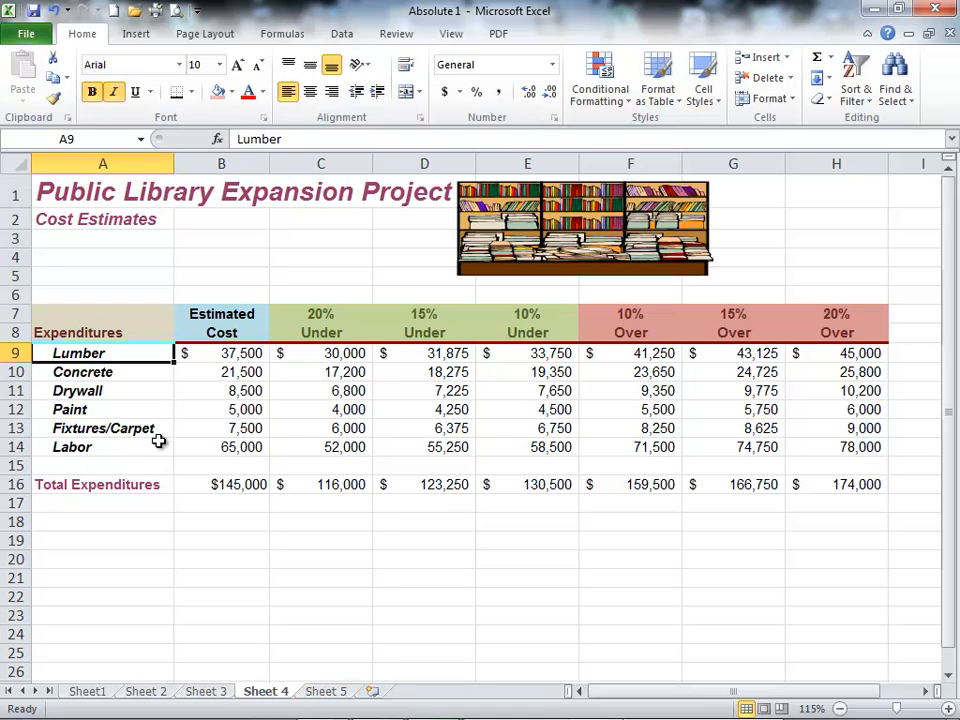
click(243, 357)
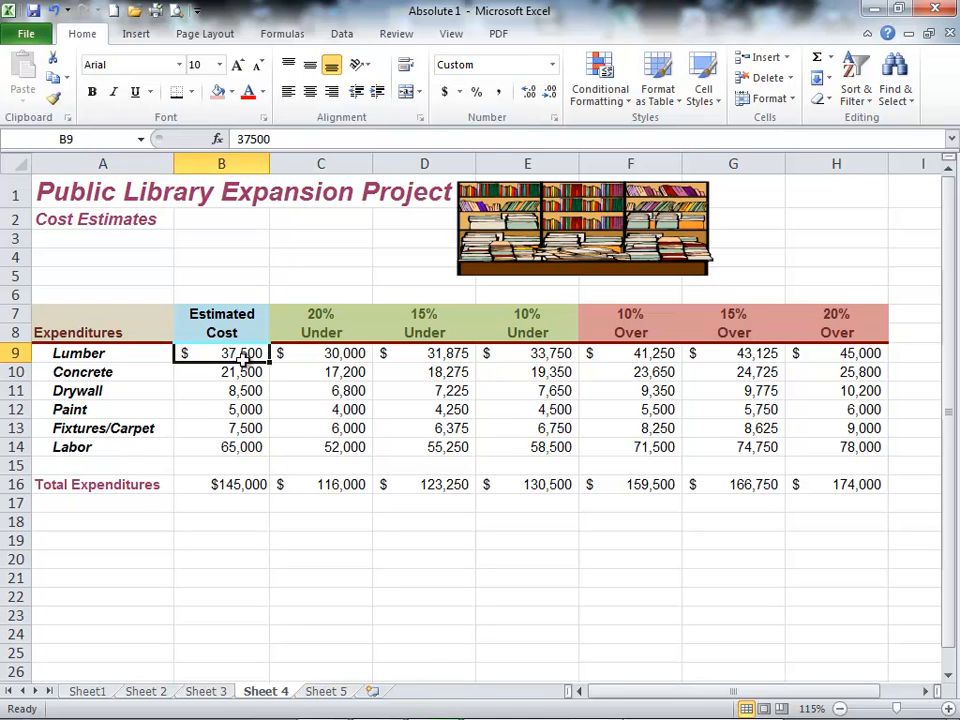
click(428, 373)
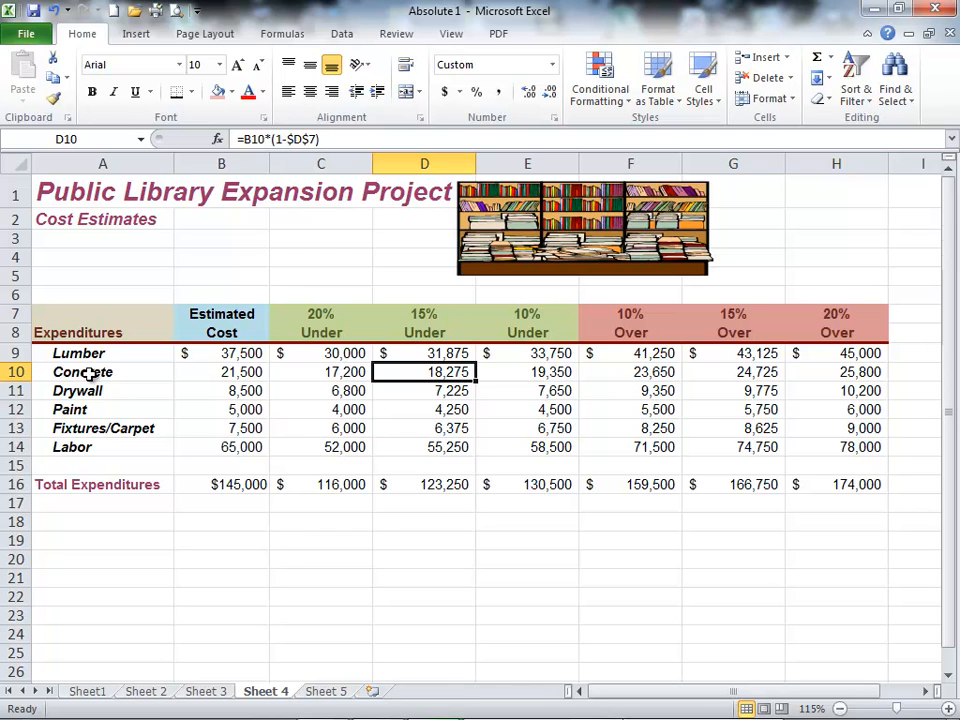
click(733, 392)
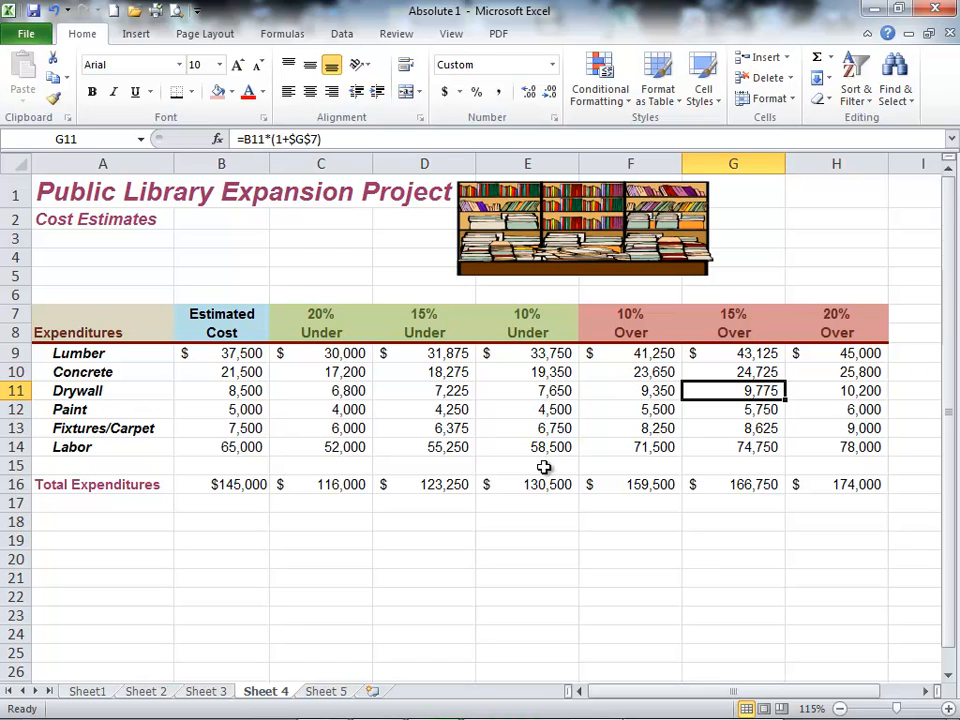
click(544, 611)
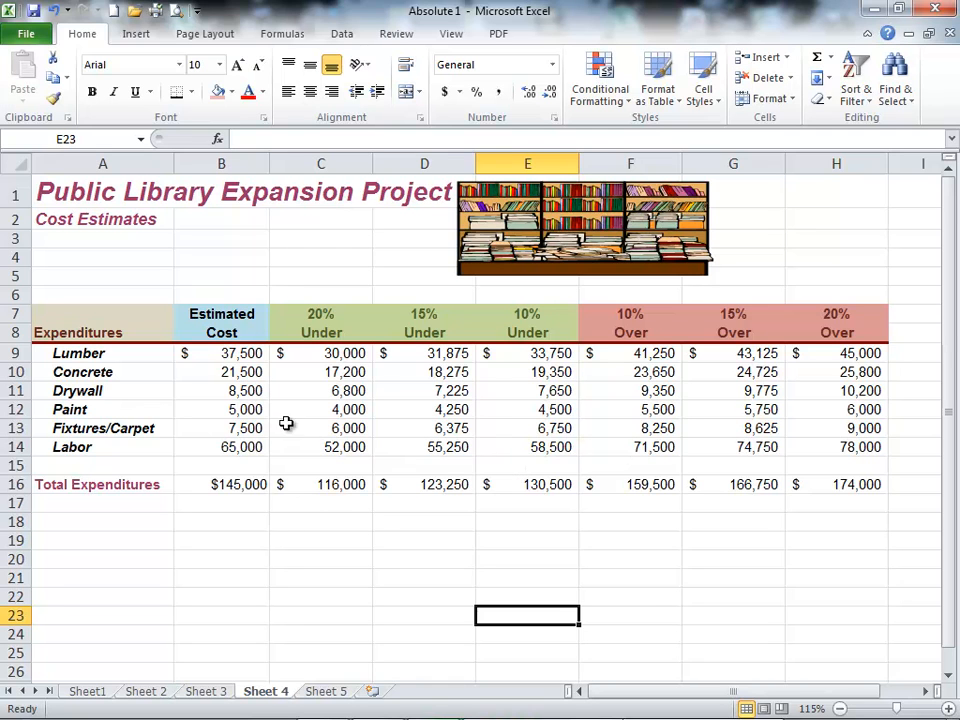
click(219, 354)
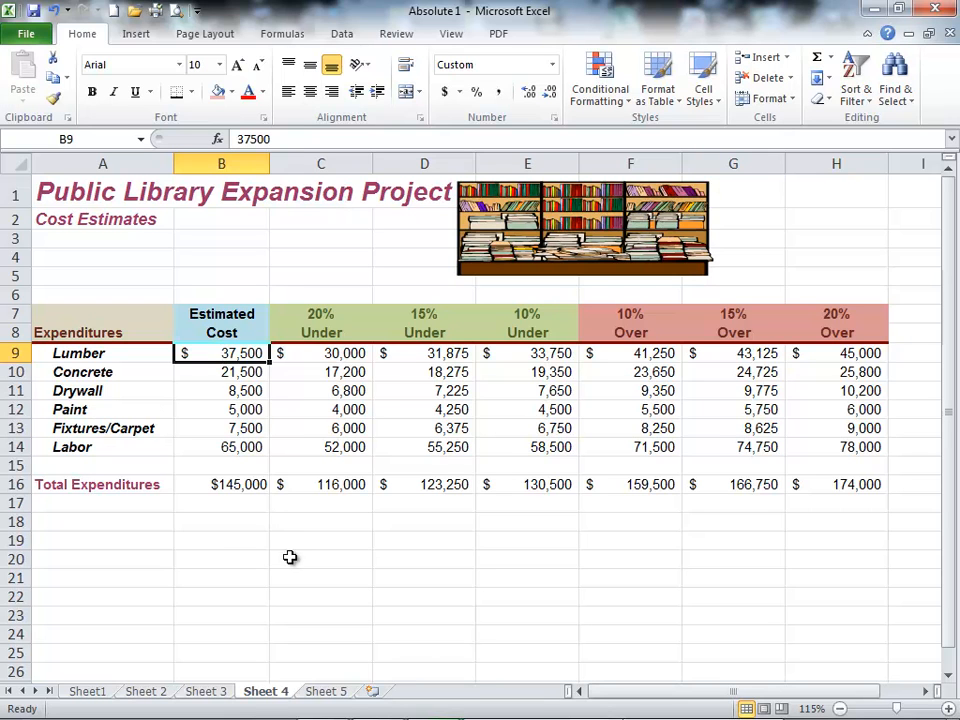
drag(171, 519, 224, 591)
drag(437, 514, 431, 581)
drag(221, 258, 390, 388)
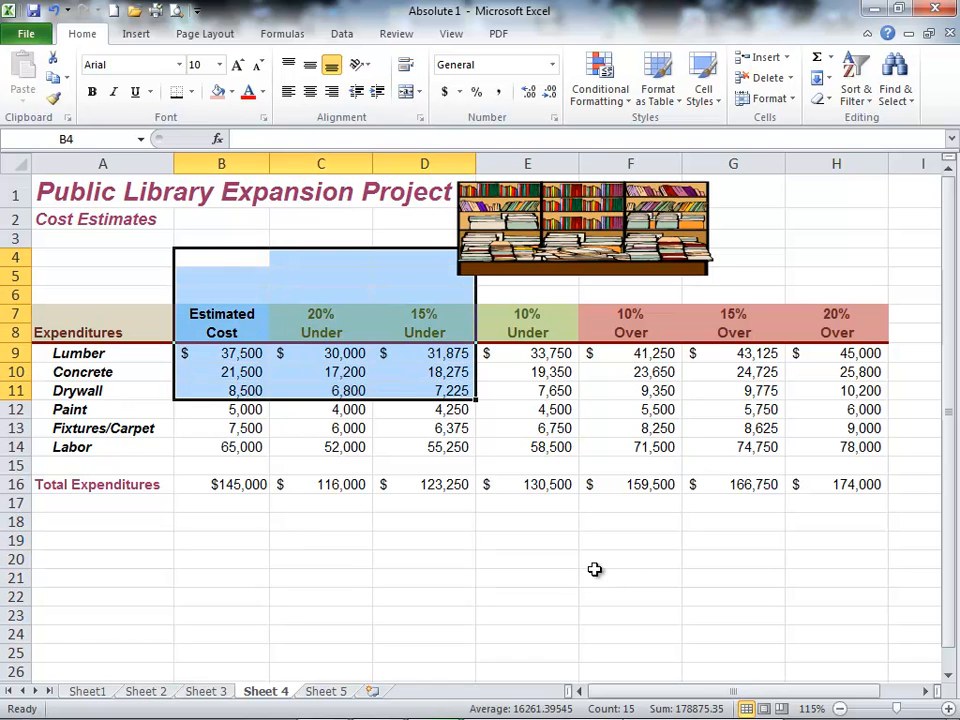
click(596, 564)
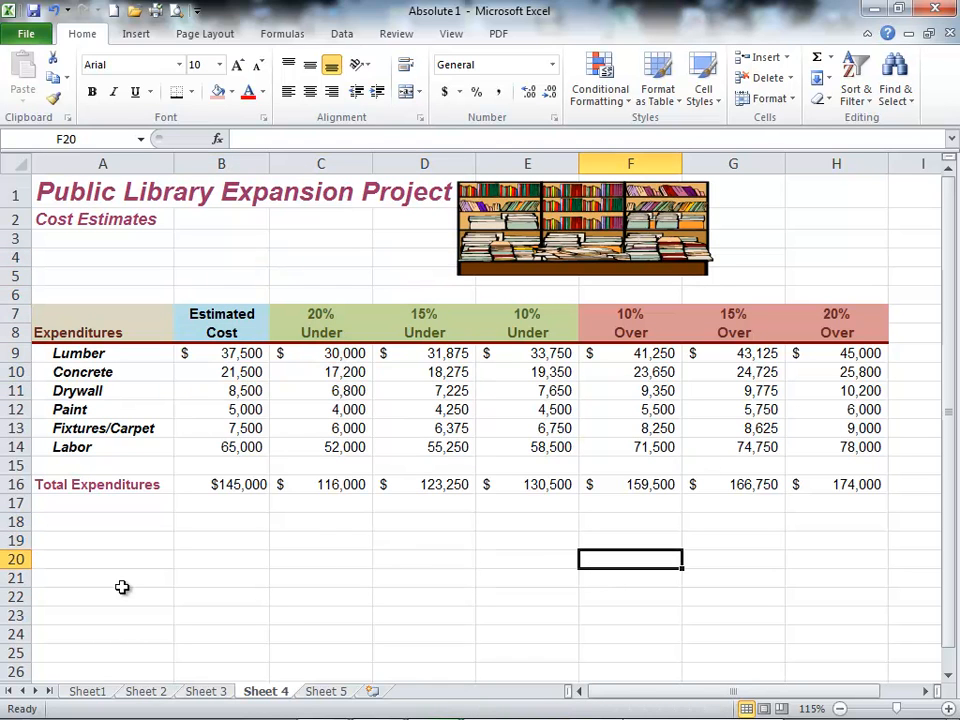
Step: Select the nonadjacent ranges A18:A22, C18:C22, F18:F22 and H18:H22 together in one selection
drag(81, 518, 82, 589)
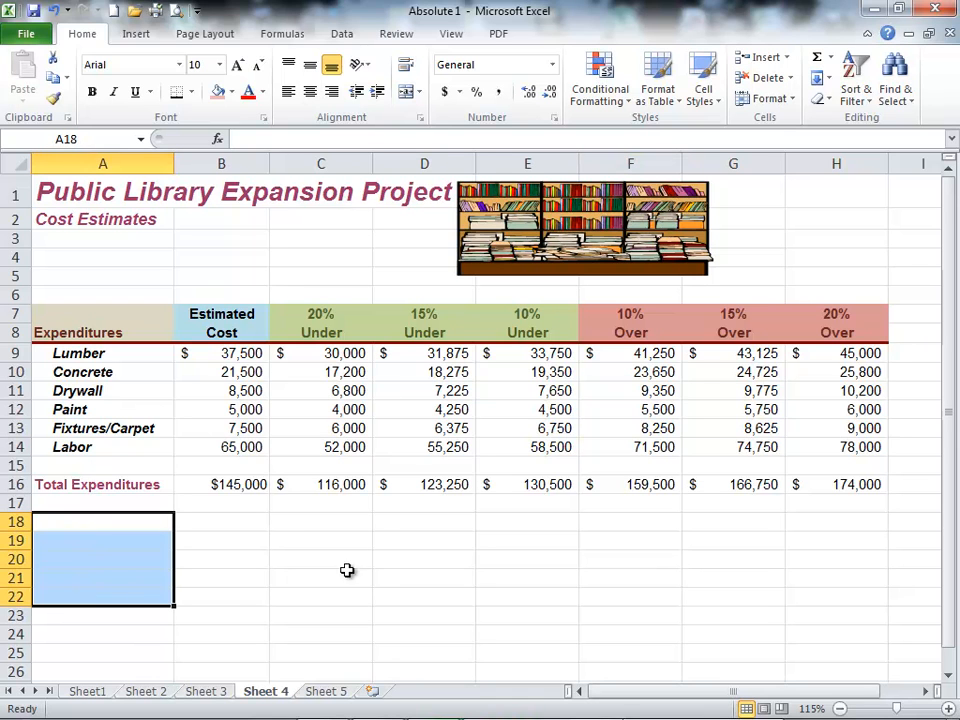
drag(358, 521, 356, 588)
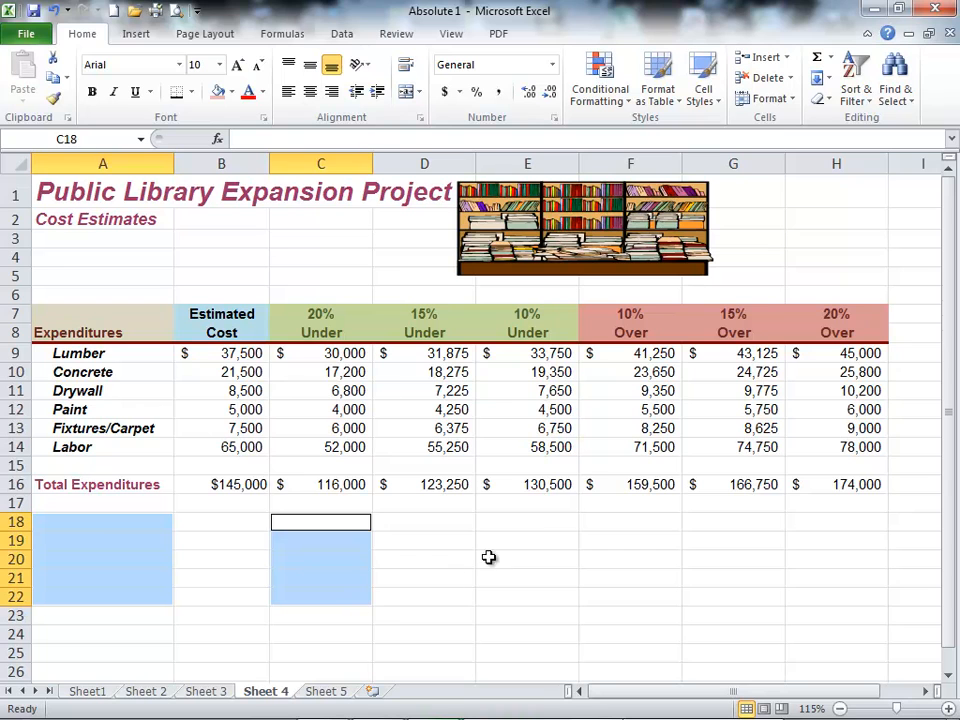
drag(604, 521, 610, 603)
drag(829, 522, 828, 596)
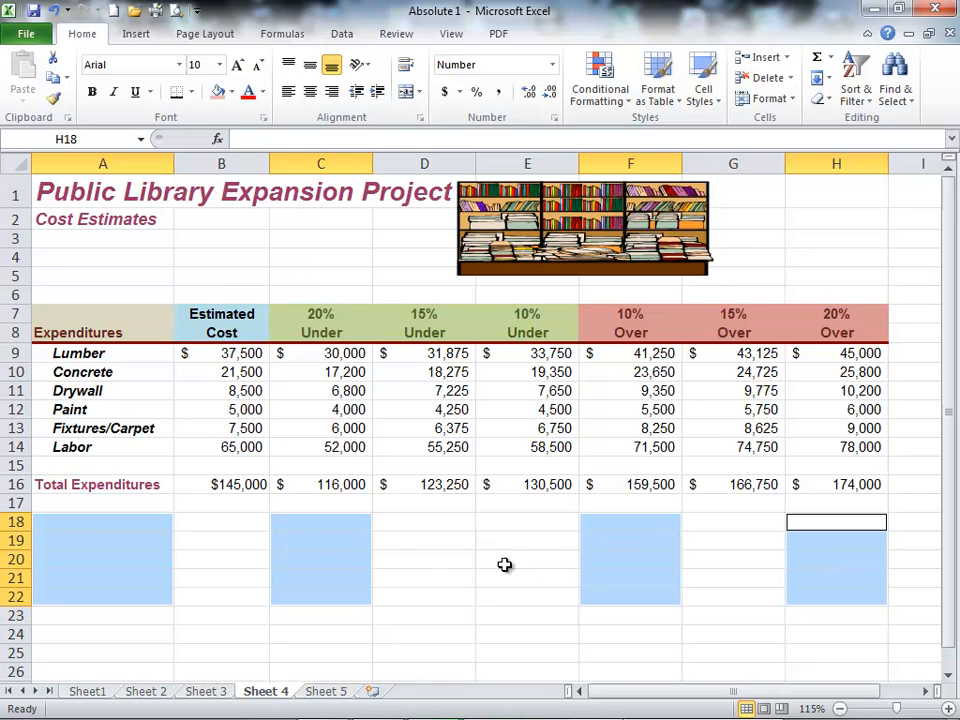
Step: Select the nonadjacent cells B9, D10, B11, F12, E13 and B14 together to read their combined average, count and sum
click(240, 391)
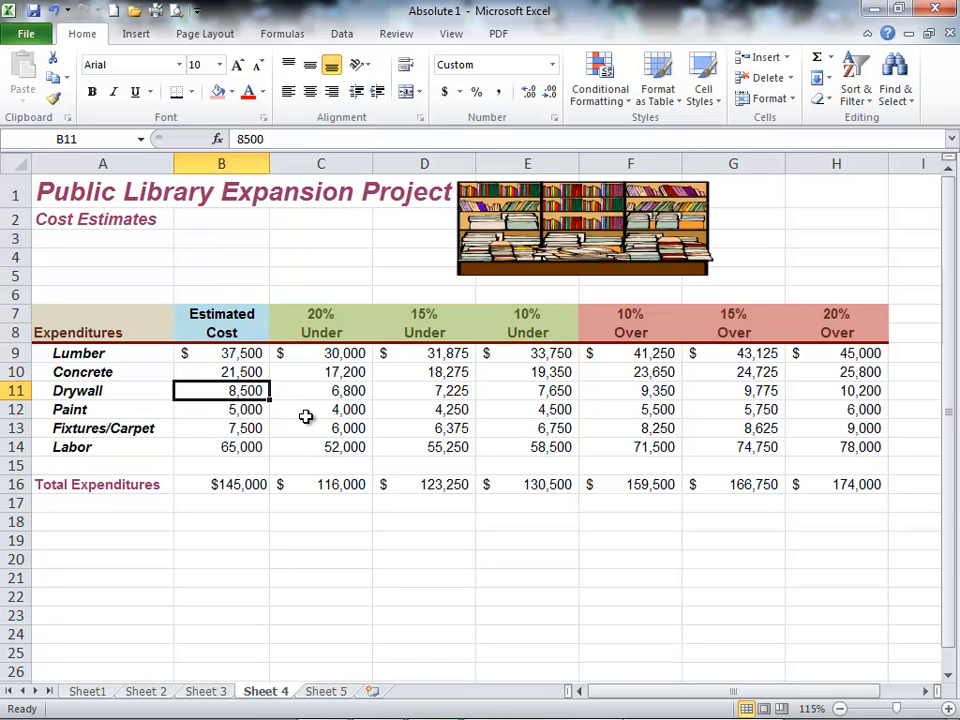
click(230, 353)
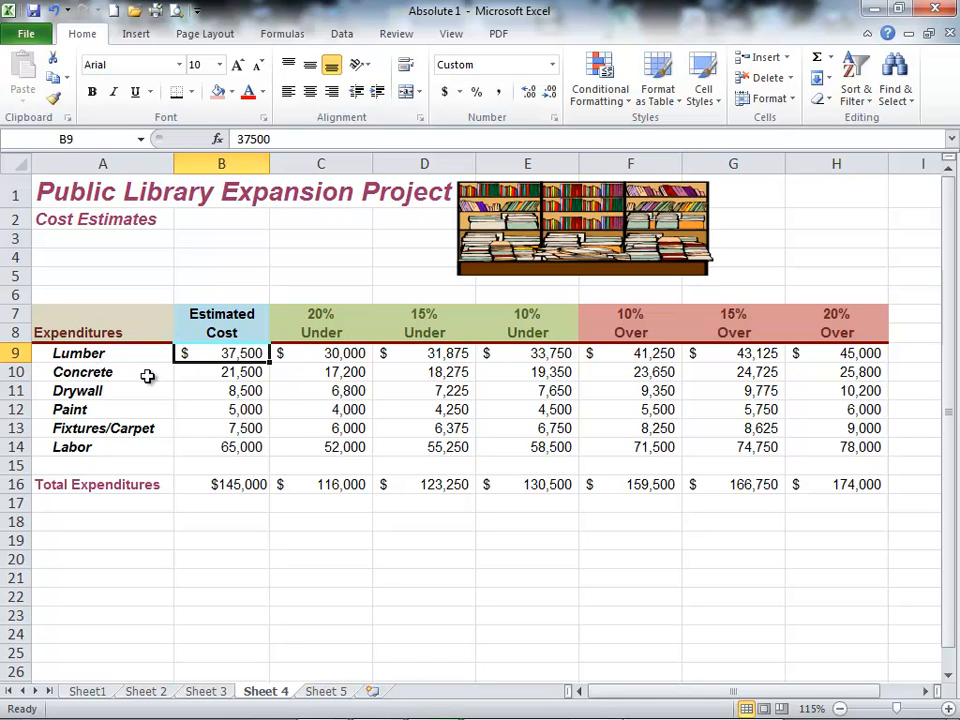
ctrl+click(411, 372)
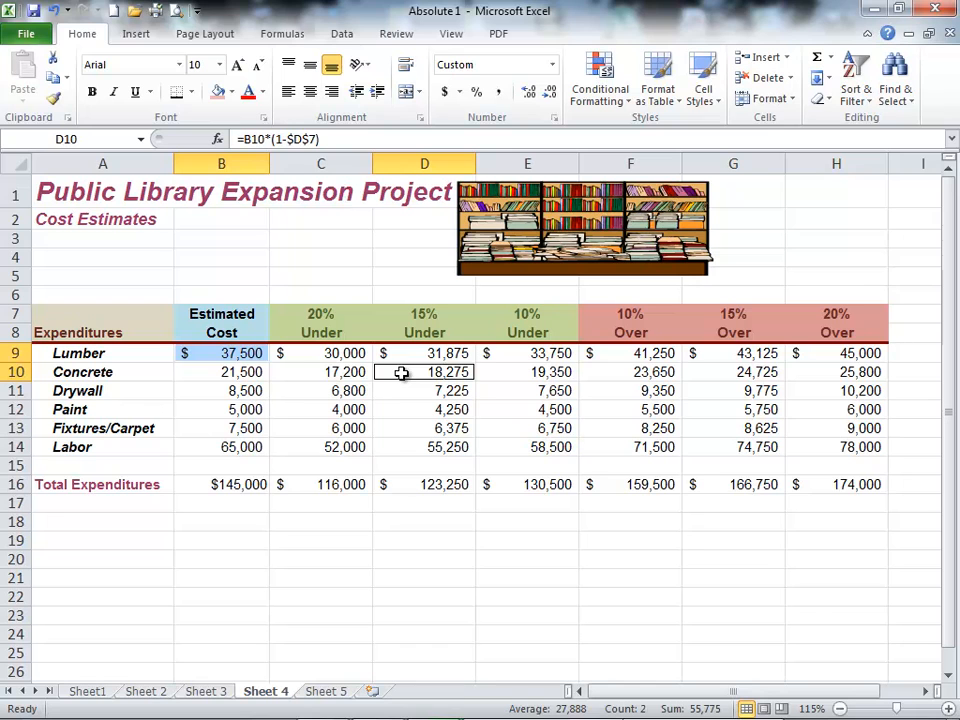
ctrl+click(238, 392)
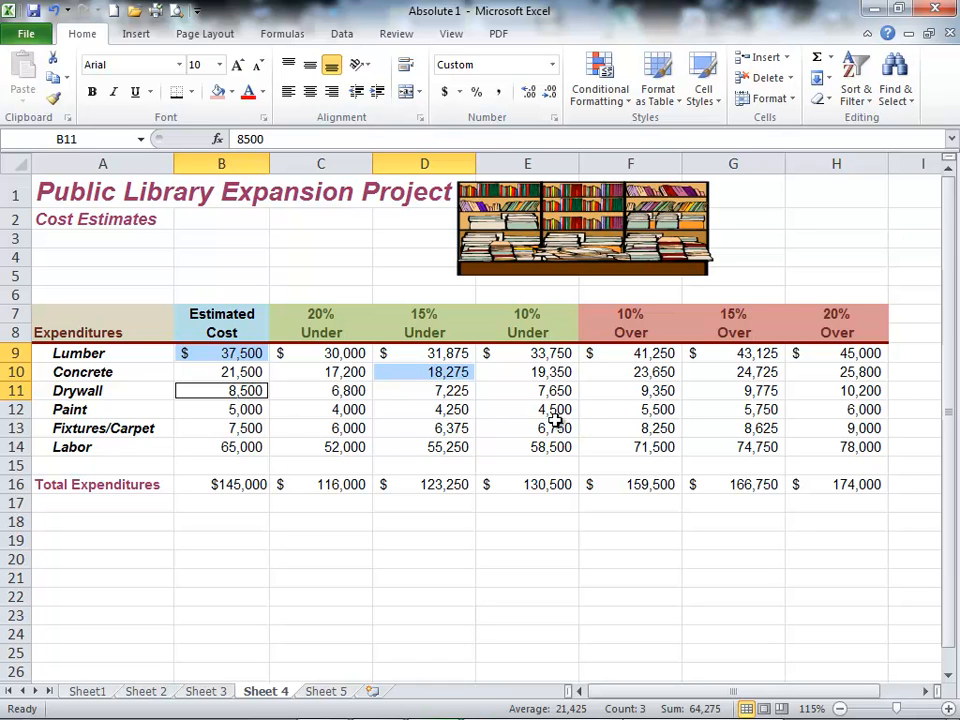
ctrl+click(652, 409)
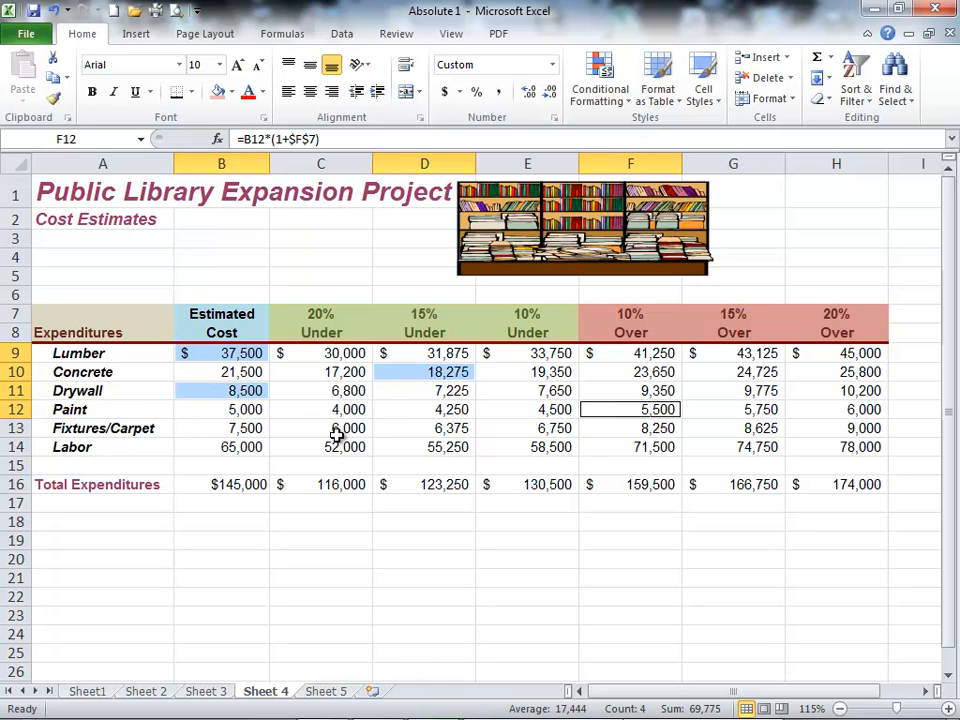
ctrl+click(529, 427)
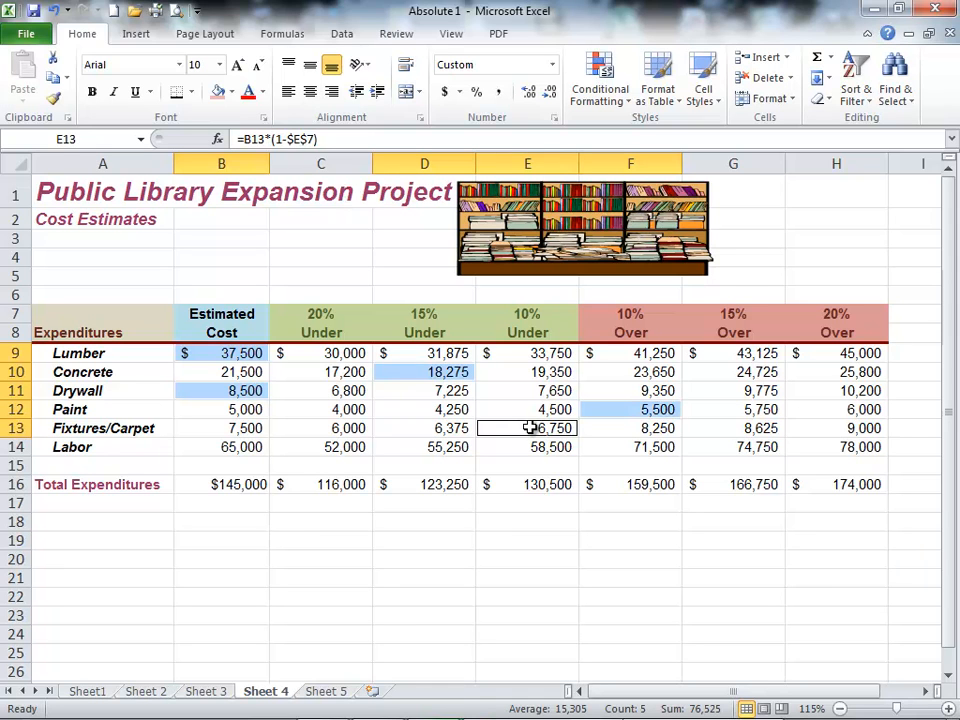
ctrl+click(241, 447)
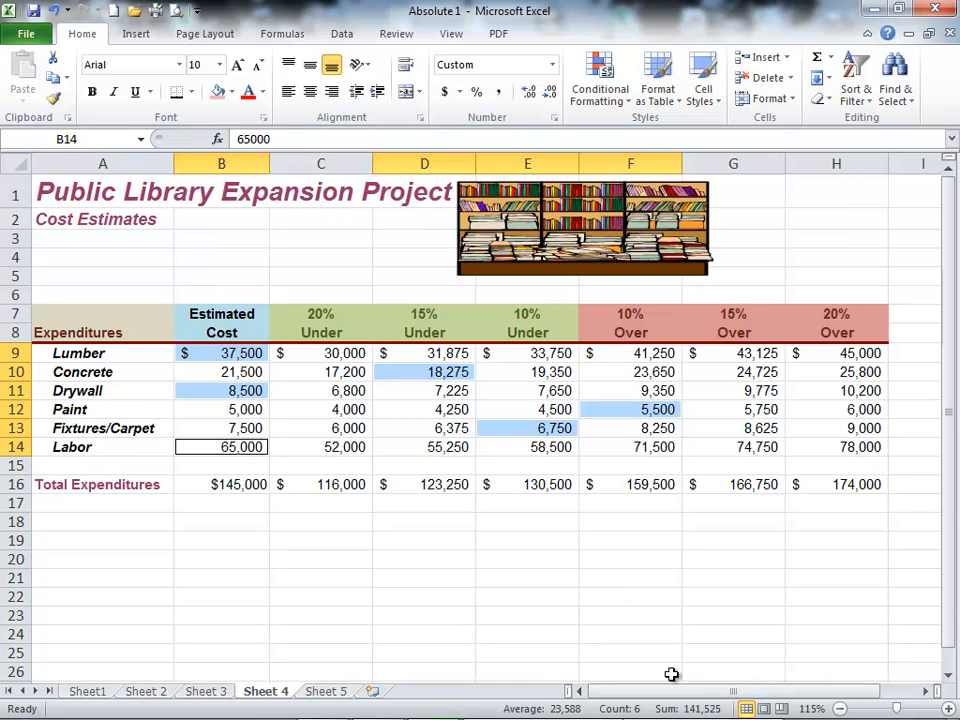
Step: Add the Maximum and Minimum values to the status bar's summary statistics
right_click(595, 711)
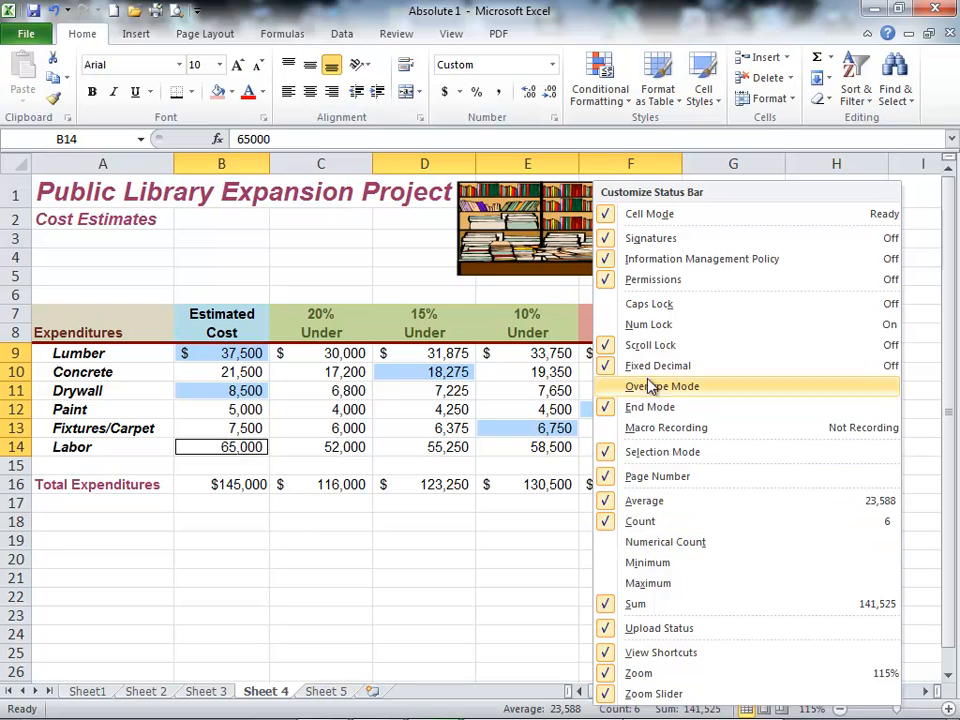
click(646, 588)
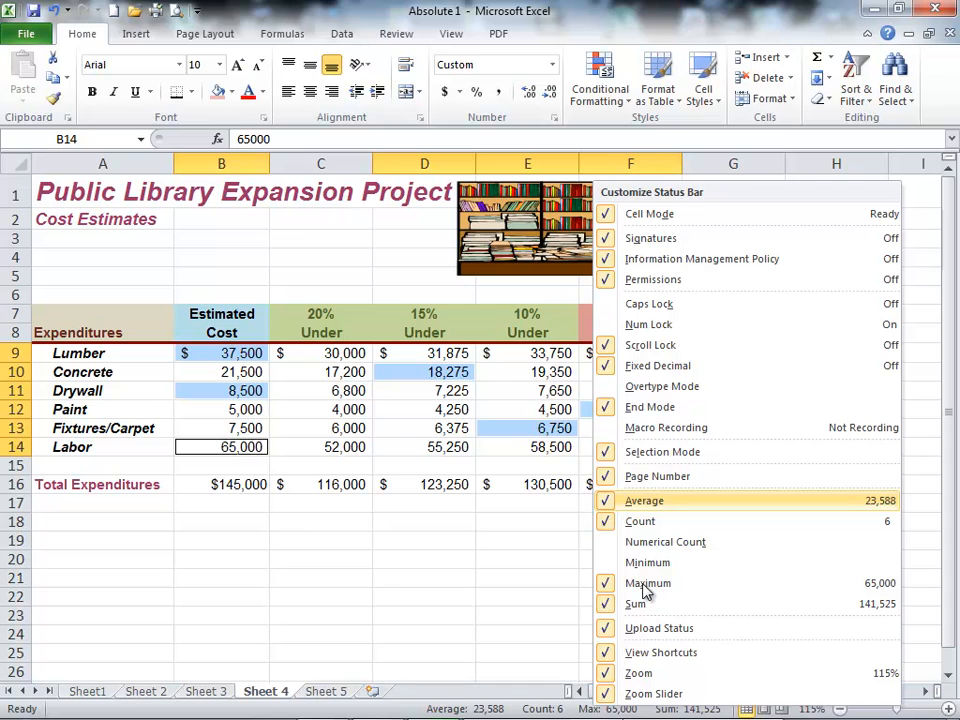
click(596, 563)
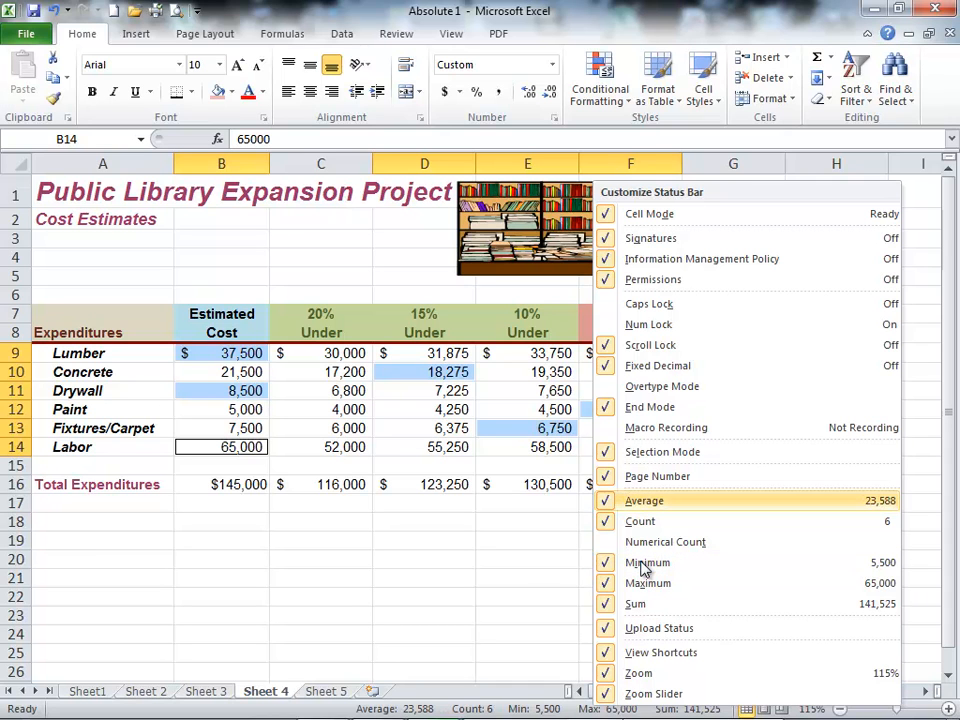
click(514, 574)
mouse_move(455, 700)
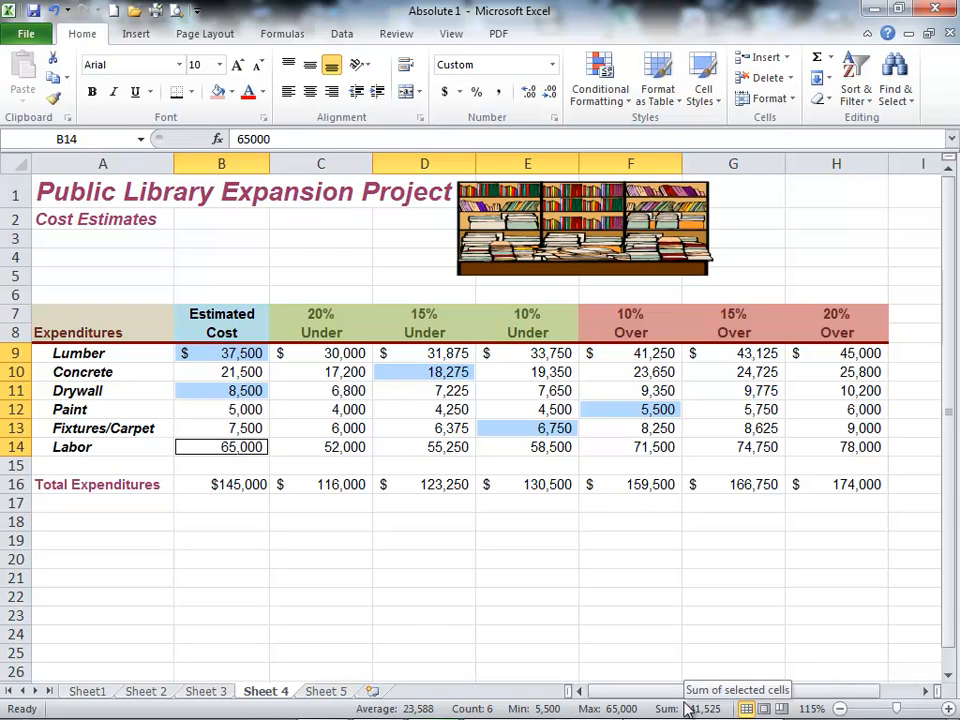
Step: Review the status bar statistics for the nonadjacent cells F9, E10, B11, C12, H13 and D14, and for the range B9:C14
click(203, 256)
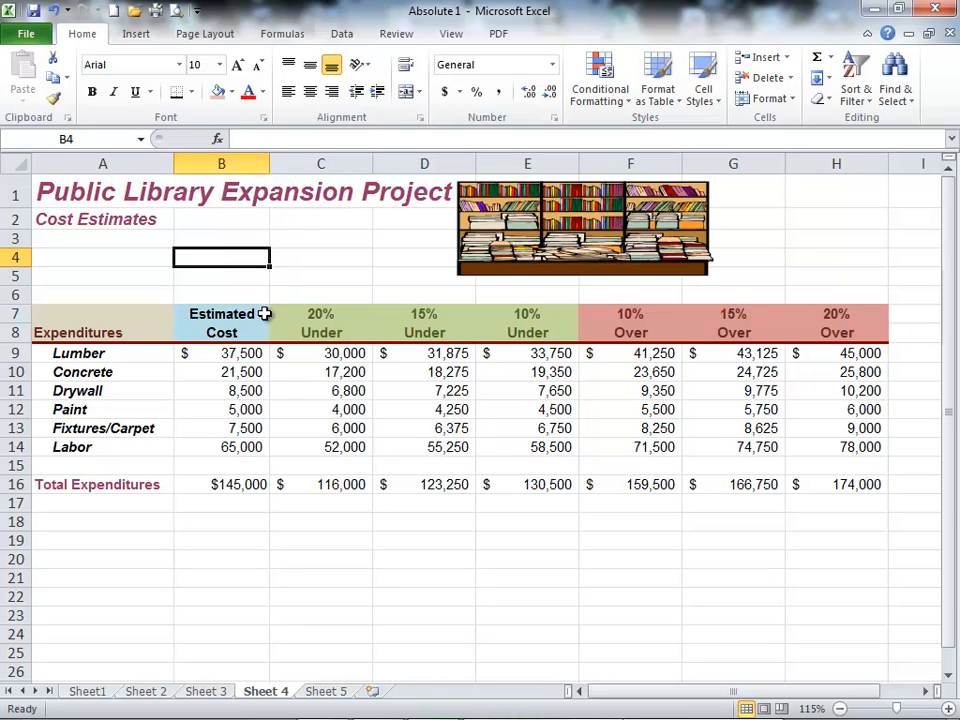
click(634, 354)
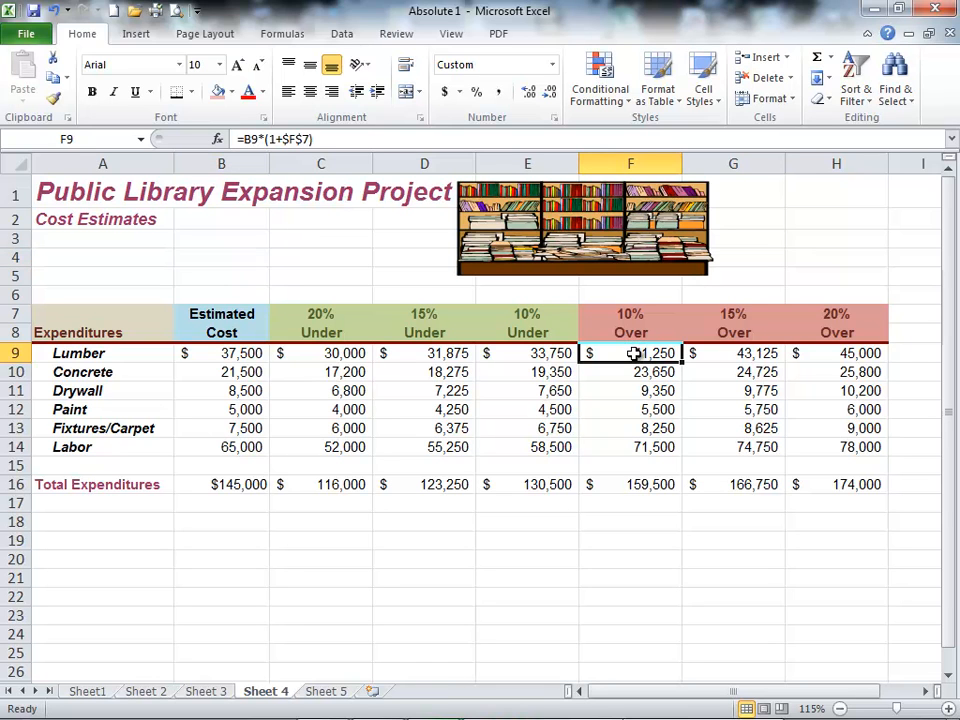
ctrl+click(537, 372)
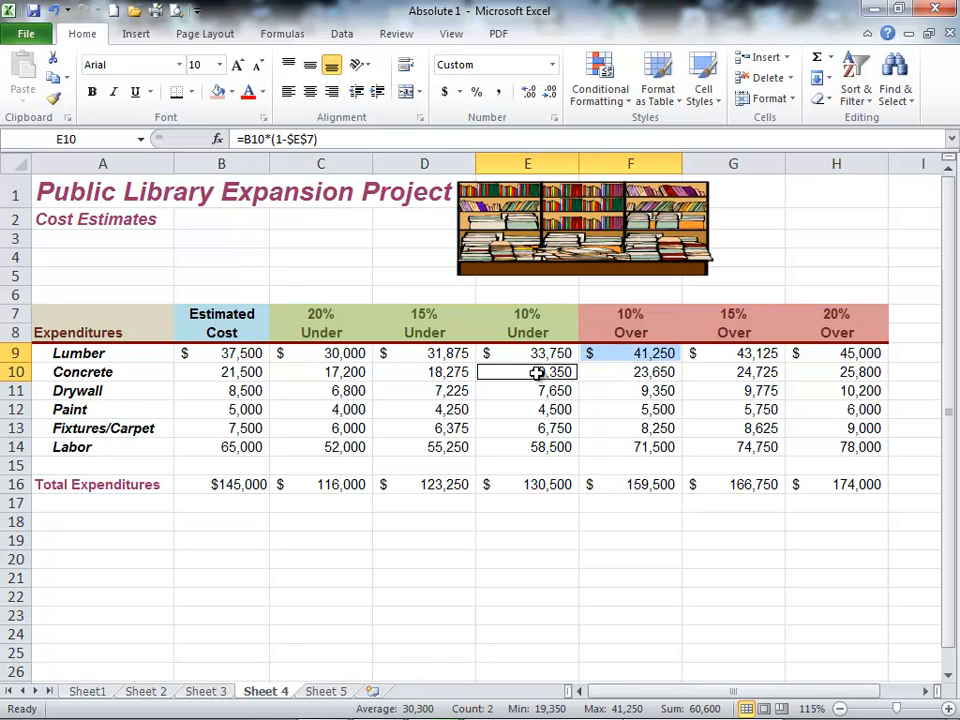
ctrl+click(238, 391)
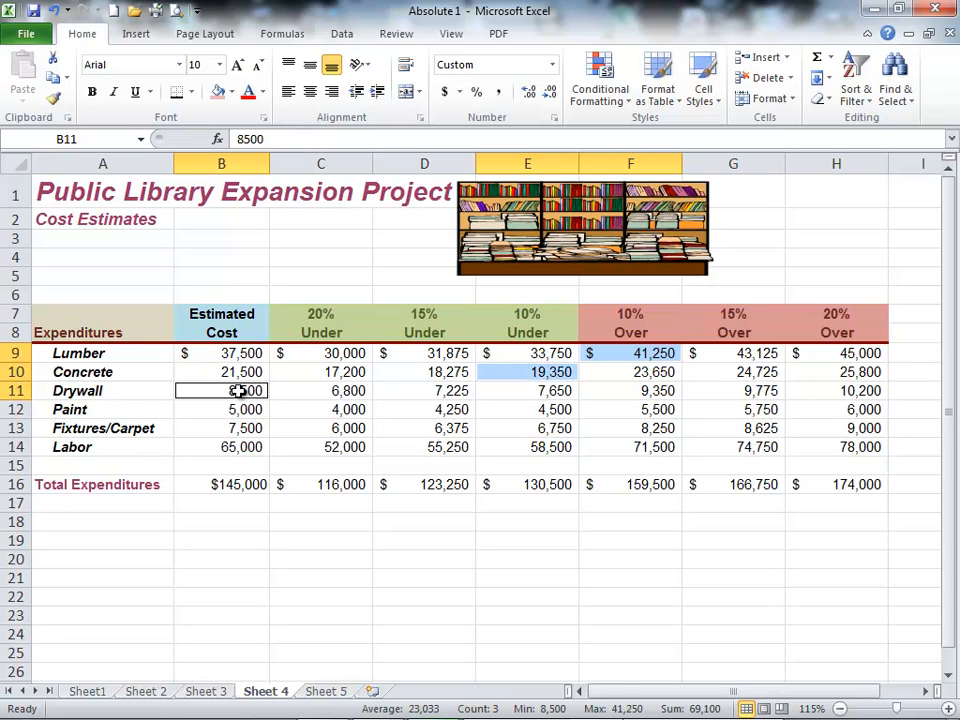
ctrl+click(343, 411)
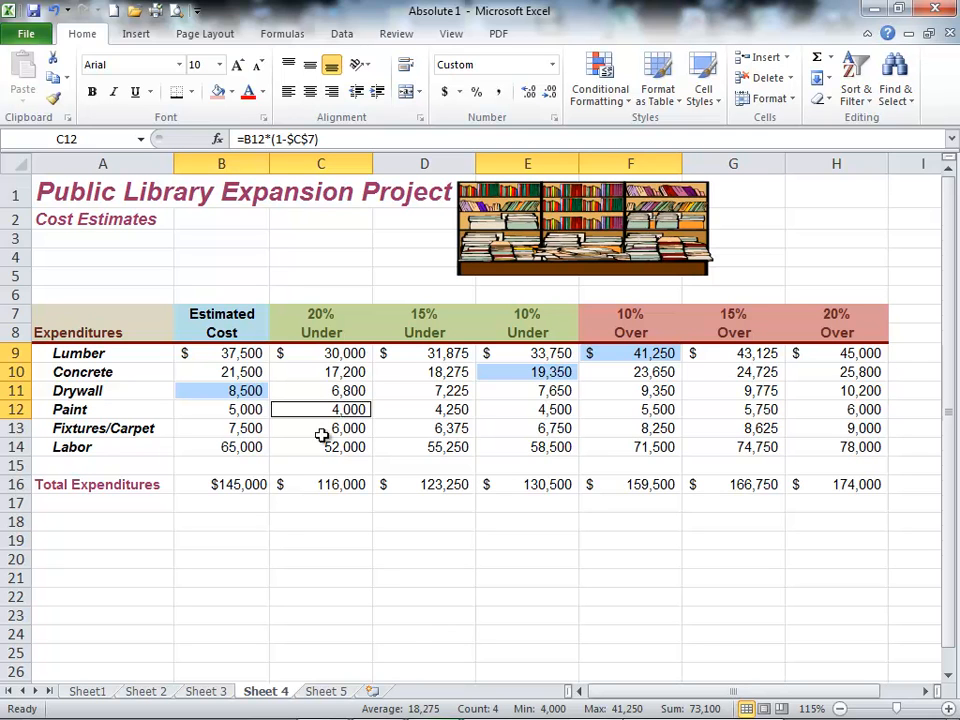
ctrl+click(838, 428)
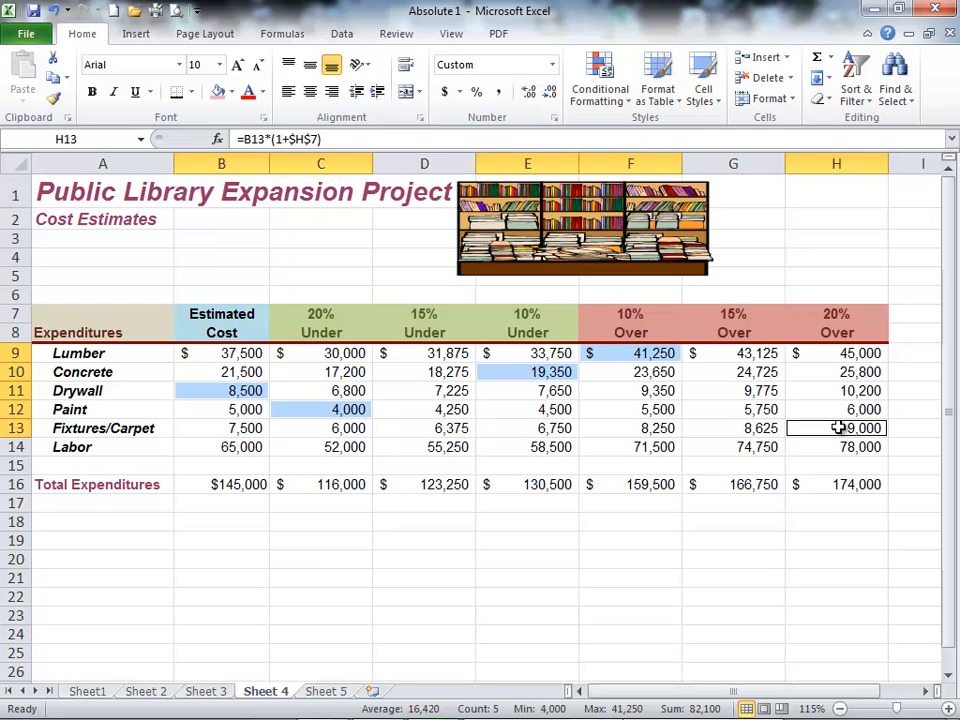
ctrl+click(450, 447)
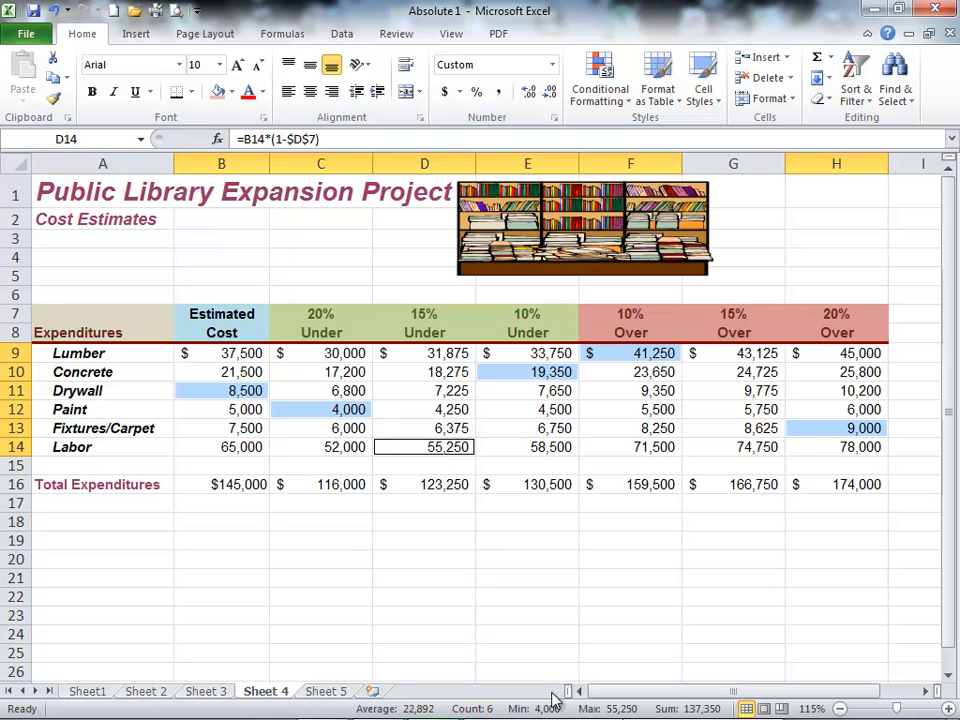
drag(222, 357, 347, 441)
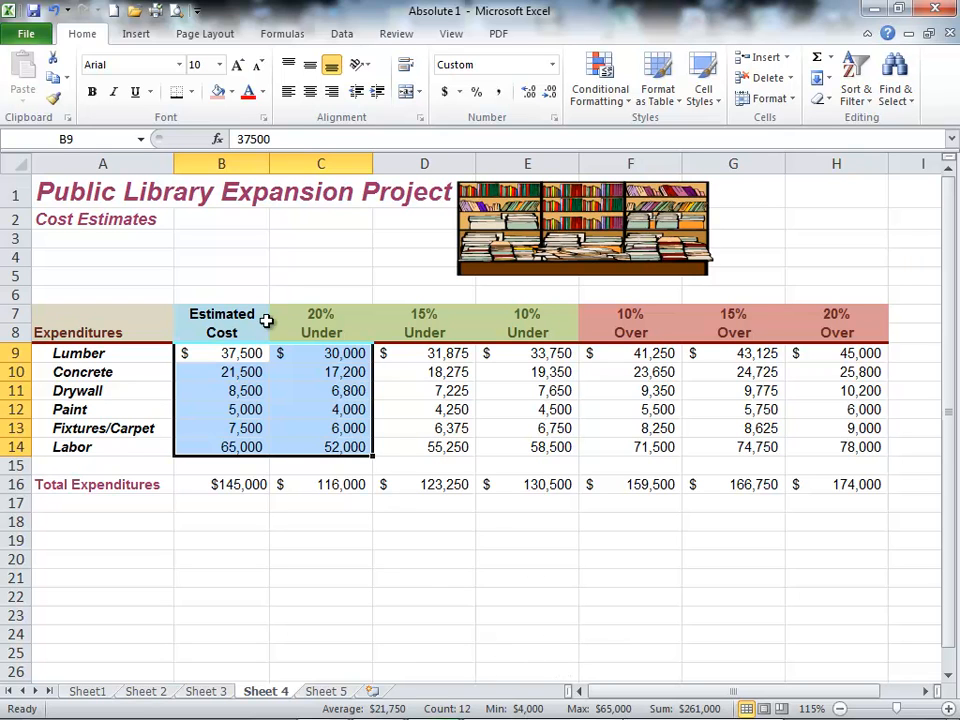
click(74, 192)
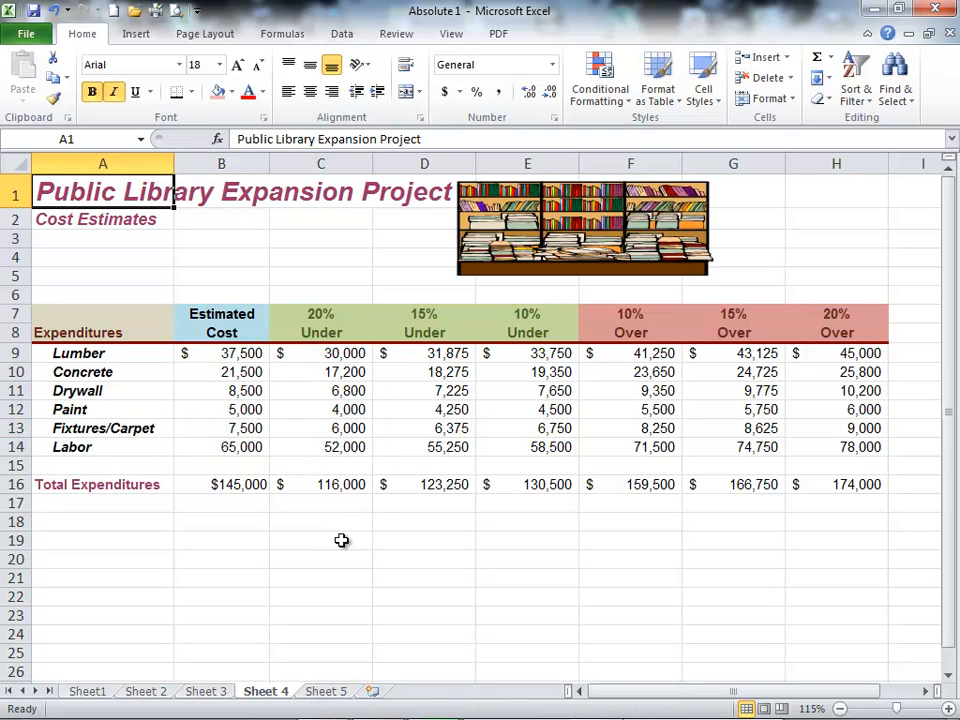
Step: Open Sheet 5 and examine the Vac. Time Accum. row label and its first empty cell, B7
click(328, 692)
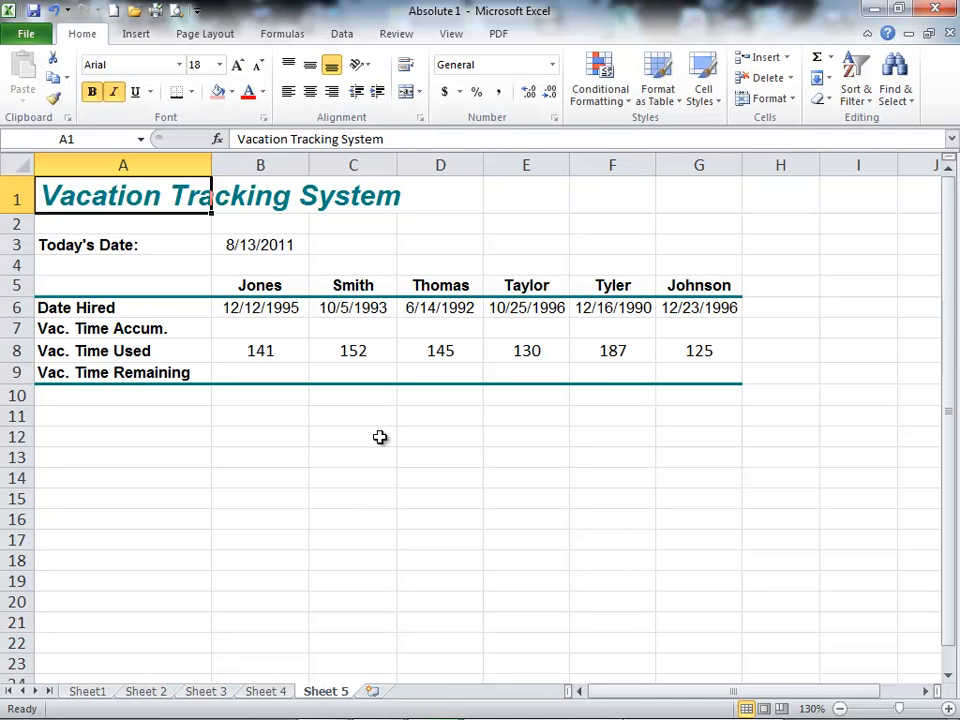
click(161, 327)
click(262, 328)
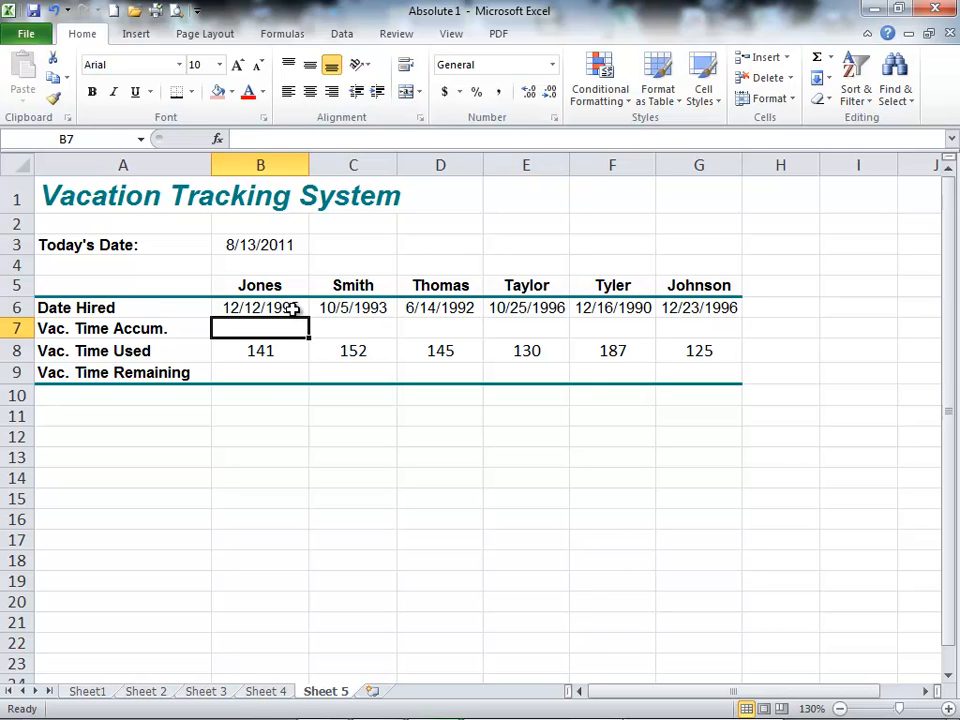
Step: Enter the date 8/12/2011 in B12 and apply the comma style to show its serial number
click(259, 436)
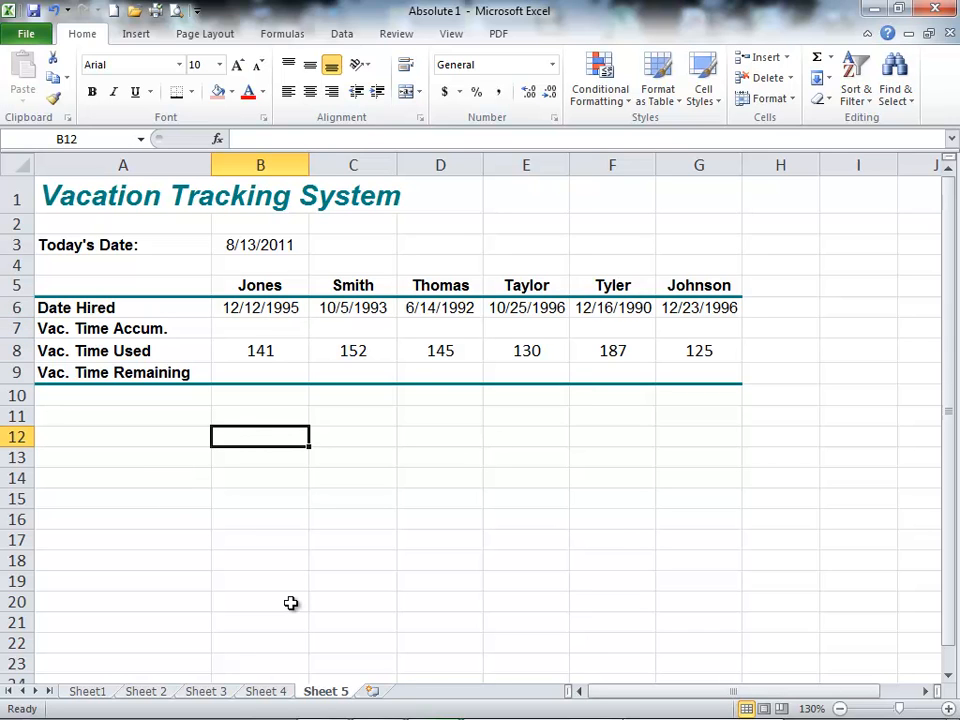
text(8/12)
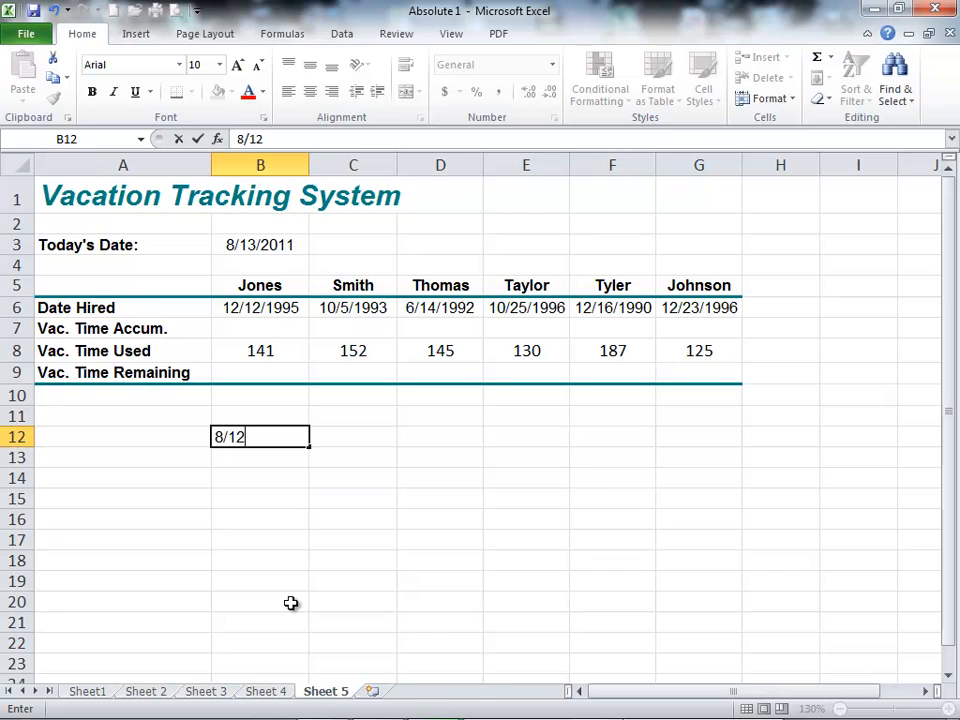
text(/2011)
key(Return)
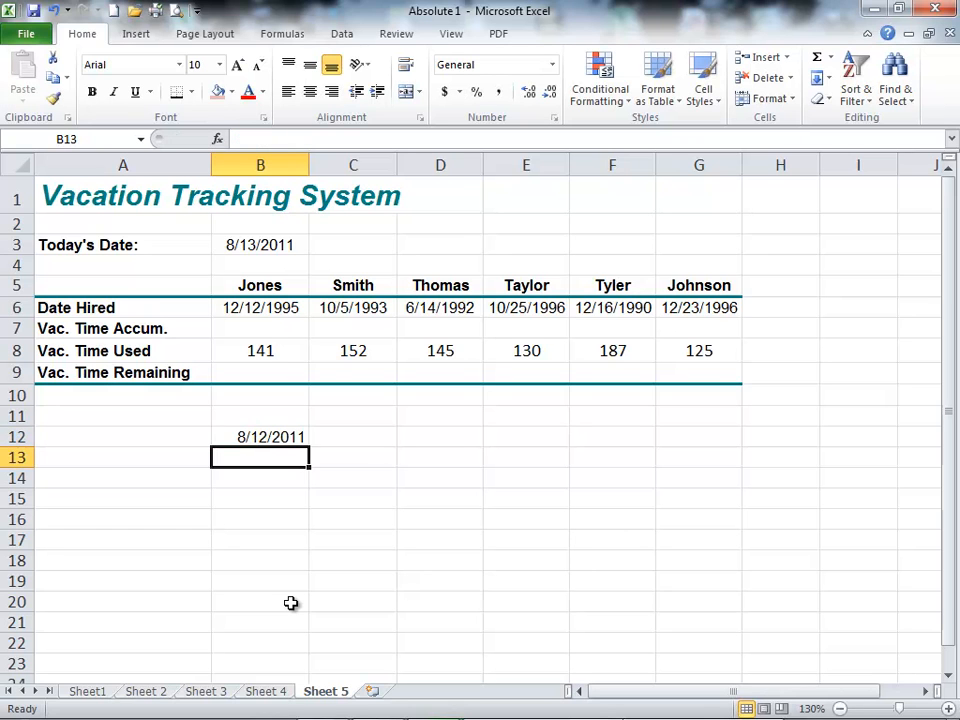
key(Up)
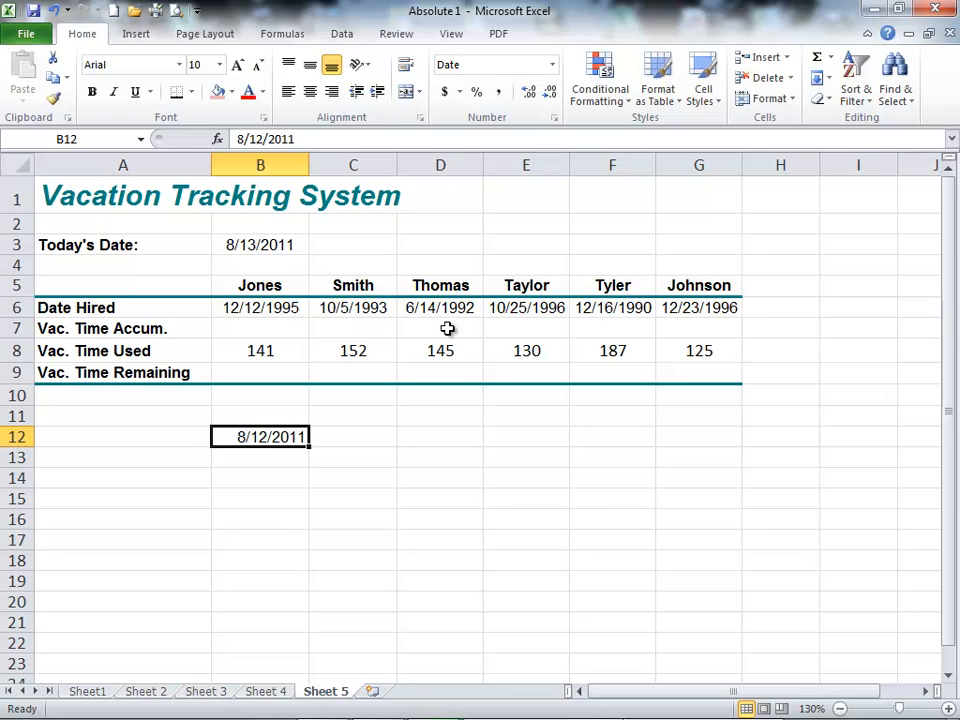
click(498, 95)
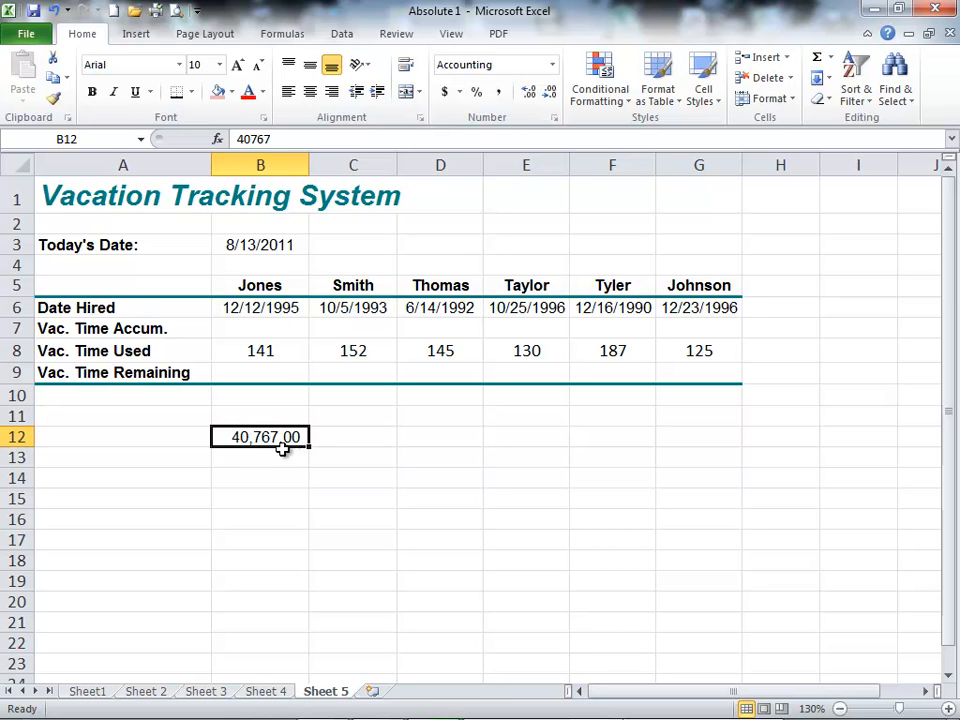
Step: Replace the content of B12 with the date 8/13/2011 and apply the comma style to show its serial number
key(Delete)
key(Up)
key(Down)
text(8/)
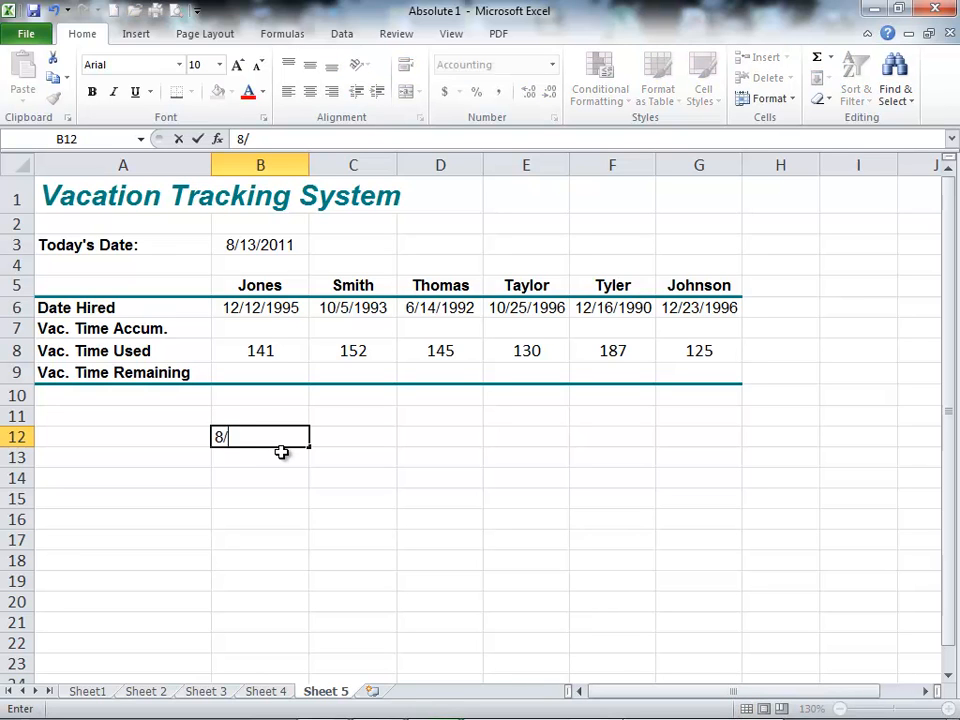
text(13/2011)
key(Return)
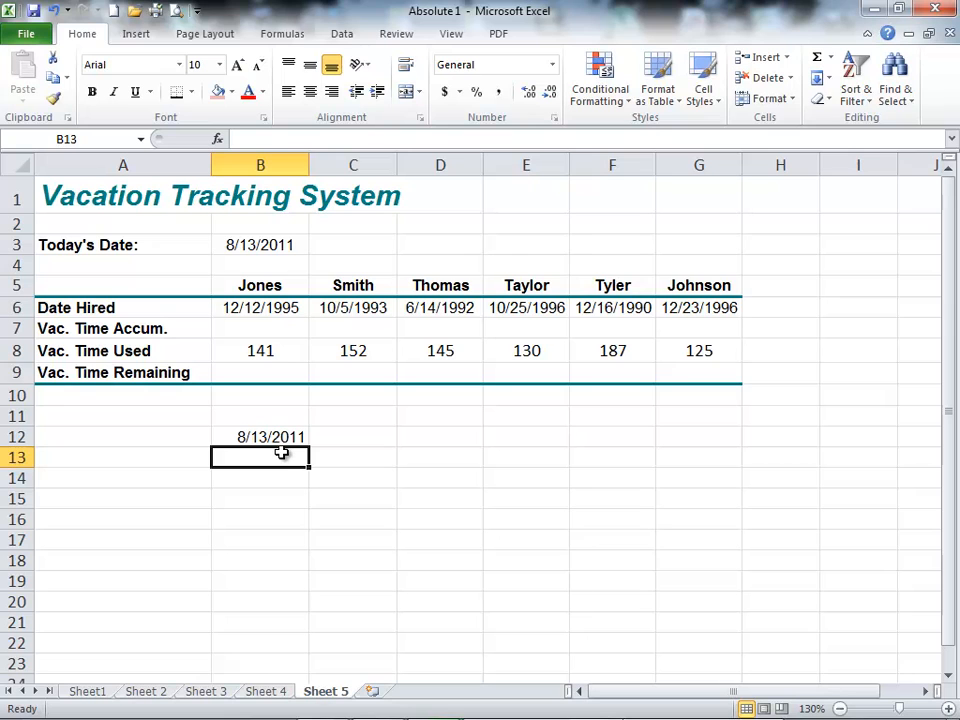
click(268, 434)
click(497, 92)
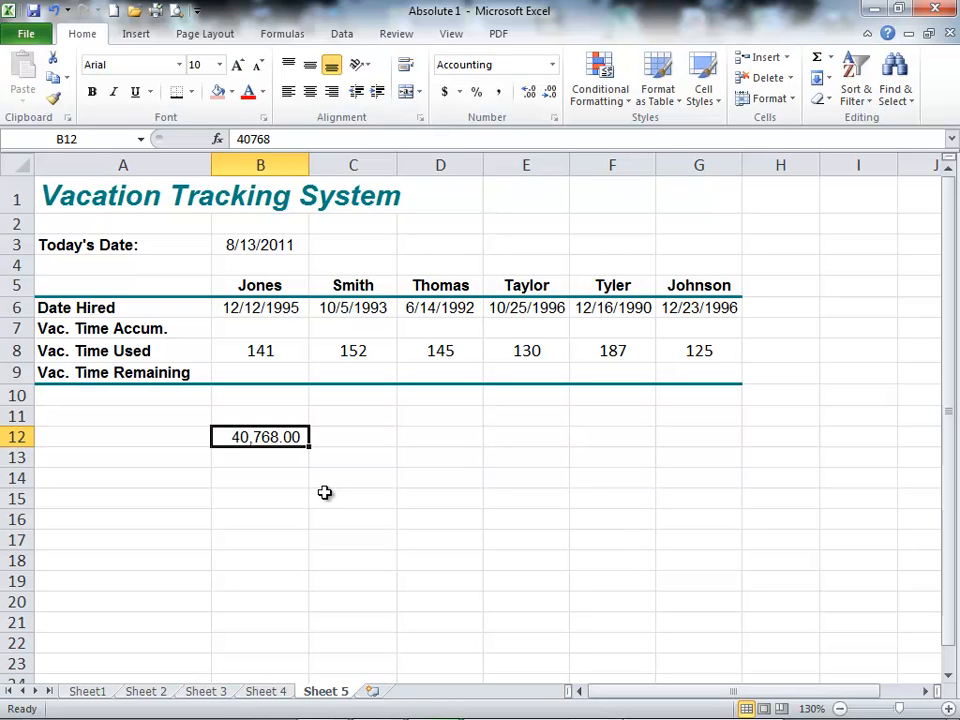
Step: Enter the date 1/1/1900 in D12 and apply the comma style to show its serial number
key(Right)
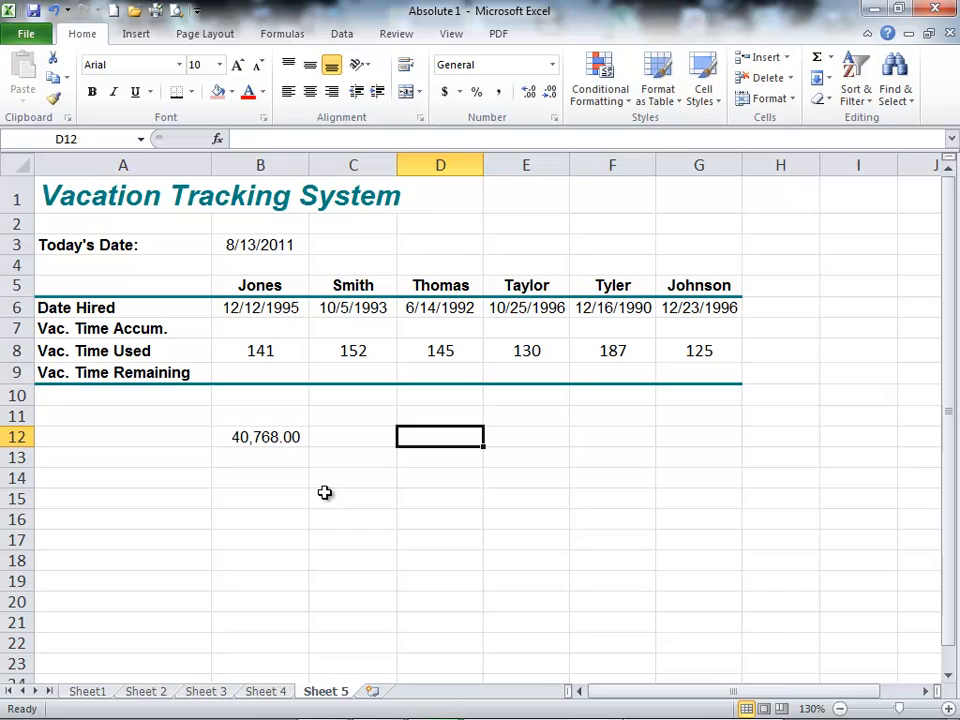
text(1/)
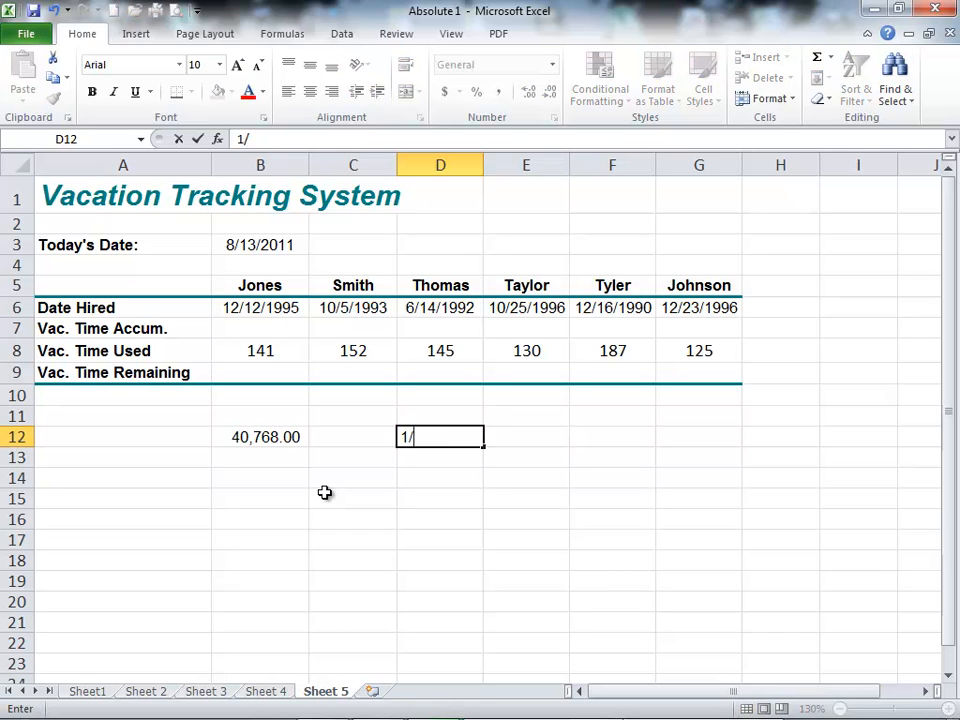
text(1/1900)
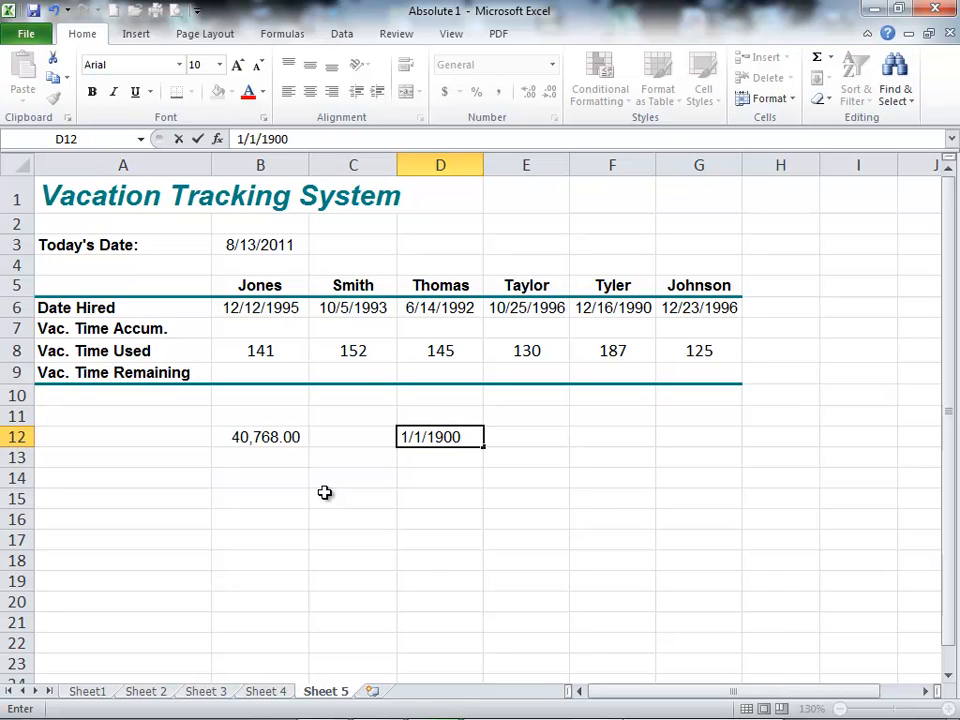
key(Return)
key(Up)
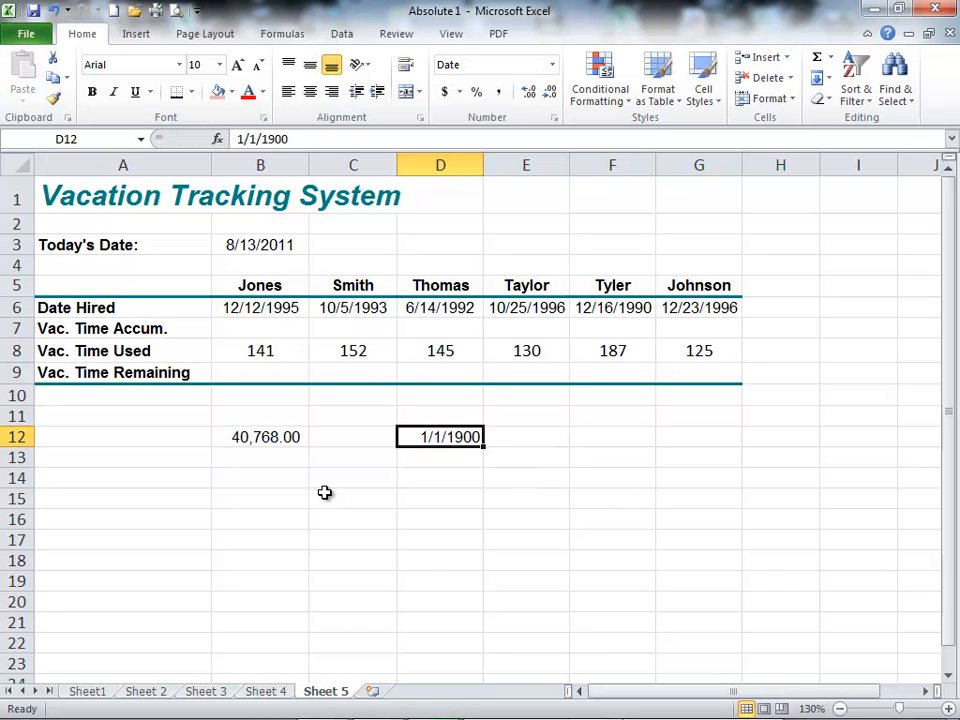
click(498, 92)
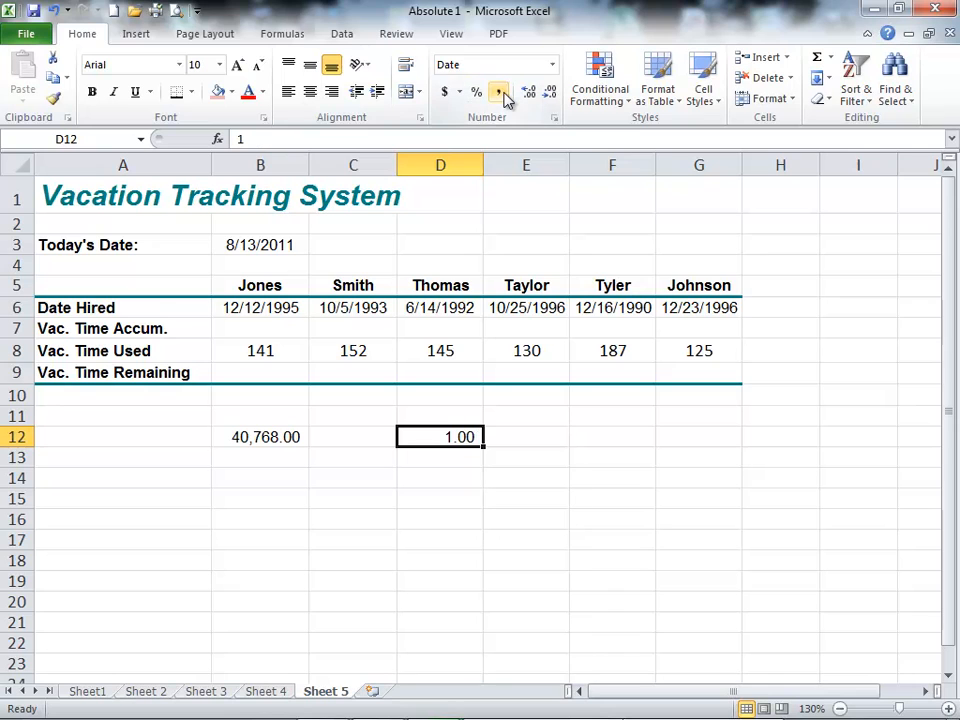
Step: Remove the decimals from D12, and enter the date 7/13/1965 in D14 with the comma style to show its serial number
click(551, 95)
click(551, 95)
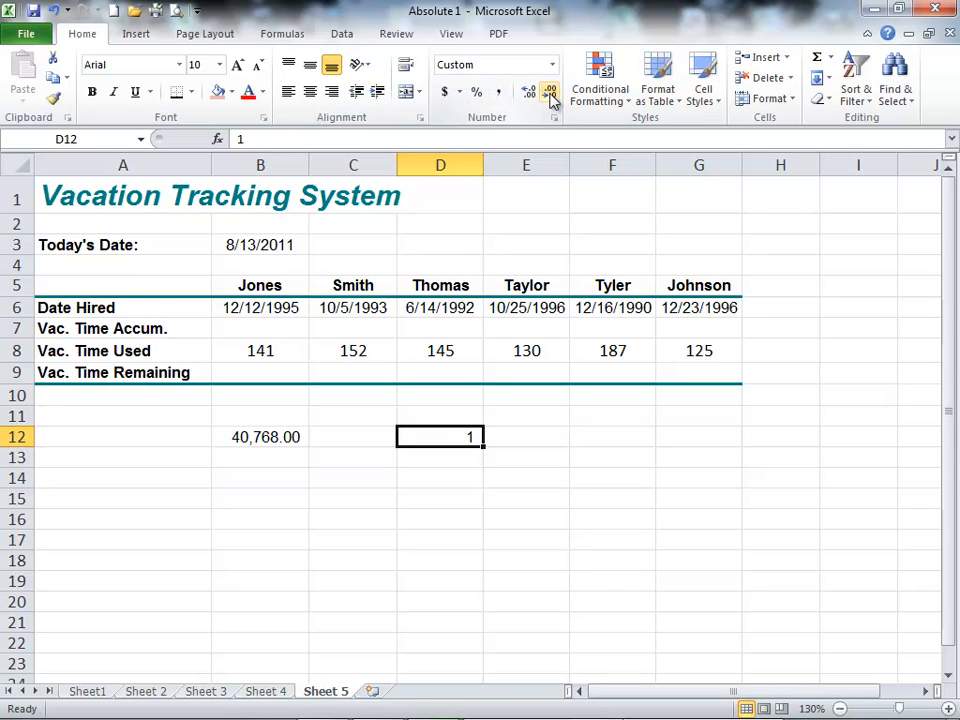
click(448, 470)
click(447, 474)
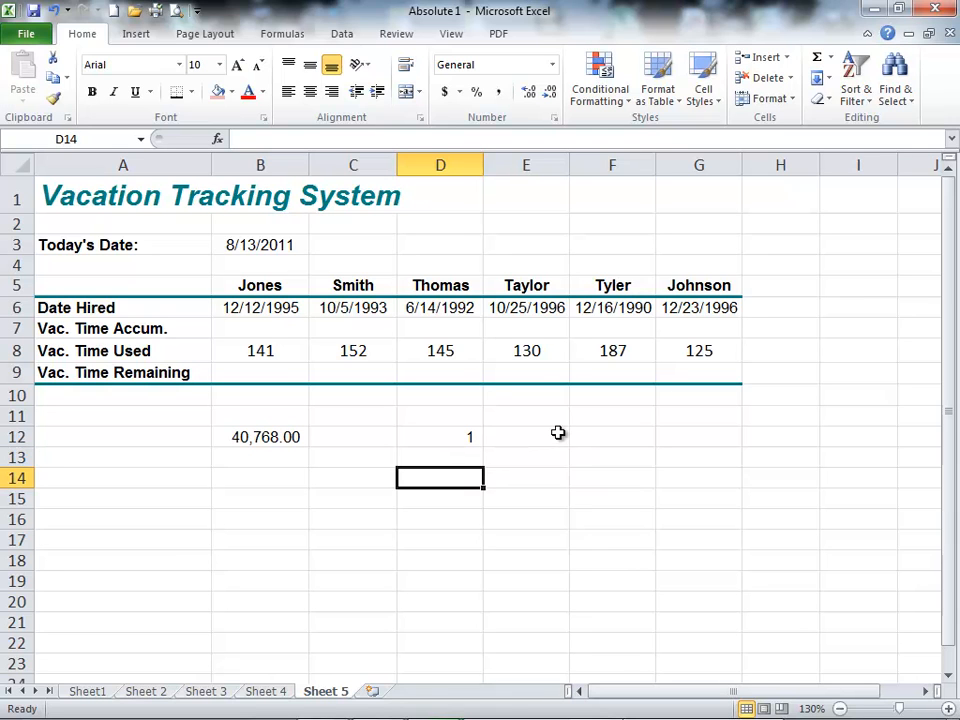
text(7/)
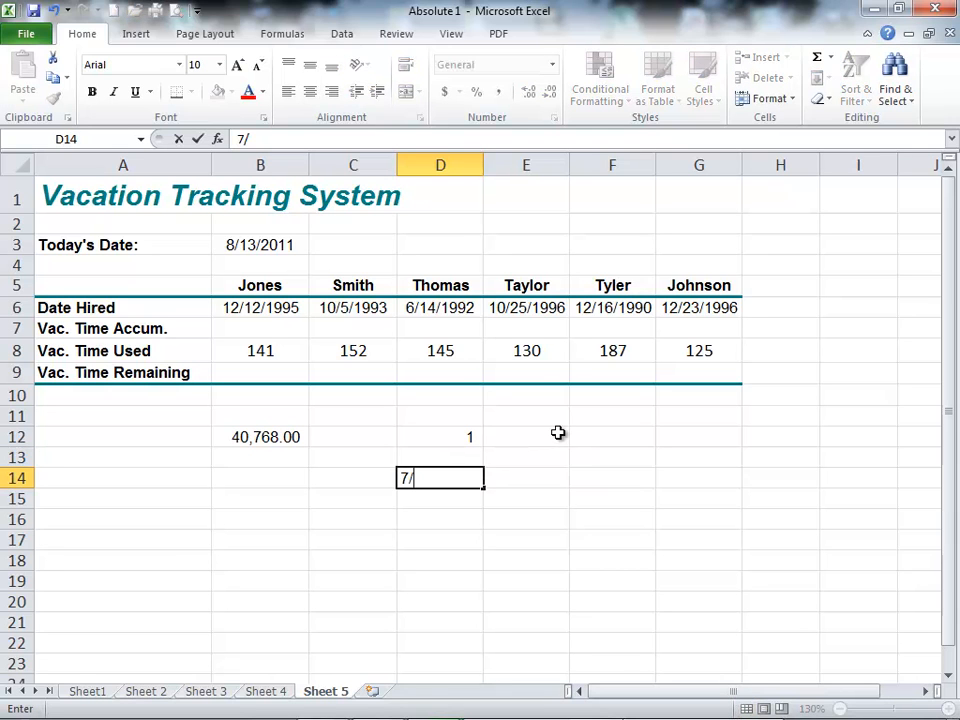
text(13/1965)
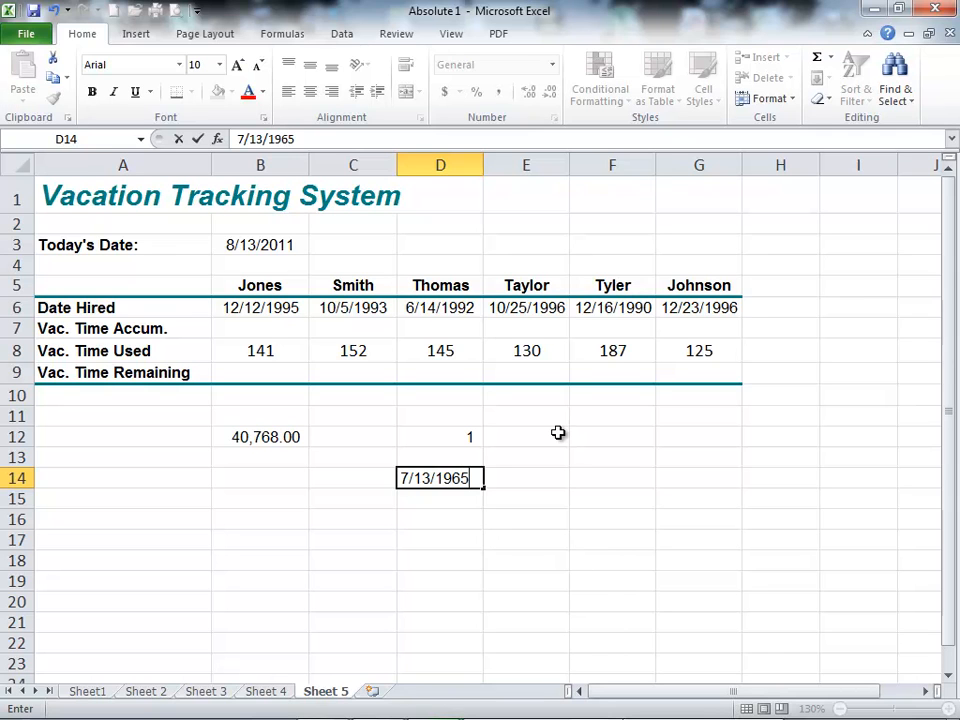
key(Return)
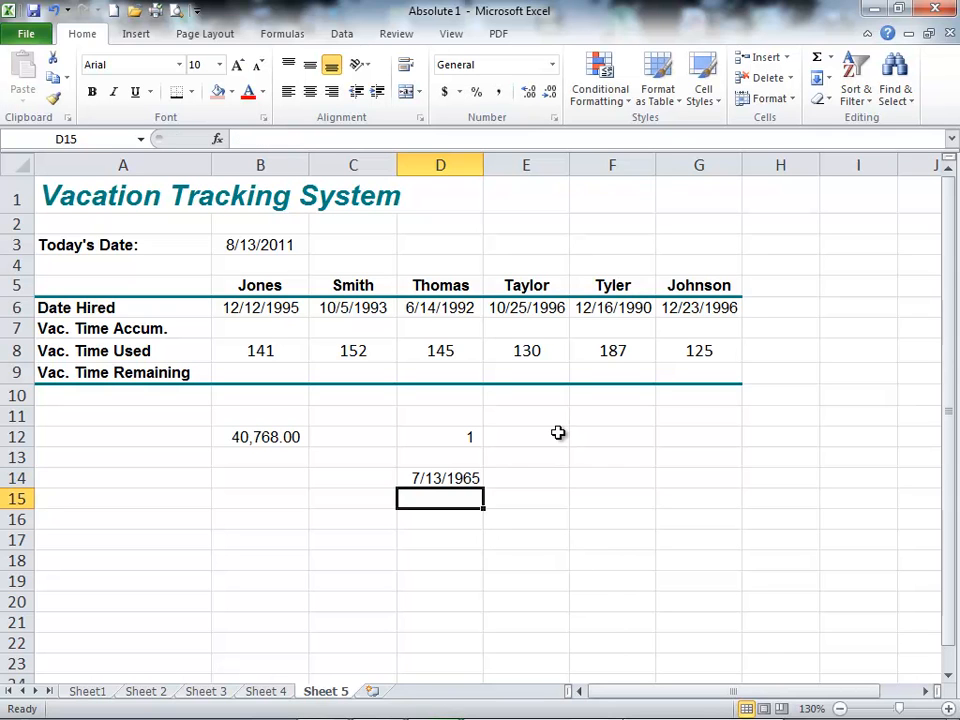
click(462, 478)
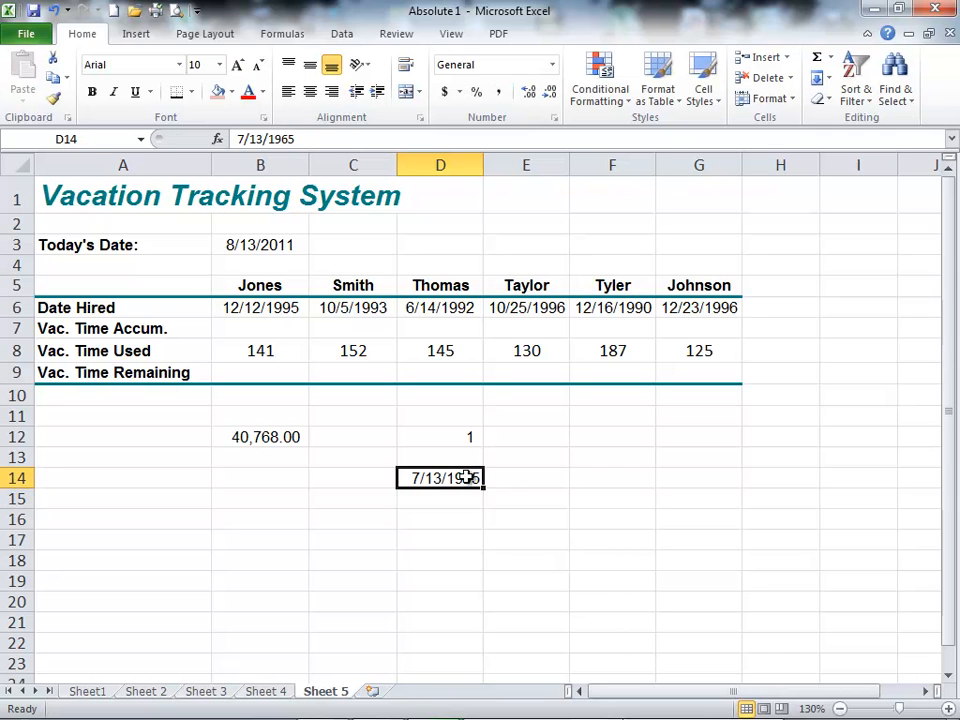
click(498, 92)
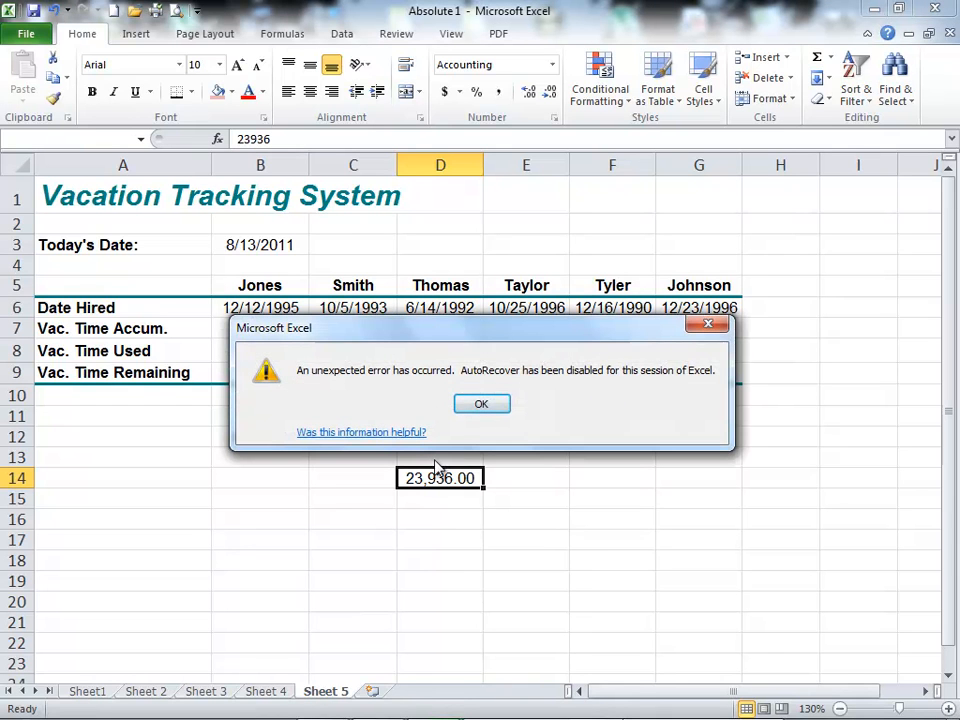
click(488, 401)
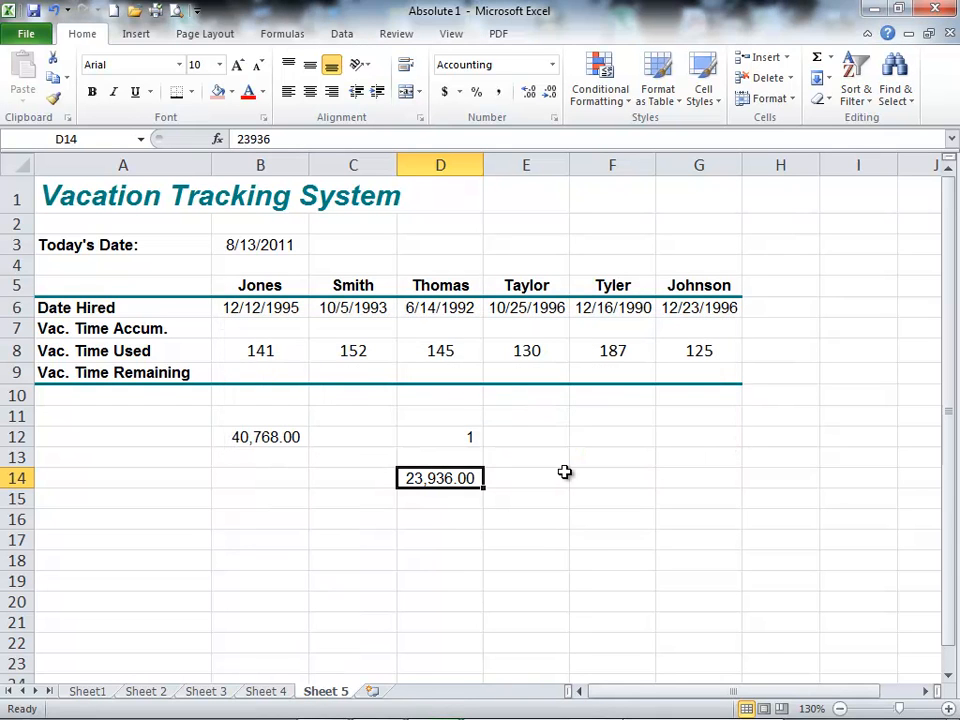
Step: Clear the sample serial numbers from cells B12, D14 and D12
click(437, 457)
click(275, 436)
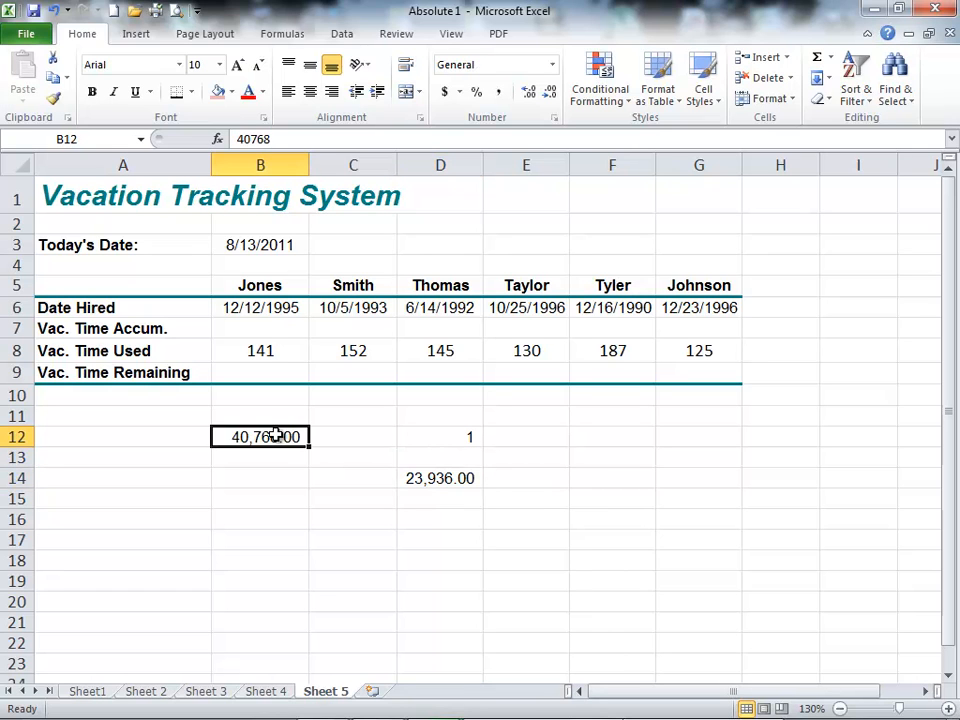
key(Delete)
click(414, 479)
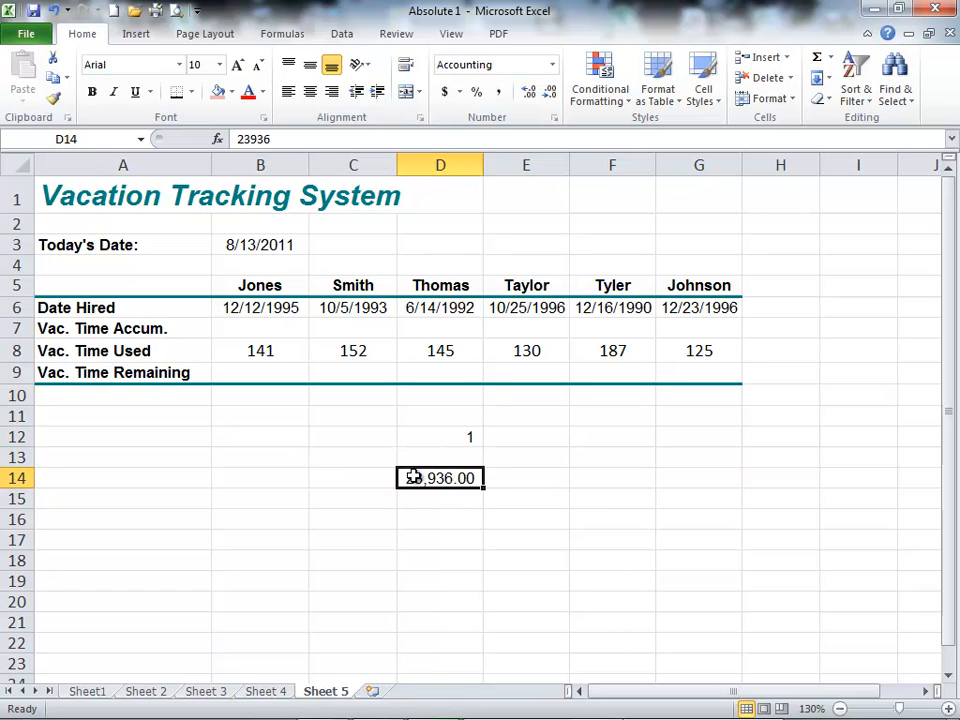
key(Delete)
click(459, 437)
key(Delete)
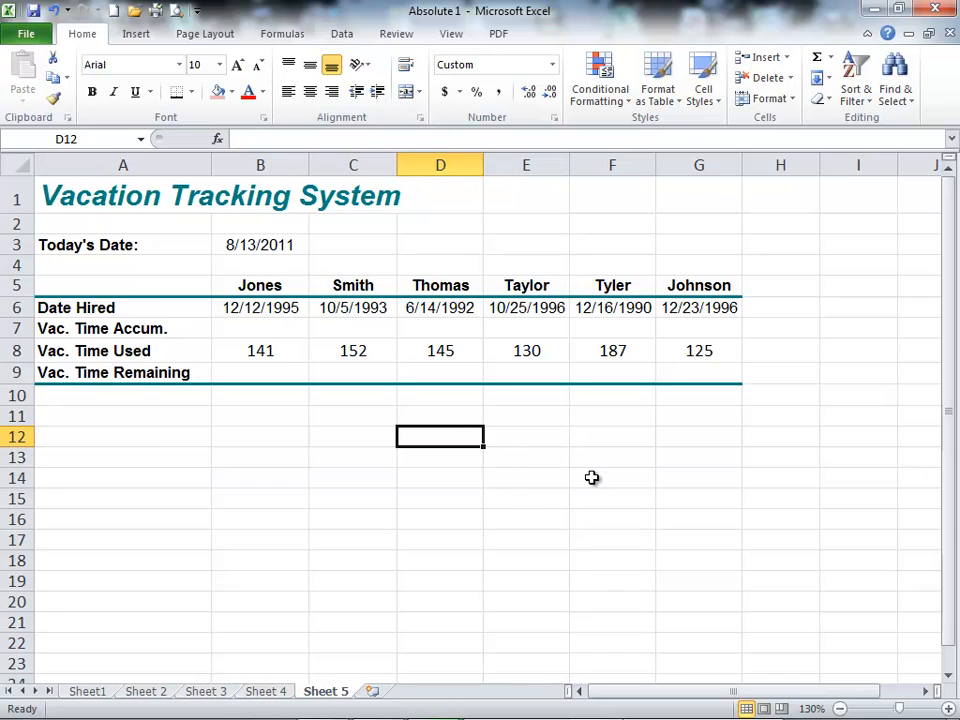
click(230, 437)
click(200, 437)
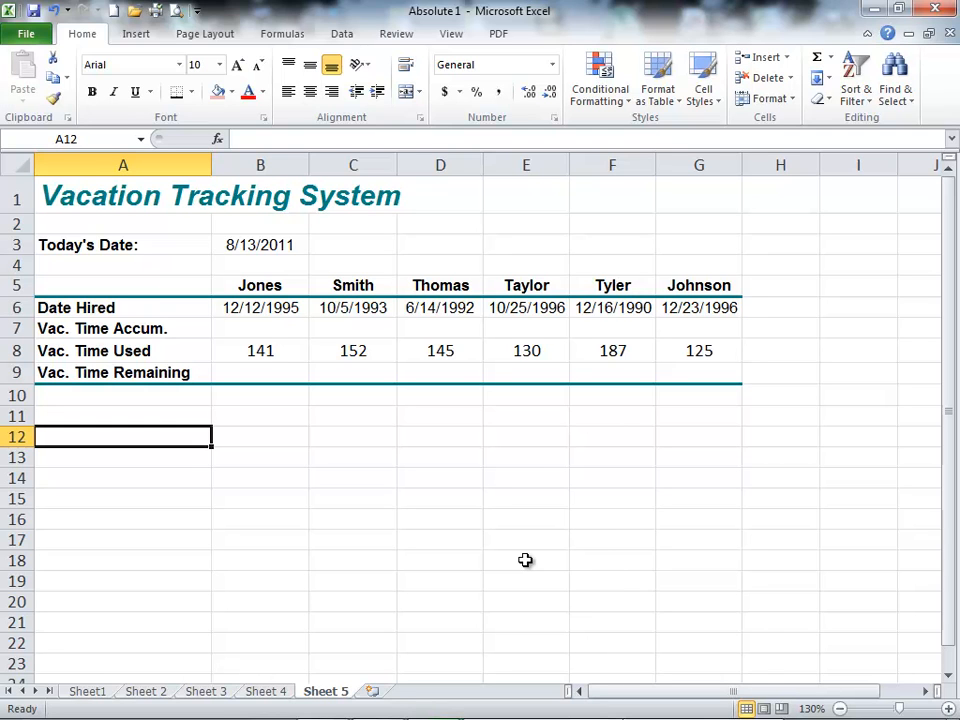
Step: Enter the date 8/13/2011 in cell E14
click(518, 477)
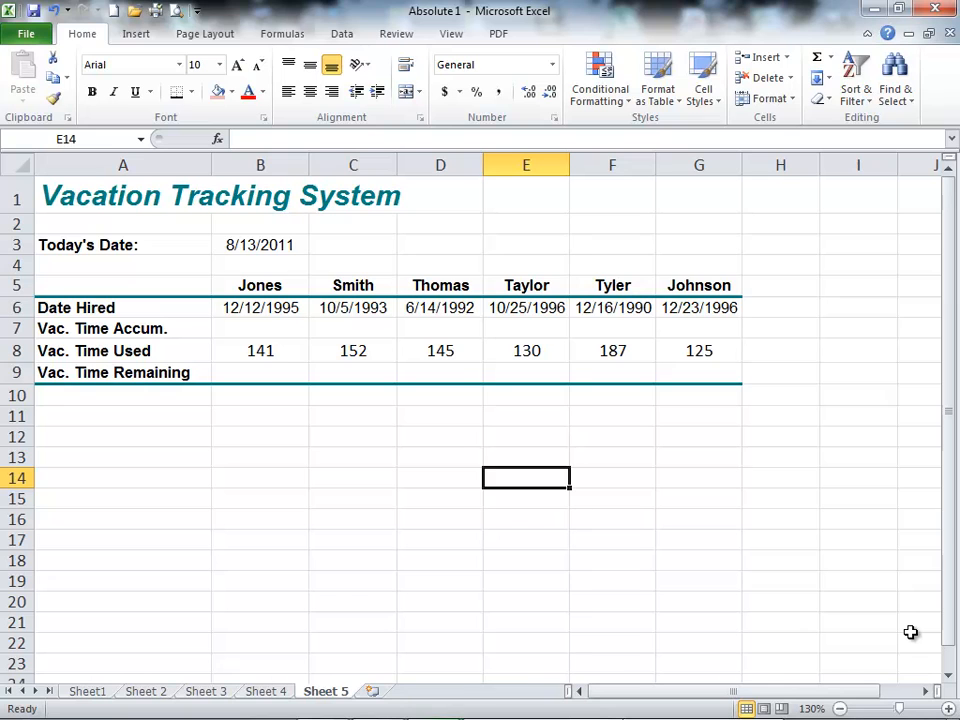
text(1/15/)
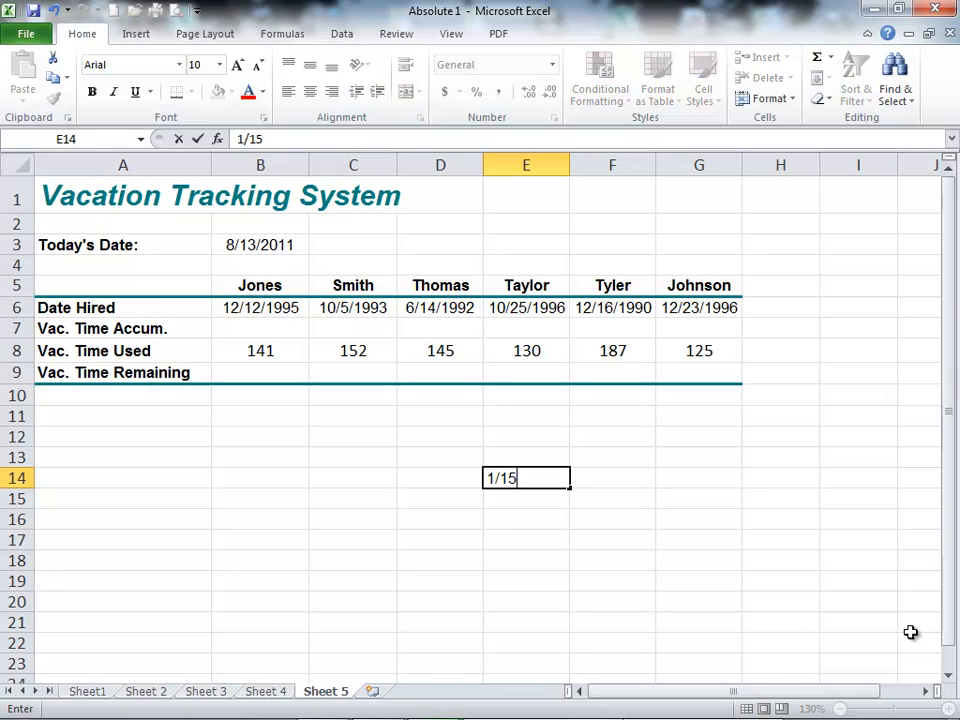
key(BackSpace)
key(BackSpace)
key(BackSpace)
key(BackSpace)
key(BackSpace)
text(8)
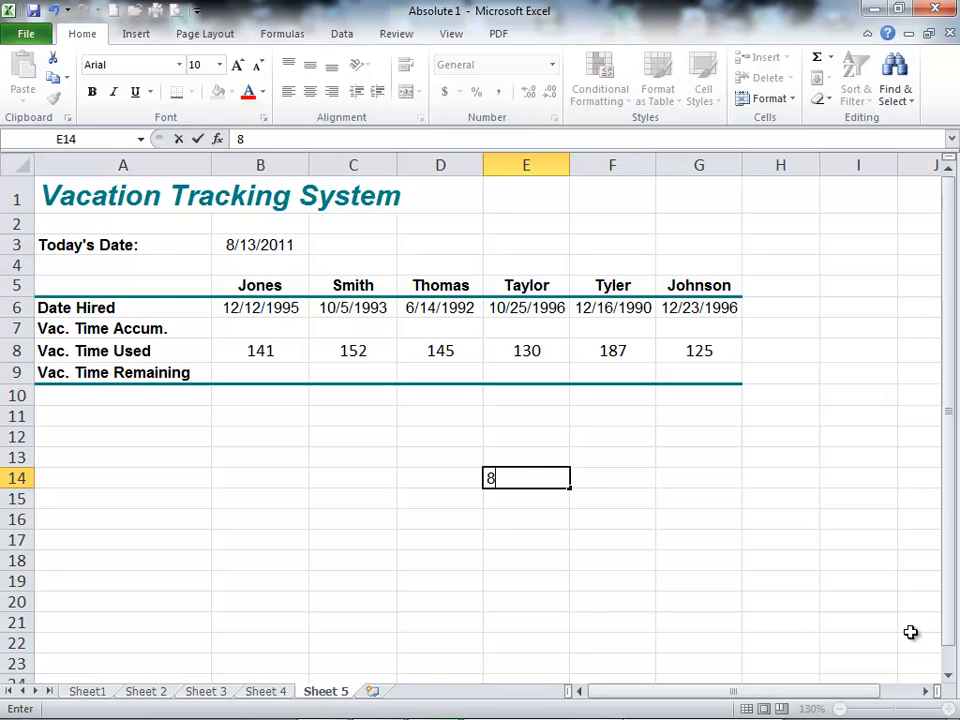
text(/13/2011)
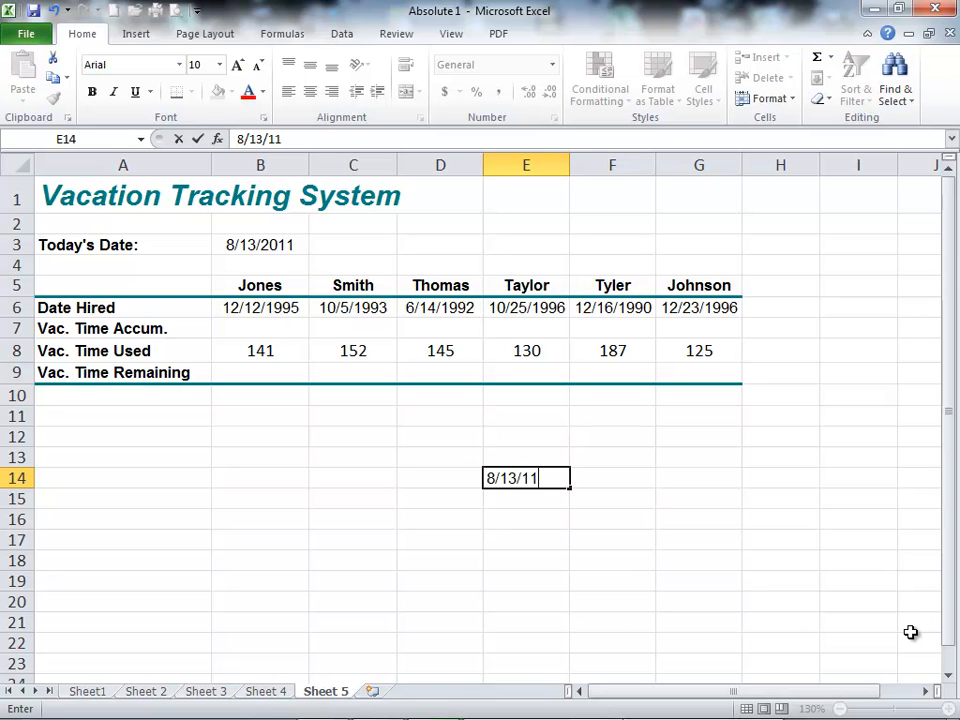
key(Return)
Step: Enter the labels Today, Moon Landing, Days and Years in D14:D17 and widen column D to fit them
key(Up)
key(Left)
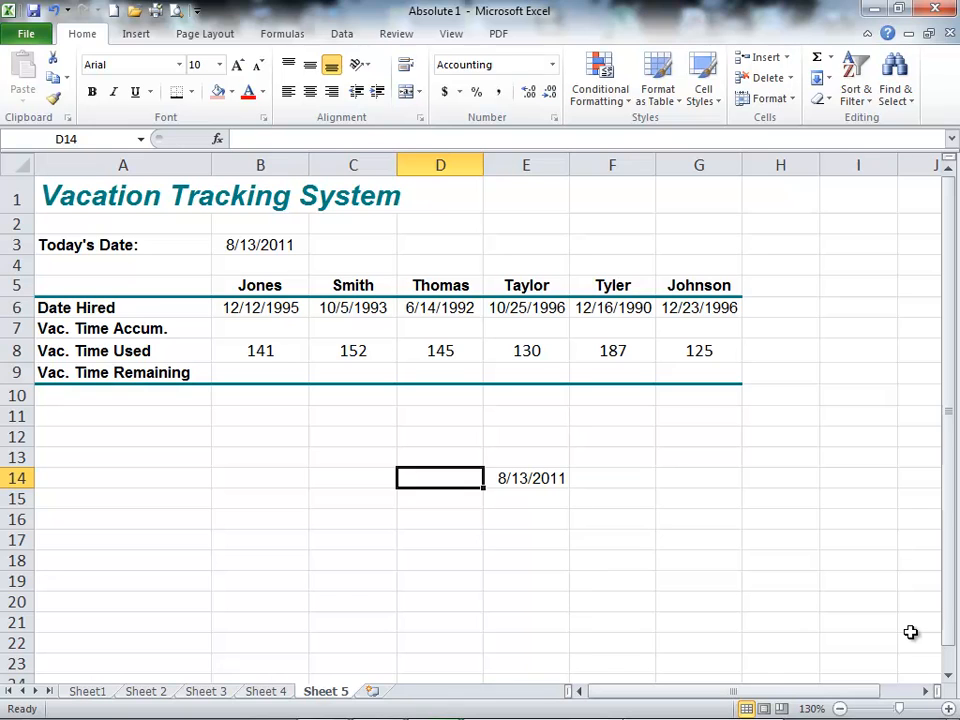
text(Today)
key(Return)
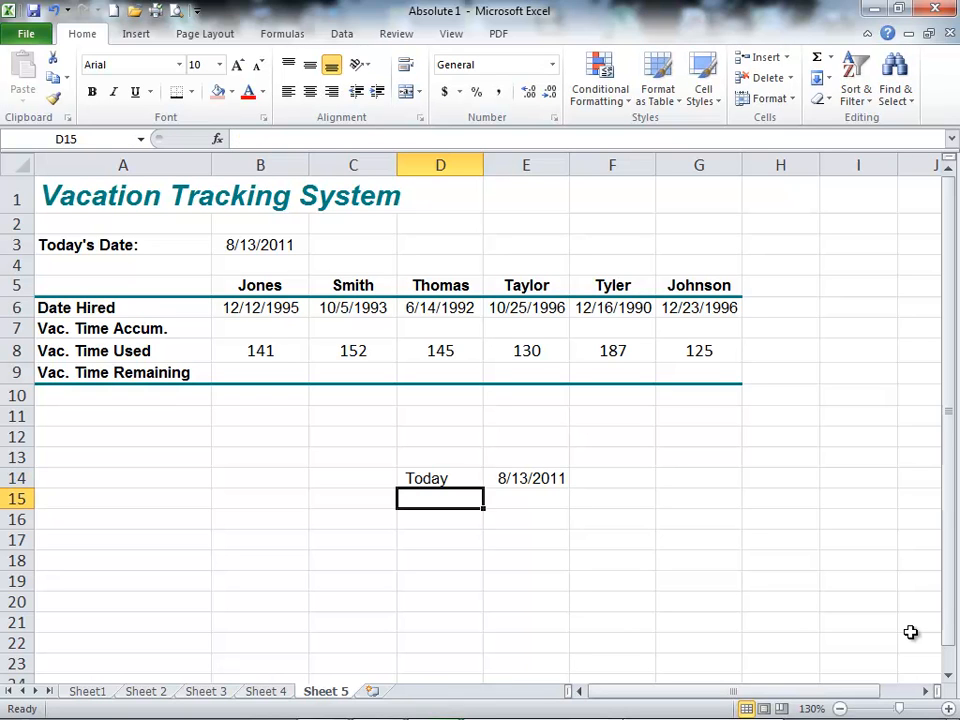
text(Moon )
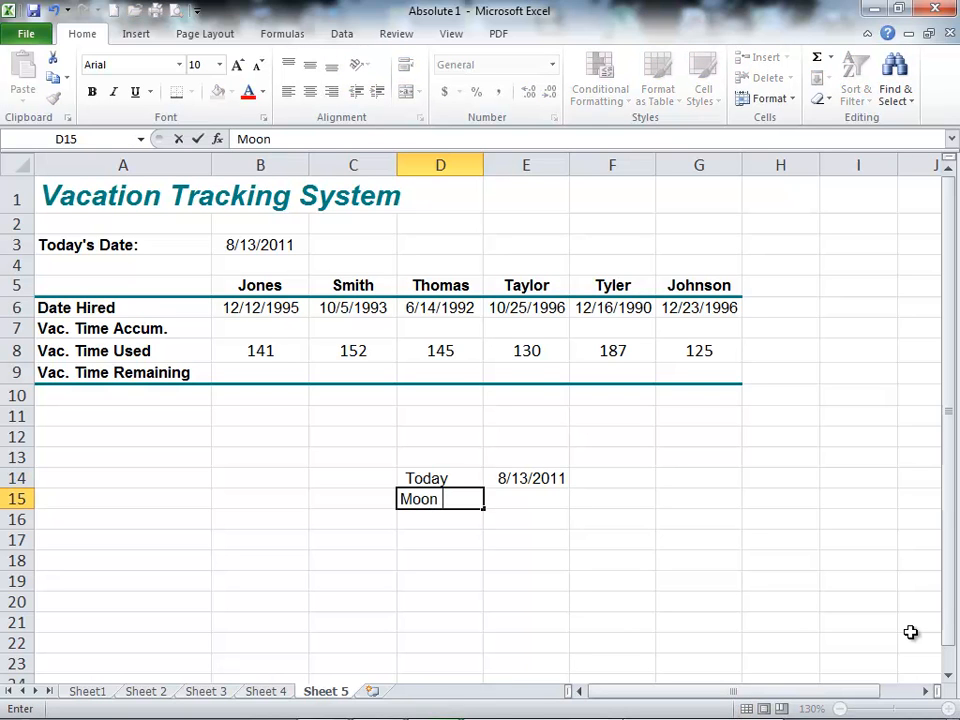
text(Landing)
key(Return)
text(Days)
key(Return)
text(Years)
key(Return)
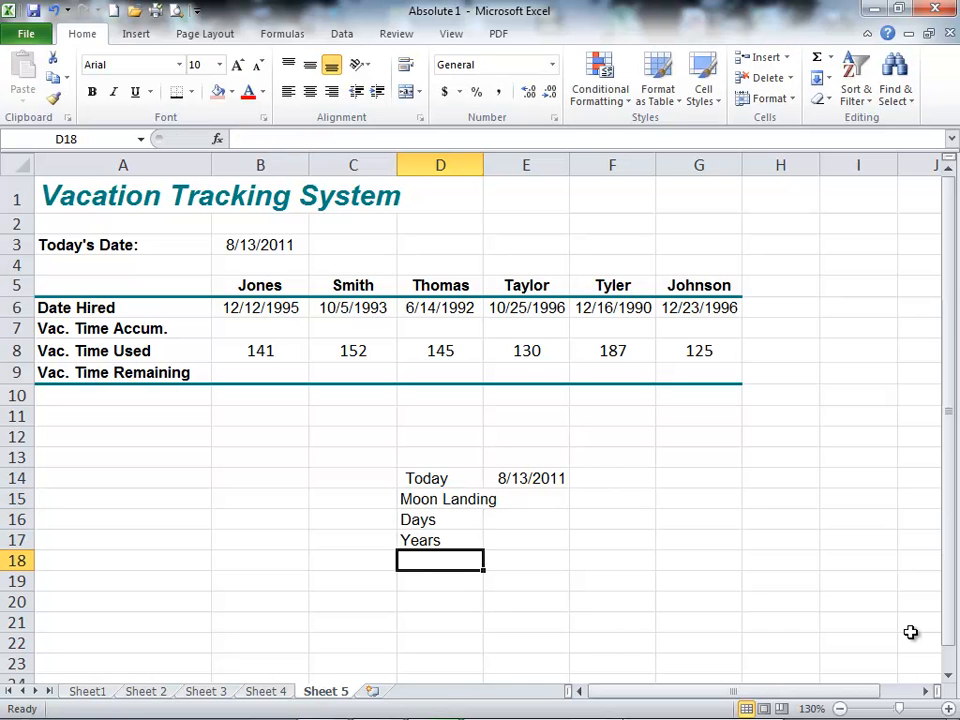
drag(483, 164, 518, 167)
Step: Enter 7/20/1969 in E15 as the Moon Landing date
click(557, 497)
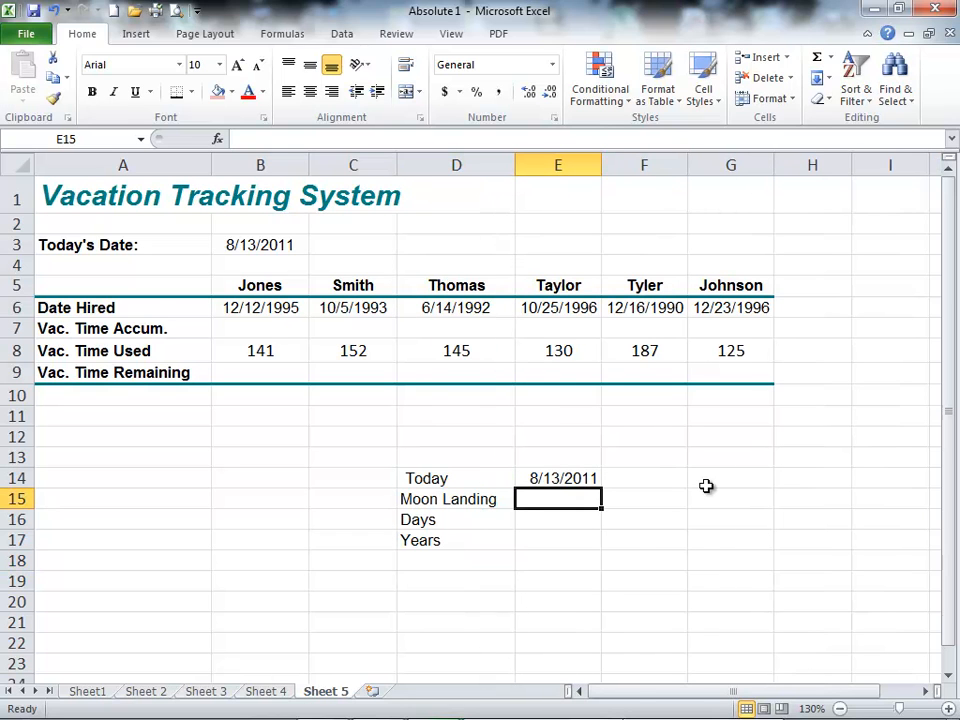
text(7/20/1)
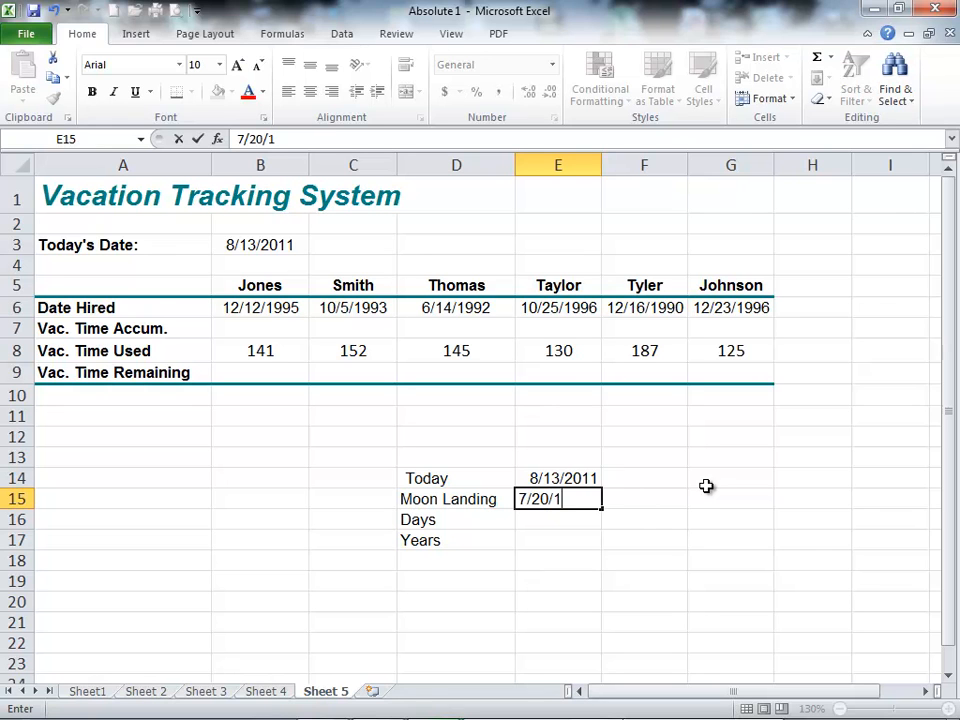
text(965)
key(BackSpace)
text(9)
key(Return)
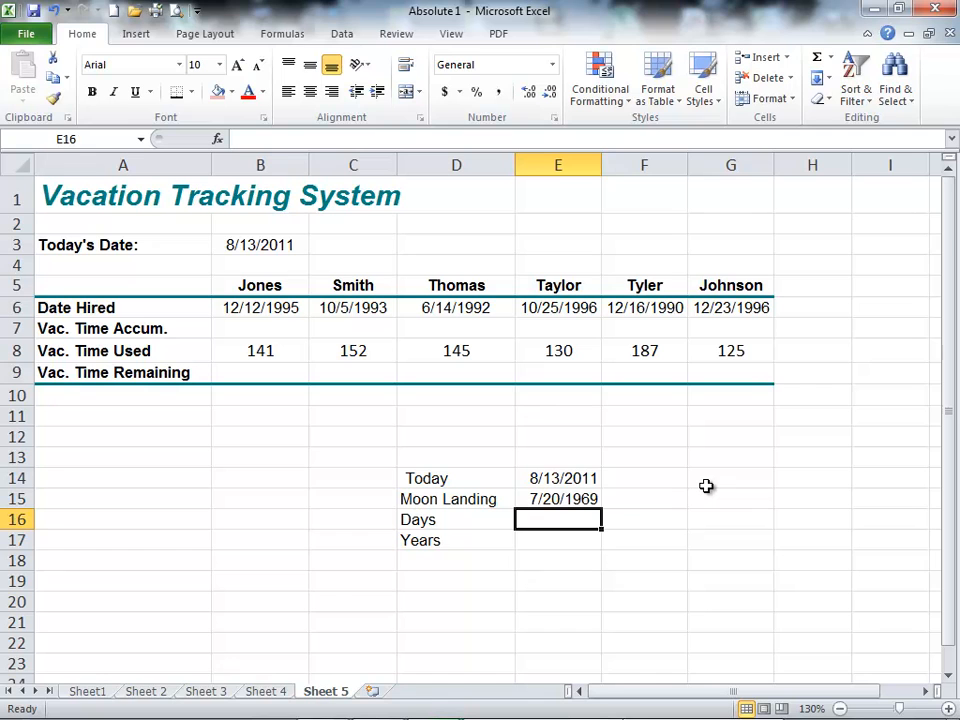
Step: Apply the comma style to E14:E15 to show the dates' serial numbers, and undo the formatting
drag(561, 478, 561, 497)
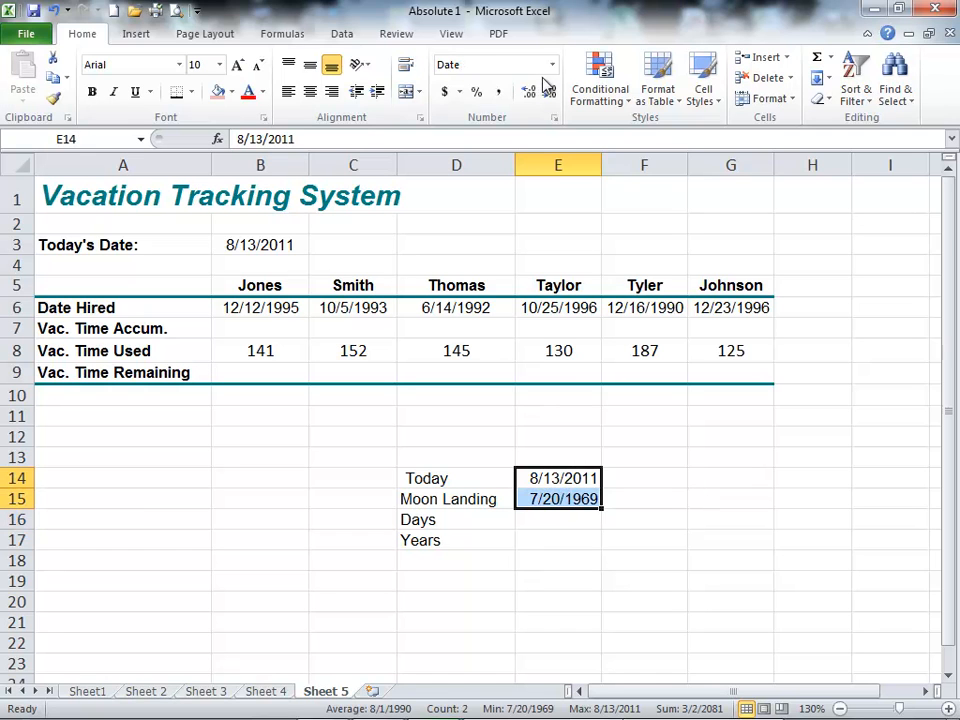
click(501, 92)
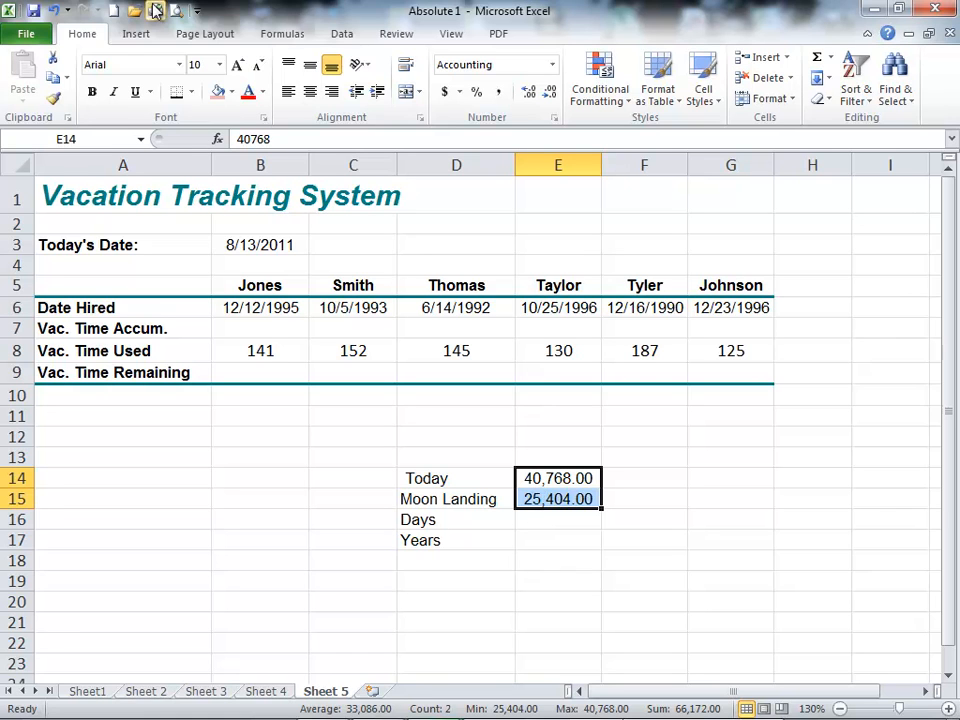
click(53, 11)
Step: Calculate the days since the moon landing in E16 with the formula =E14-E15
click(540, 519)
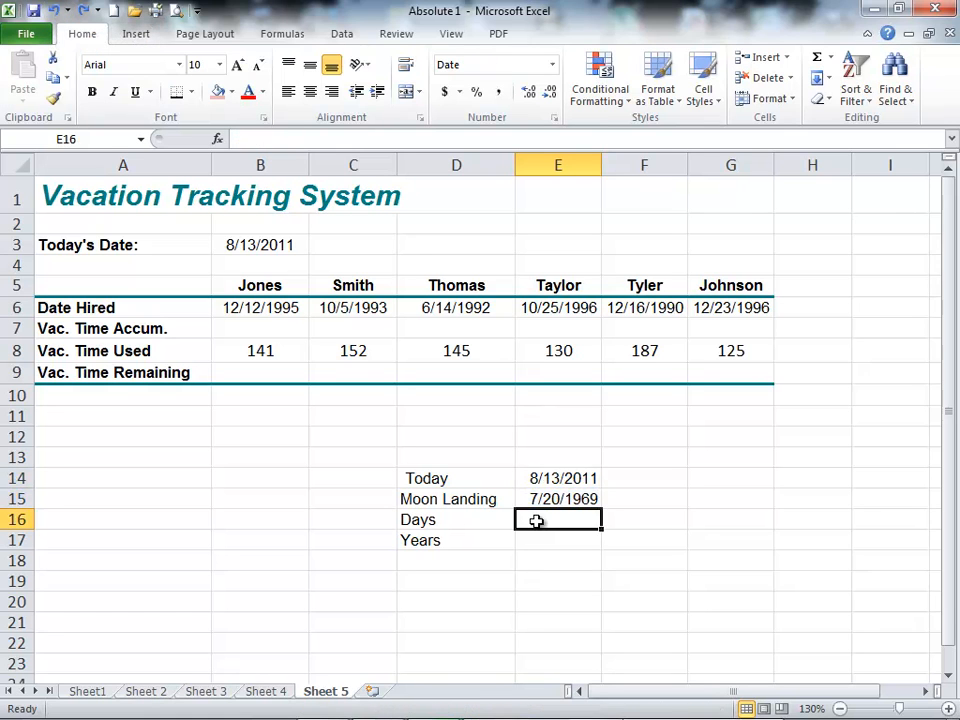
text(=)
key(Up)
key(Up)
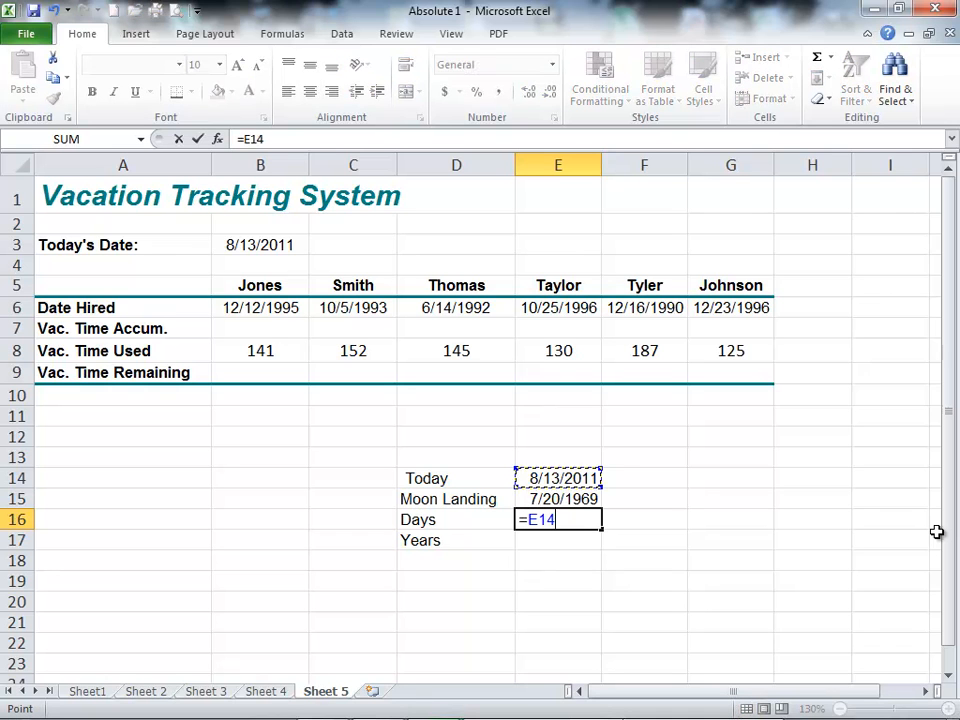
text(-)
key(Up)
key(Return)
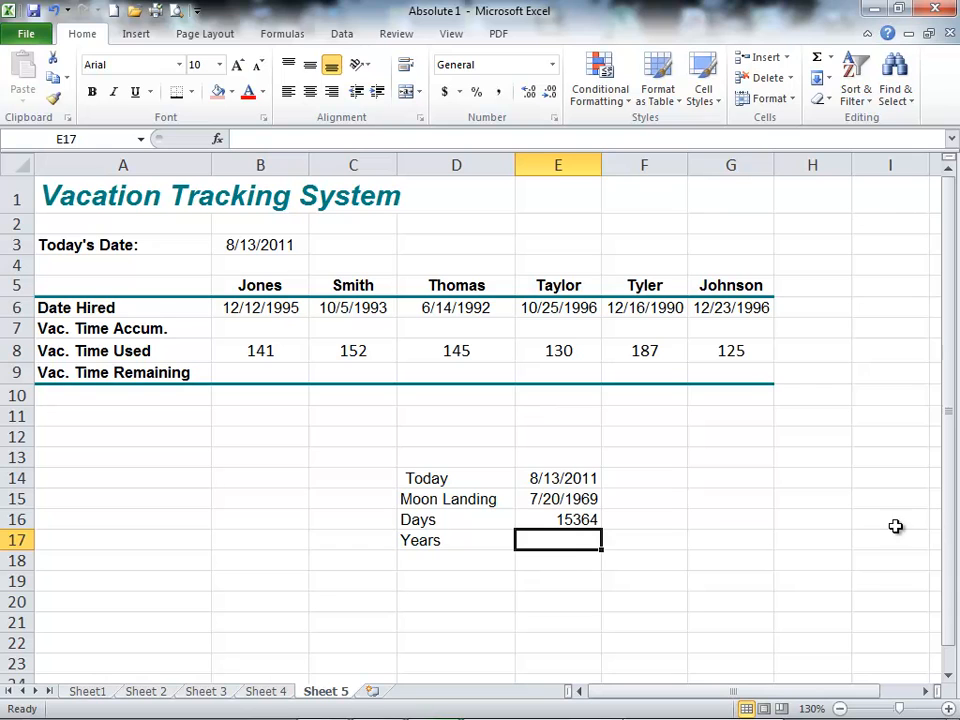
Step: Format the Days result in E16 with the comma style and no decimal places
click(570, 520)
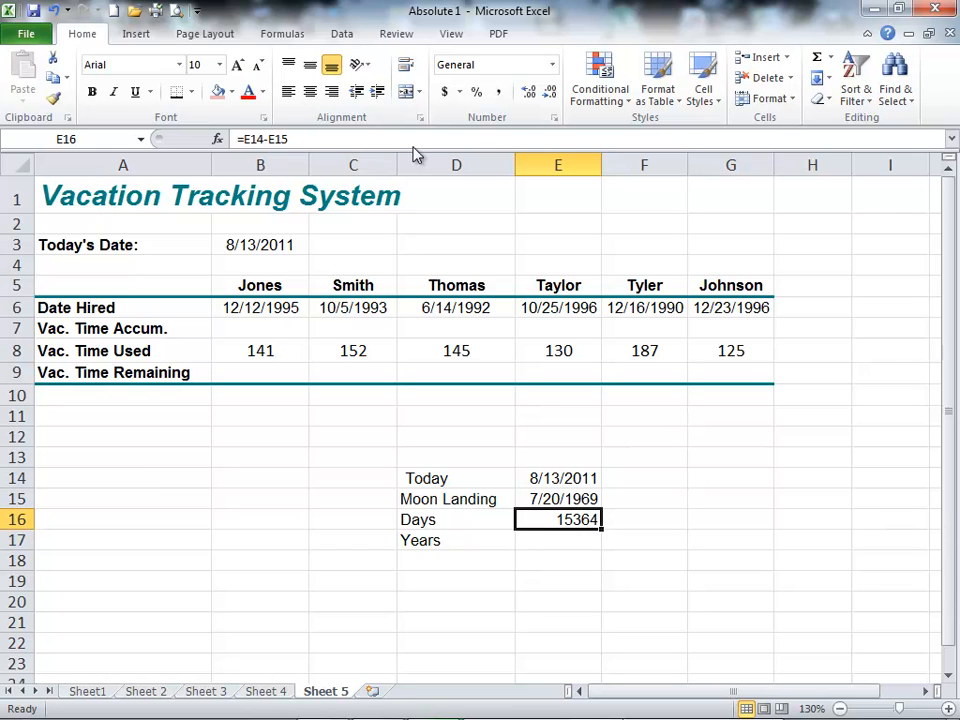
click(498, 92)
click(549, 92)
click(549, 92)
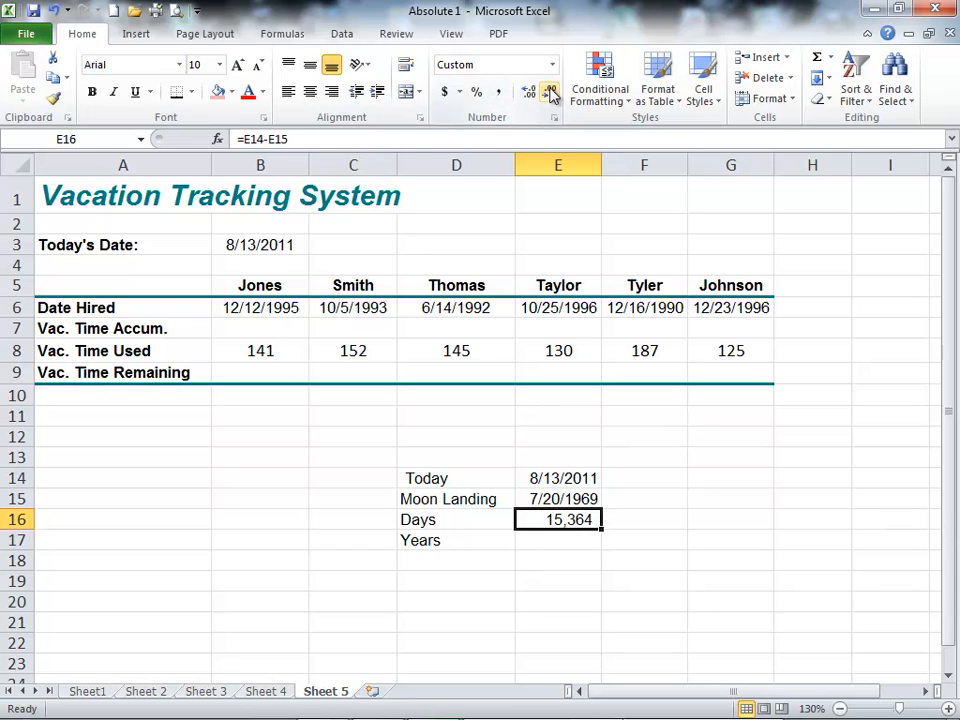
Step: Convert the days to years in E17 with the formula =E16/365
click(560, 542)
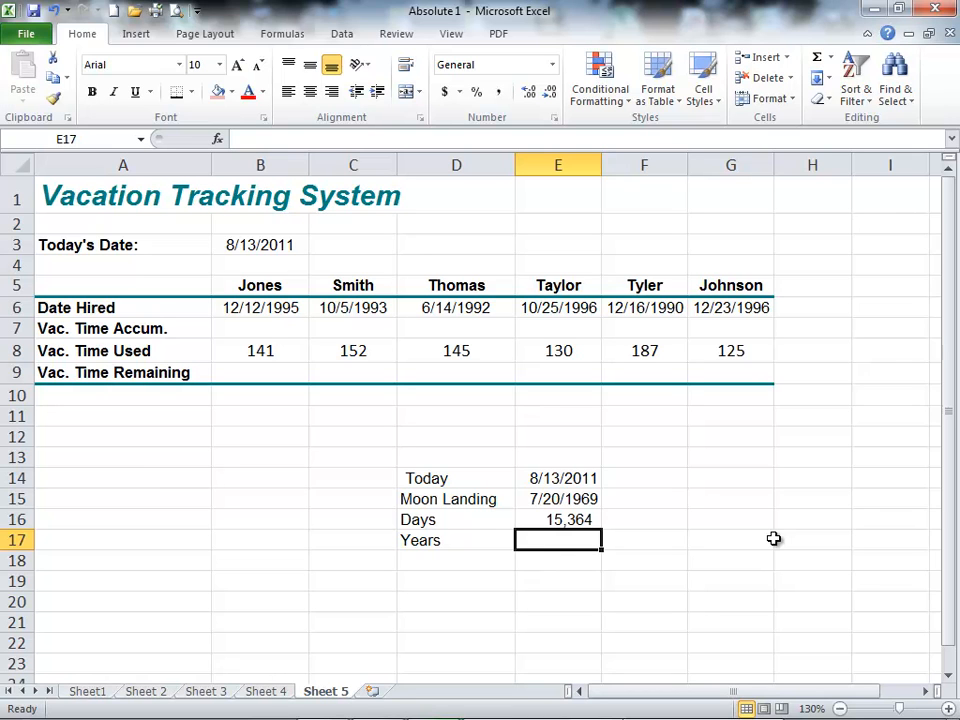
text(=)
key(Up)
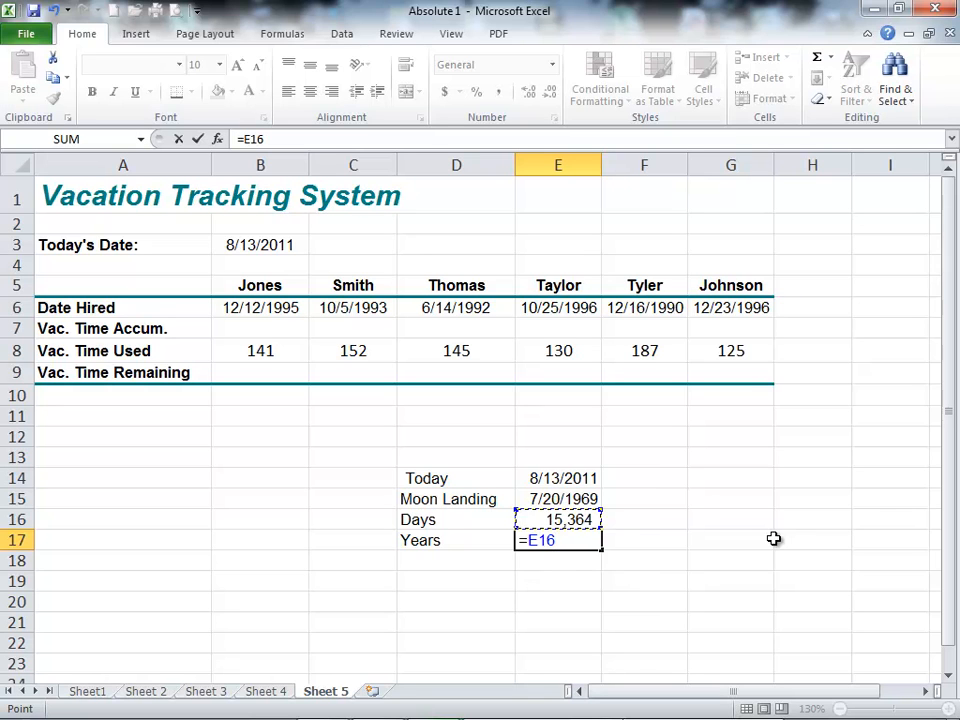
text(/365)
key(Return)
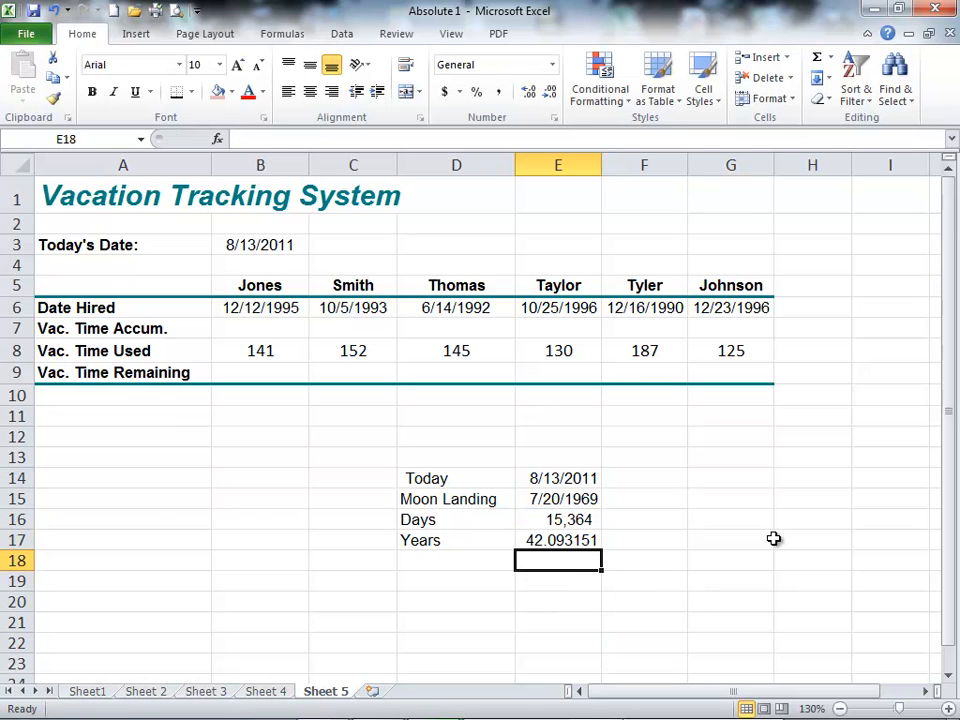
Step: Reduce the Years result in E17 to two decimal places
key(Up)
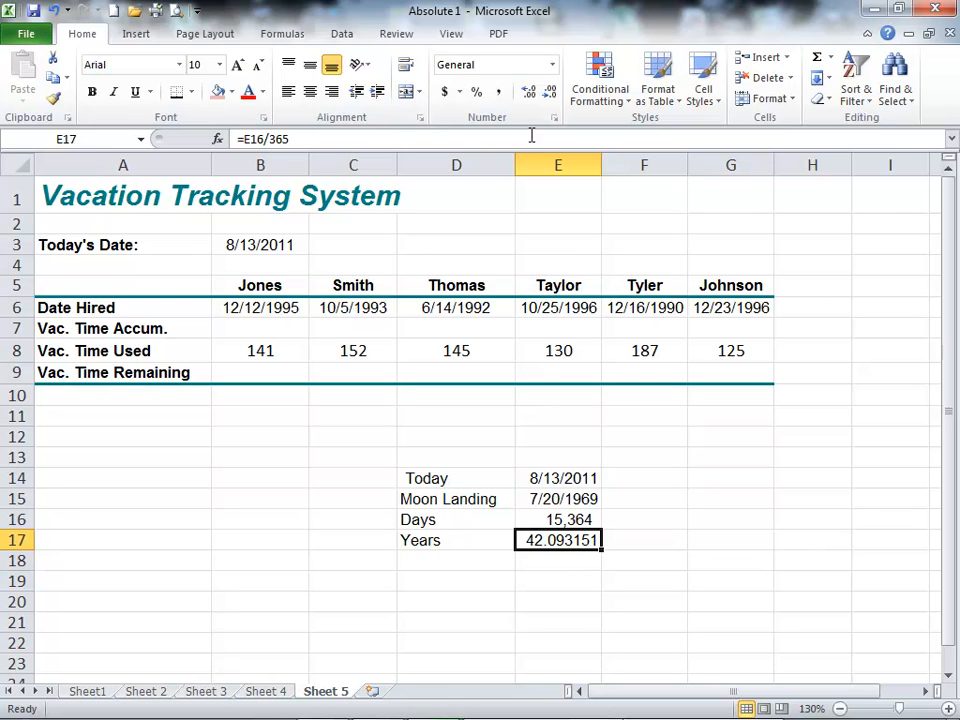
click(549, 93)
click(550, 93)
click(550, 93)
click(550, 93)
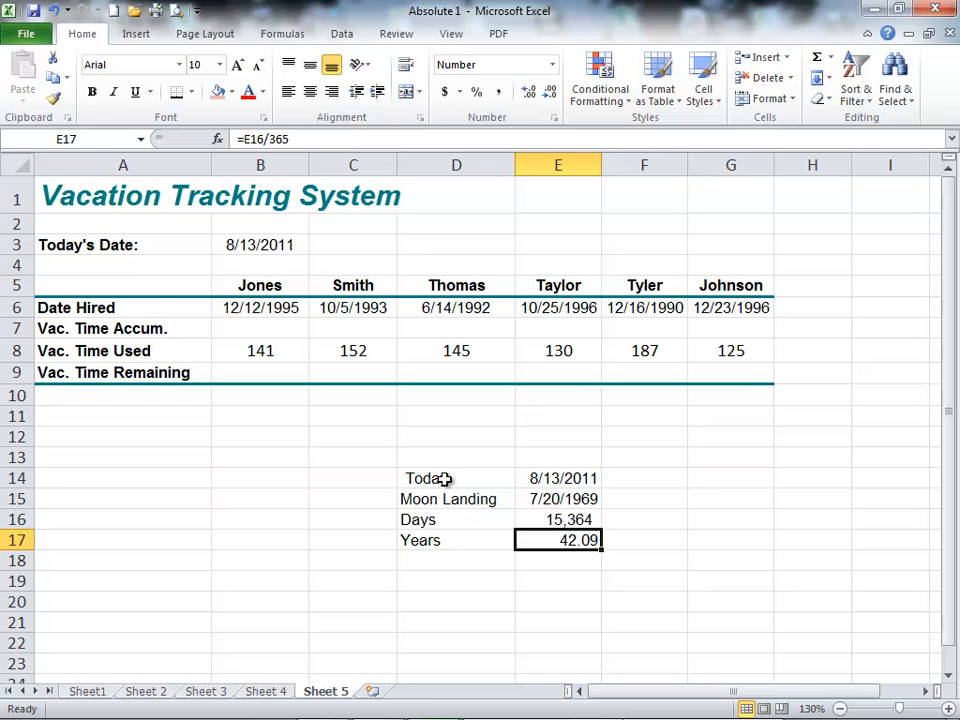
Step: Clear the moon landing date calculation from D14:E17
drag(523, 483, 551, 556)
key(Delete)
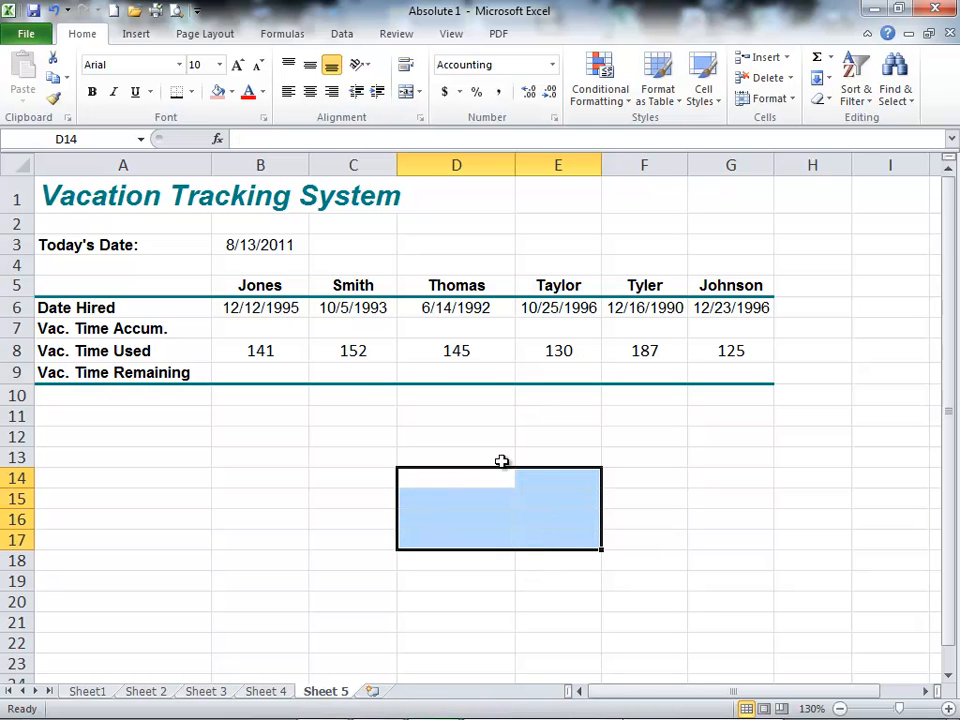
Step: Calculate the daily vacation accrual rate in the empty cell B11 with the formula =10/365
click(272, 327)
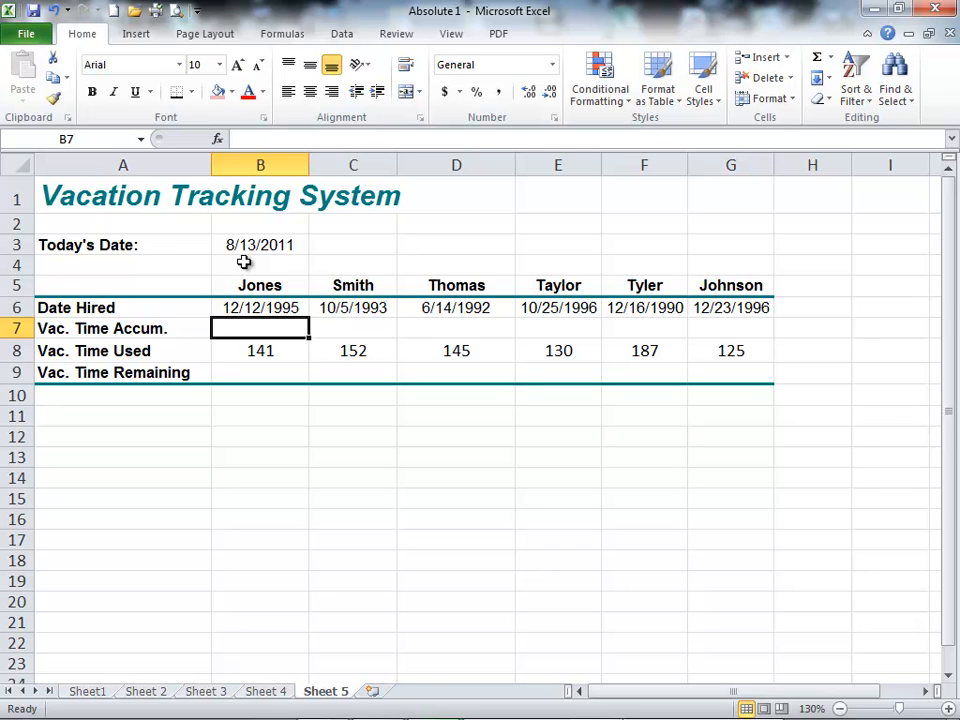
key(Down)
key(Down)
key(Down)
key(Down)
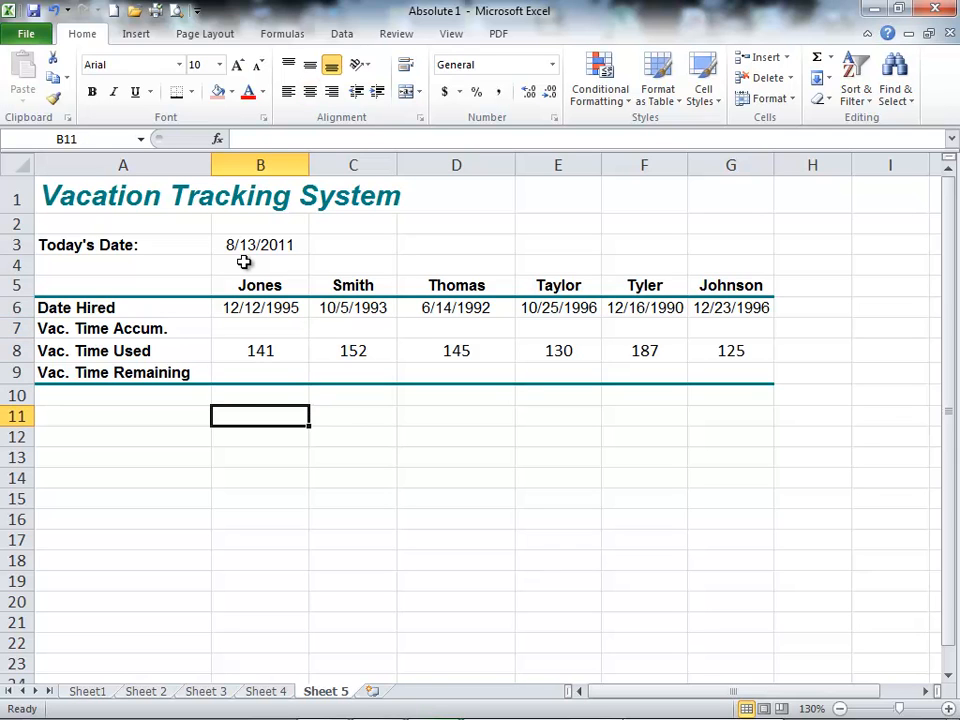
text(=)
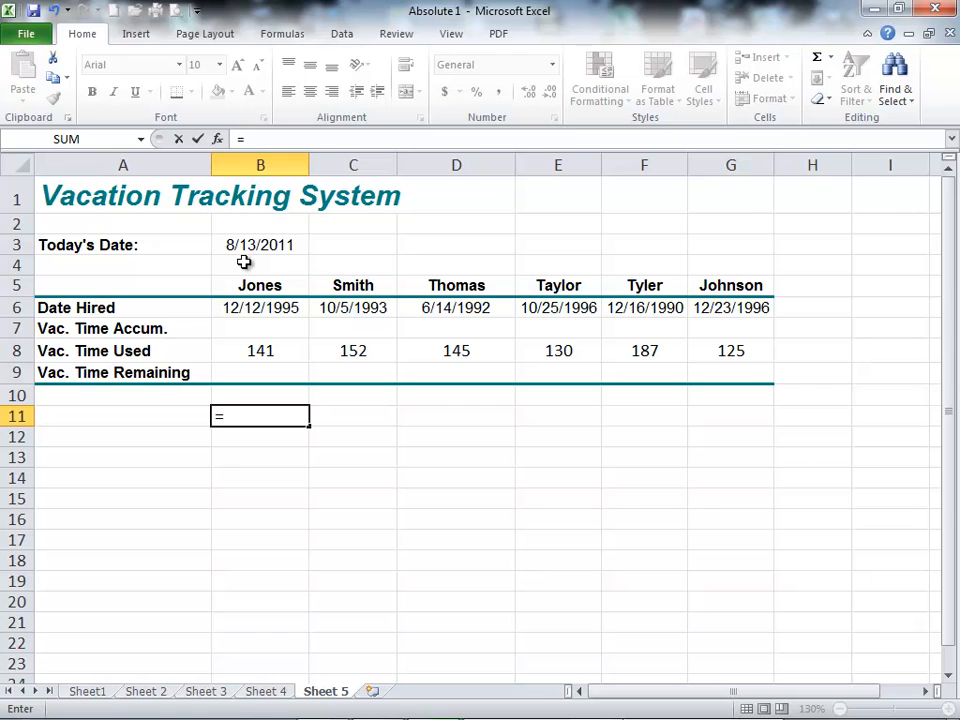
text(10/365)
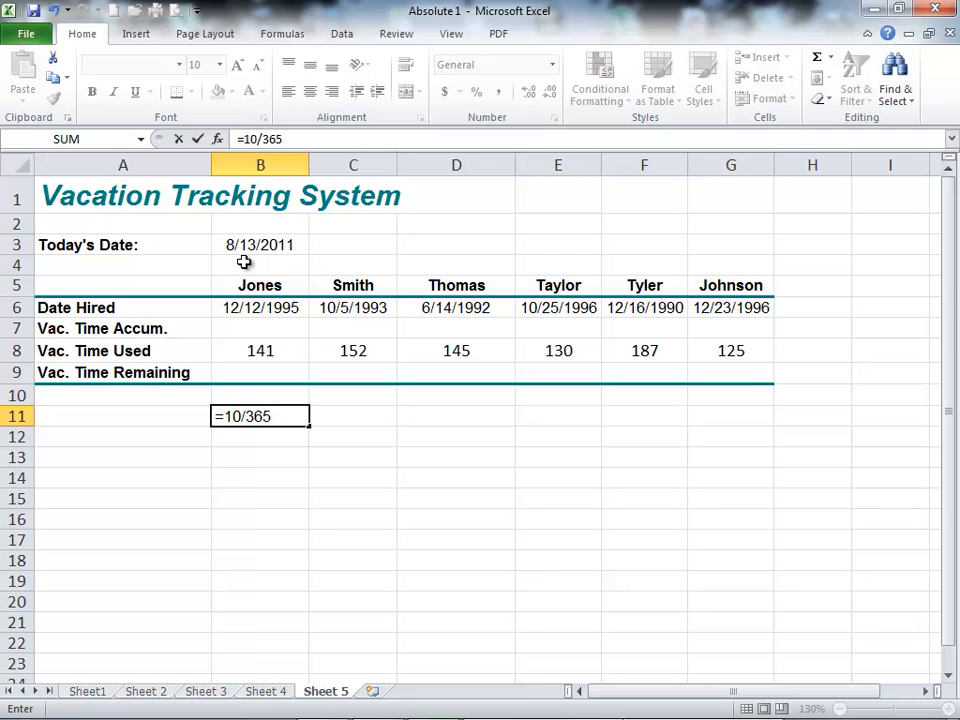
key(Return)
key(Up)
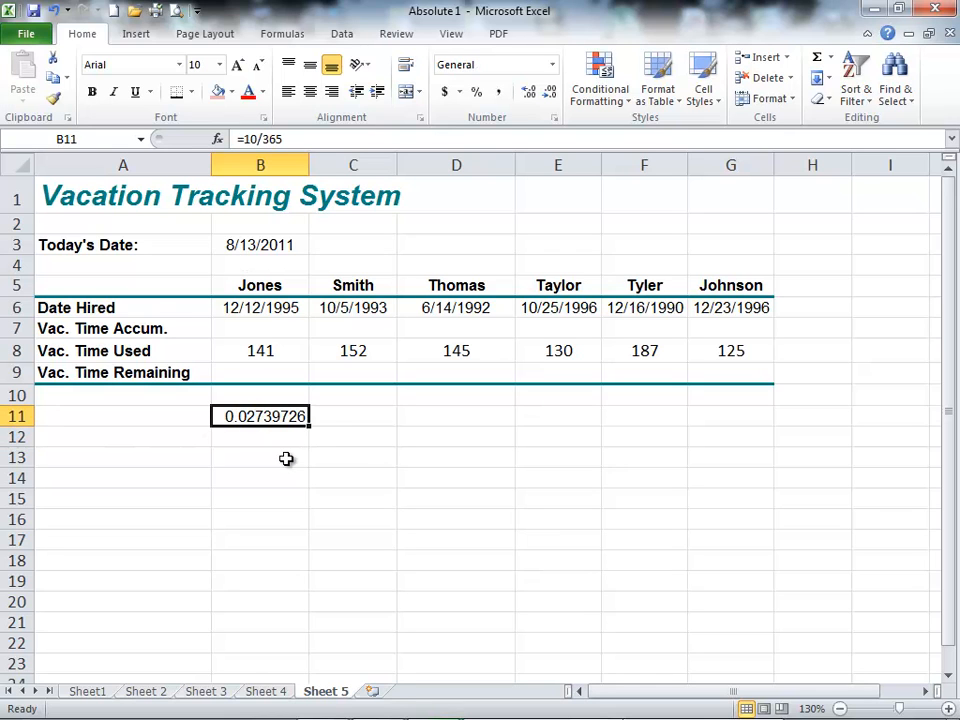
Step: Reduce the accrual rate in B11 to three decimal places
click(550, 92)
click(550, 92)
click(550, 92)
click(550, 92)
click(550, 92)
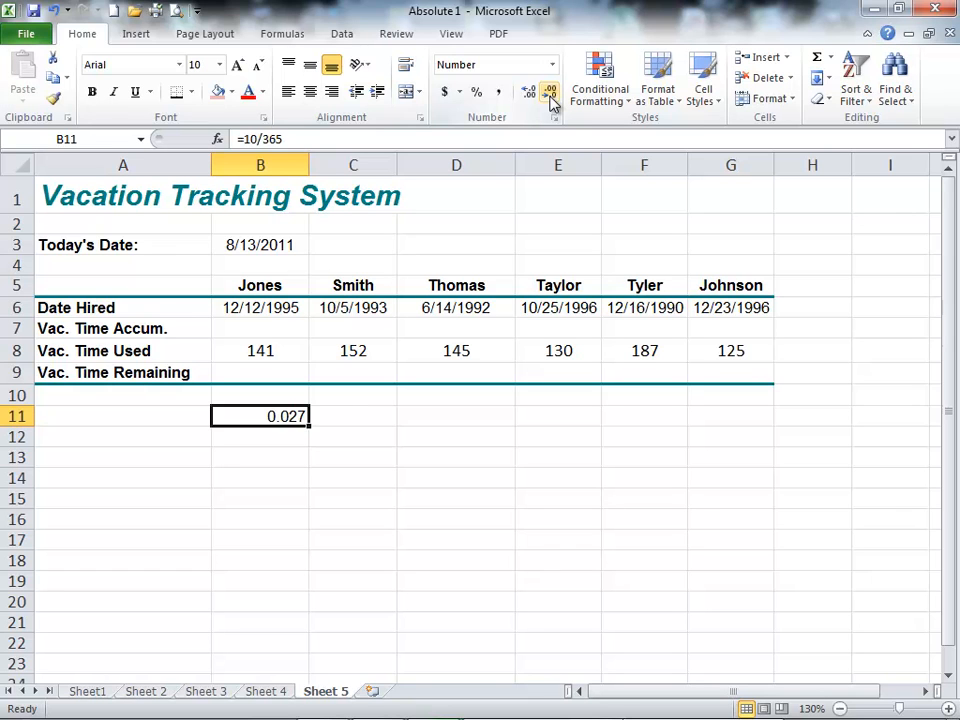
Step: Clear the scratch accrual rate from B11 and return to B7
key(Delete)
key(Up)
key(Up)
key(Up)
key(Up)
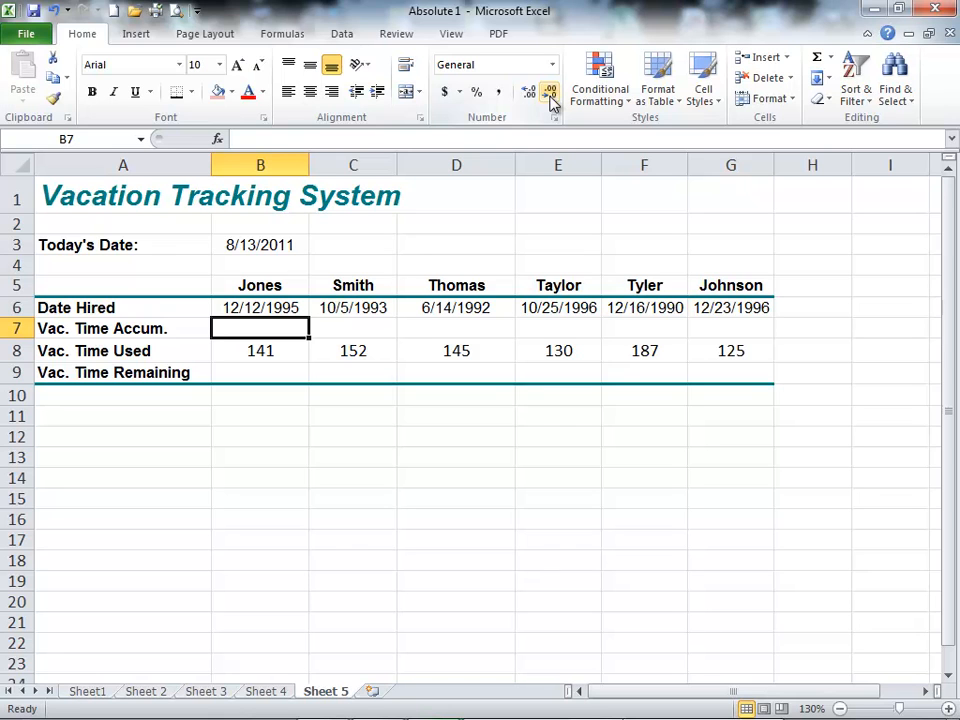
Step: Show the dates in B3 and B6 as serial numbers with the comma style, undoing the format each time
click(231, 244)
click(500, 93)
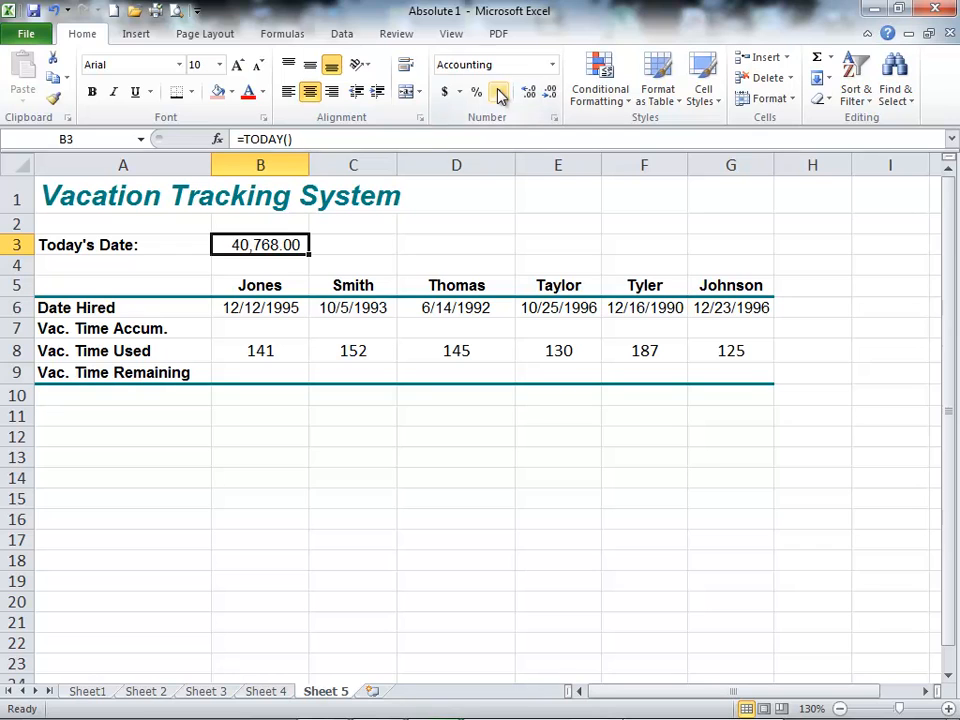
click(52, 10)
click(258, 310)
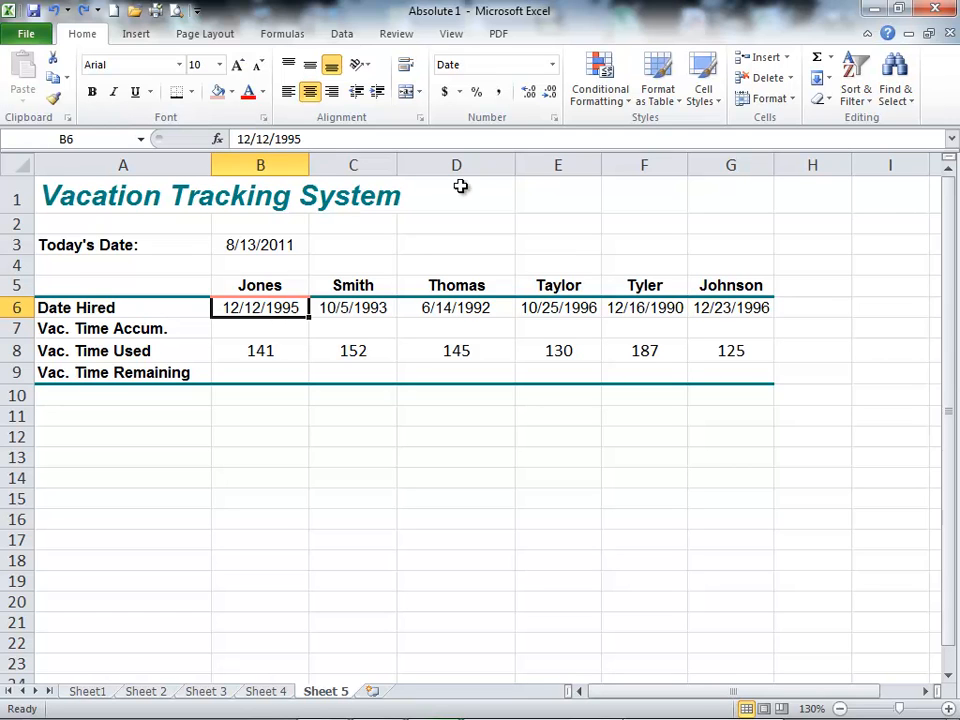
click(498, 93)
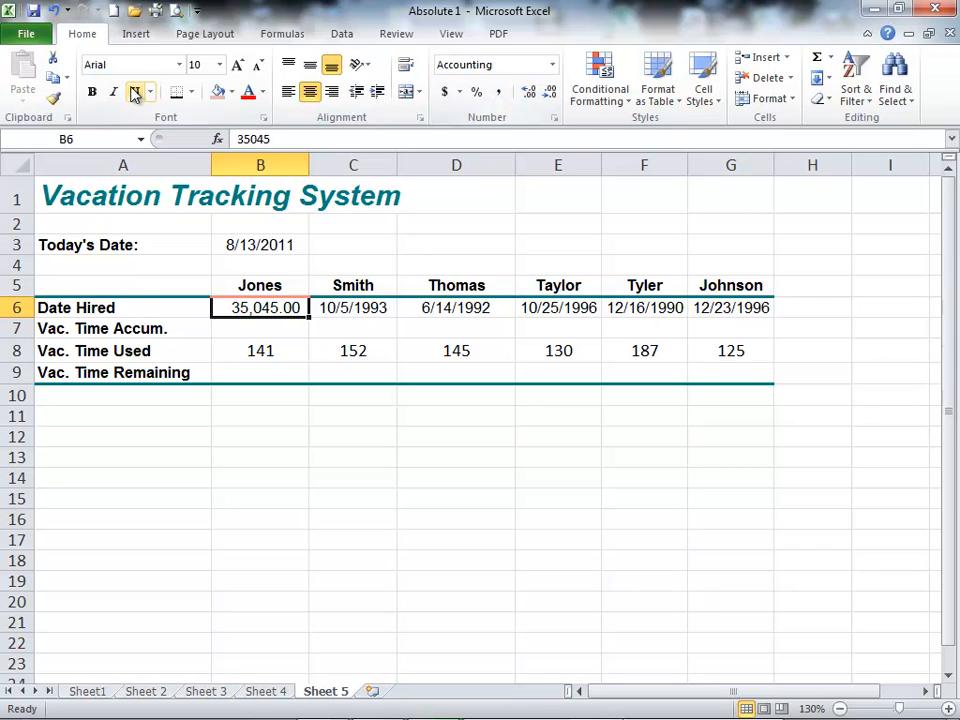
click(52, 12)
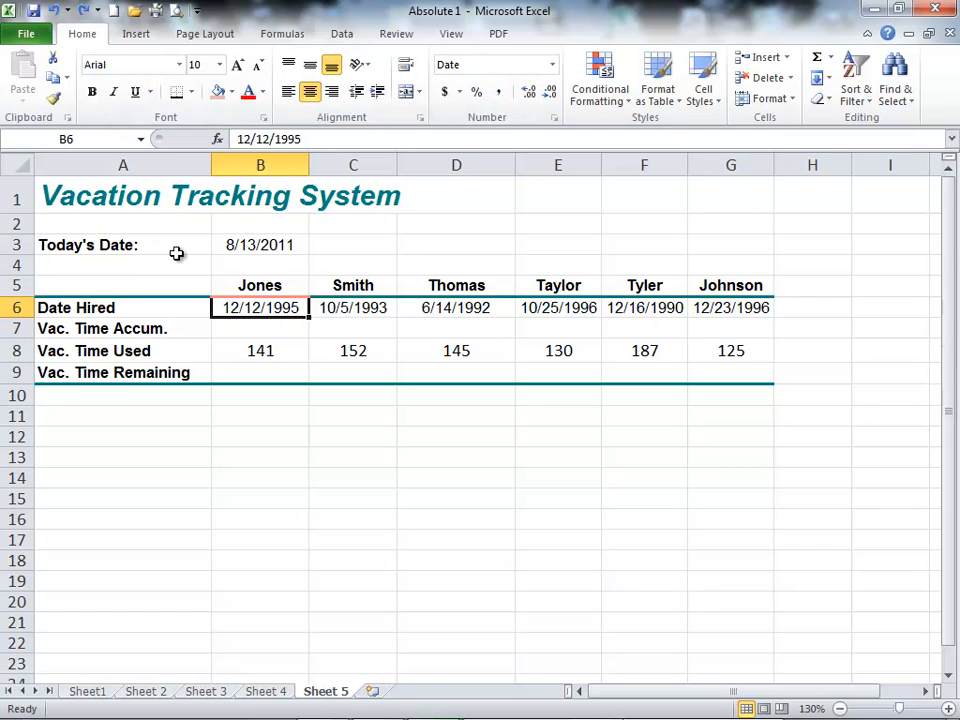
Step: Calculate the first employee's accumulated vacation time in B7 with the formula =(B3-B6)*.027
click(260, 329)
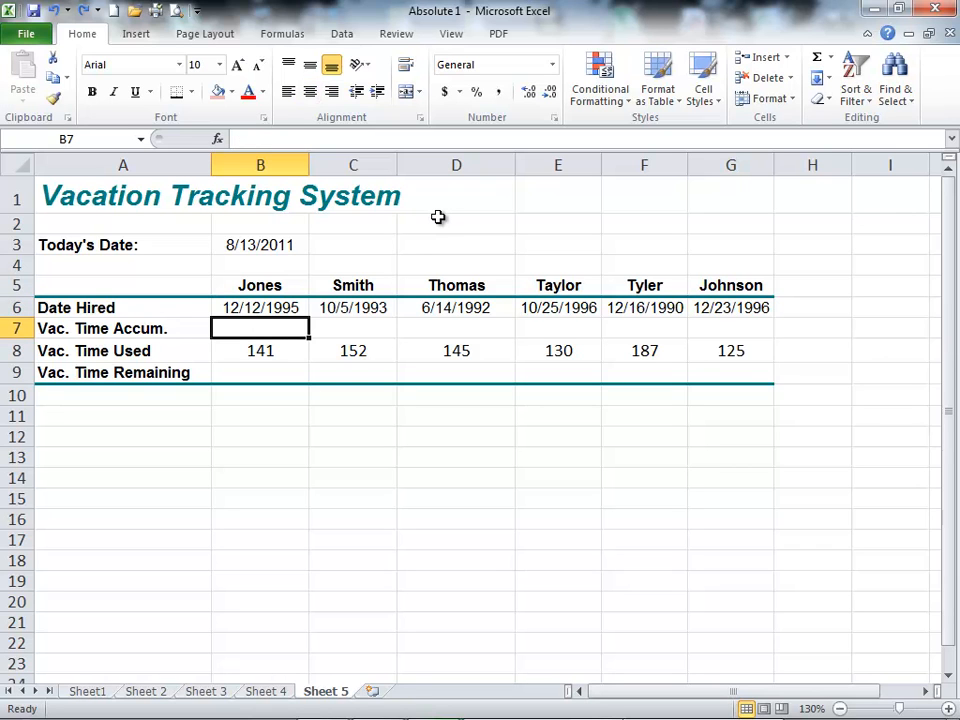
text(=)
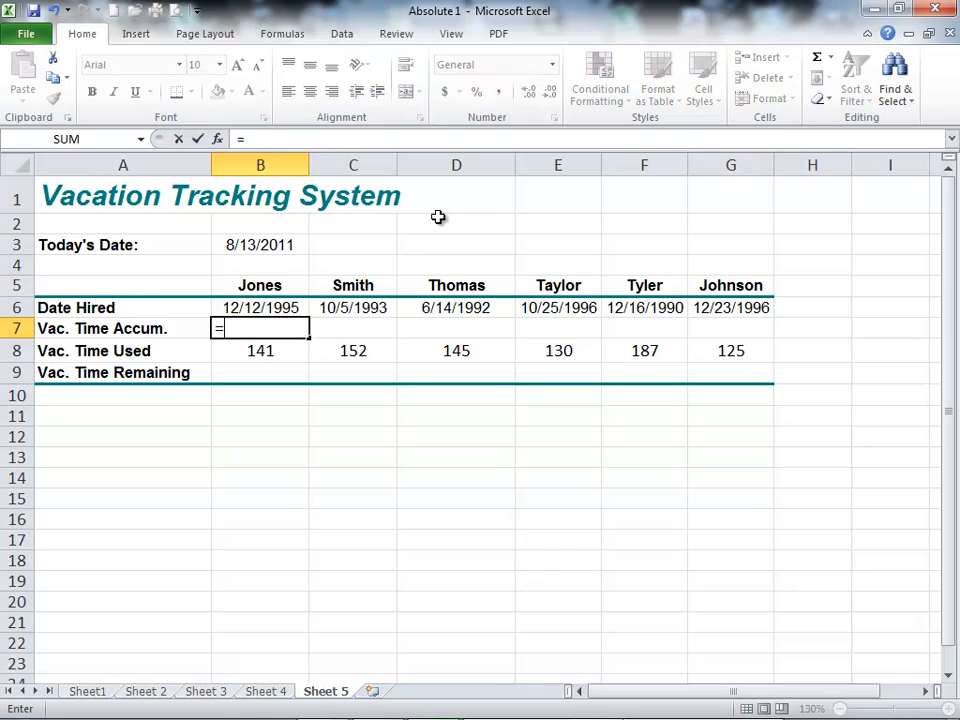
text(()
click(249, 246)
text(-)
click(271, 305)
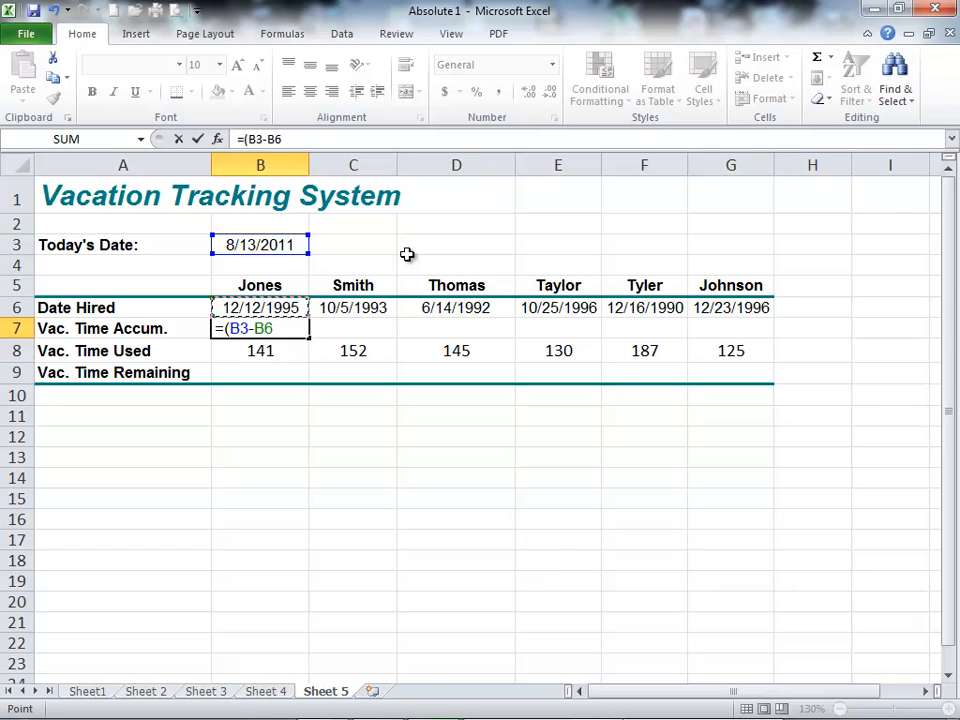
text()*.027)
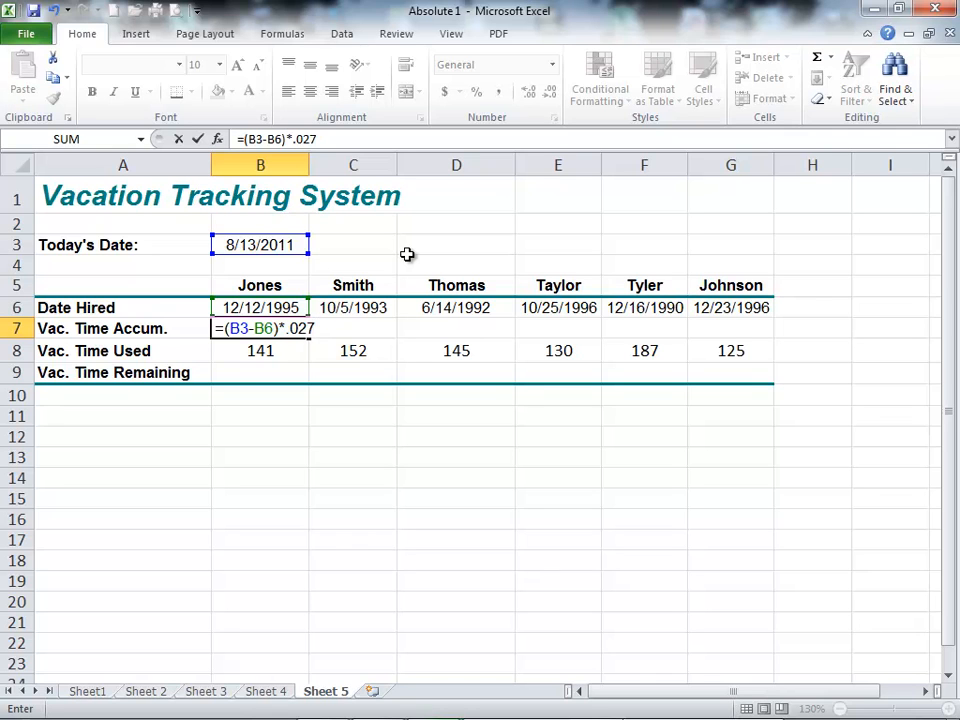
key(Return)
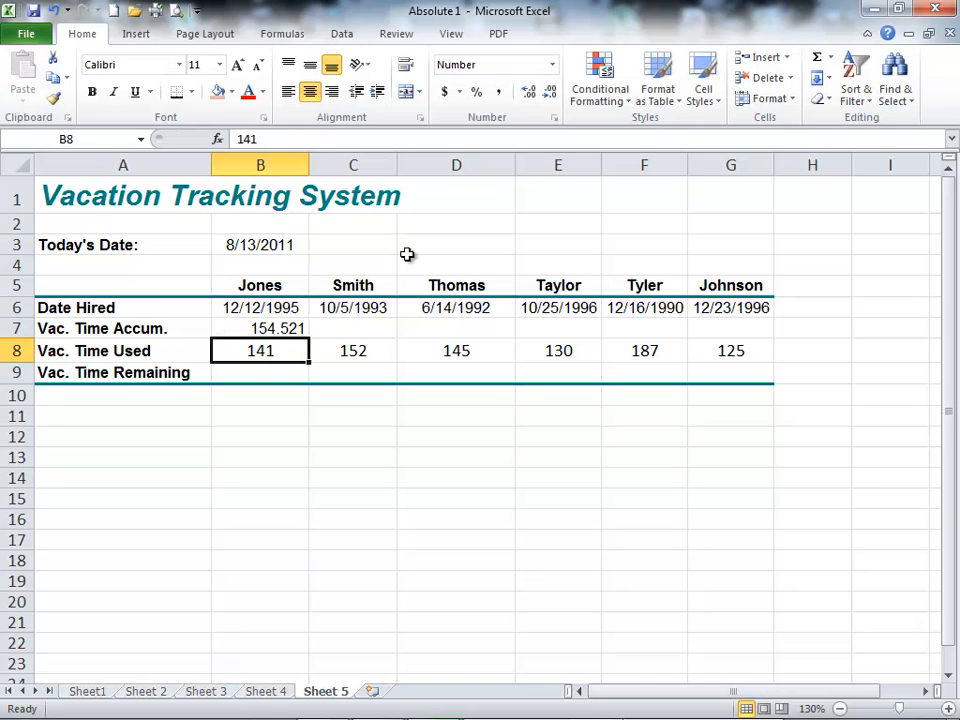
Step: Center B7 with no decimal places and fill its formula across to G7
key(Up)
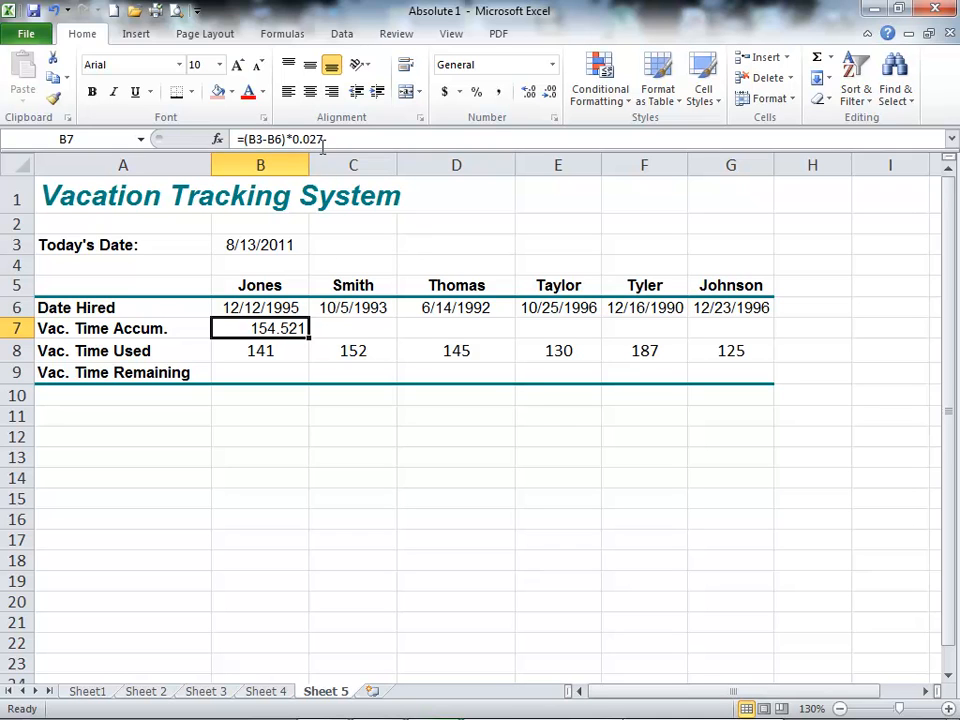
click(311, 94)
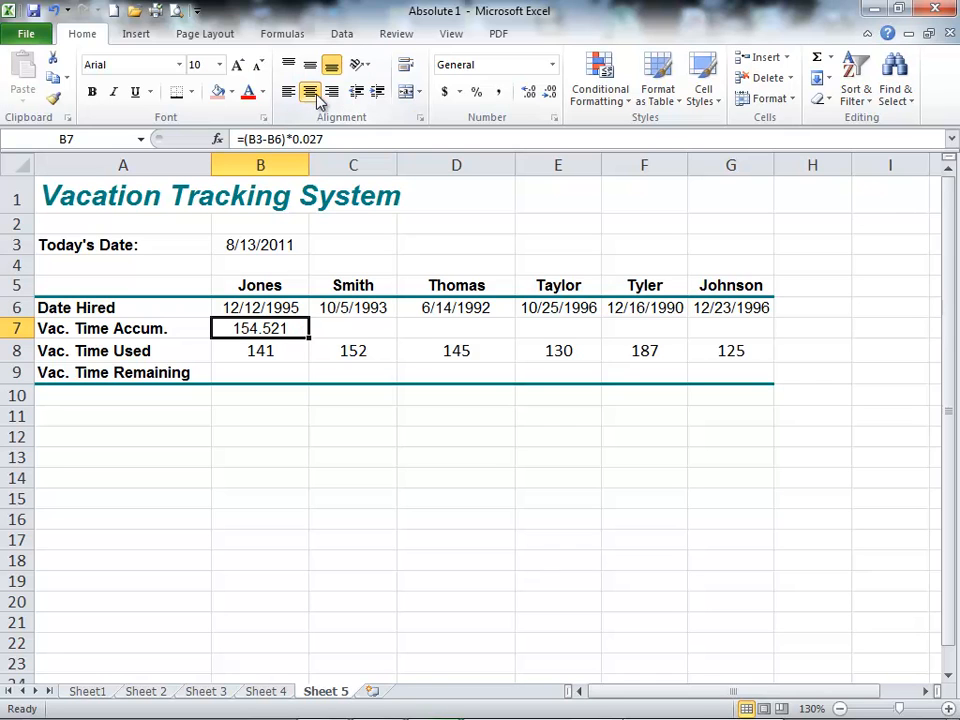
click(551, 93)
click(551, 93)
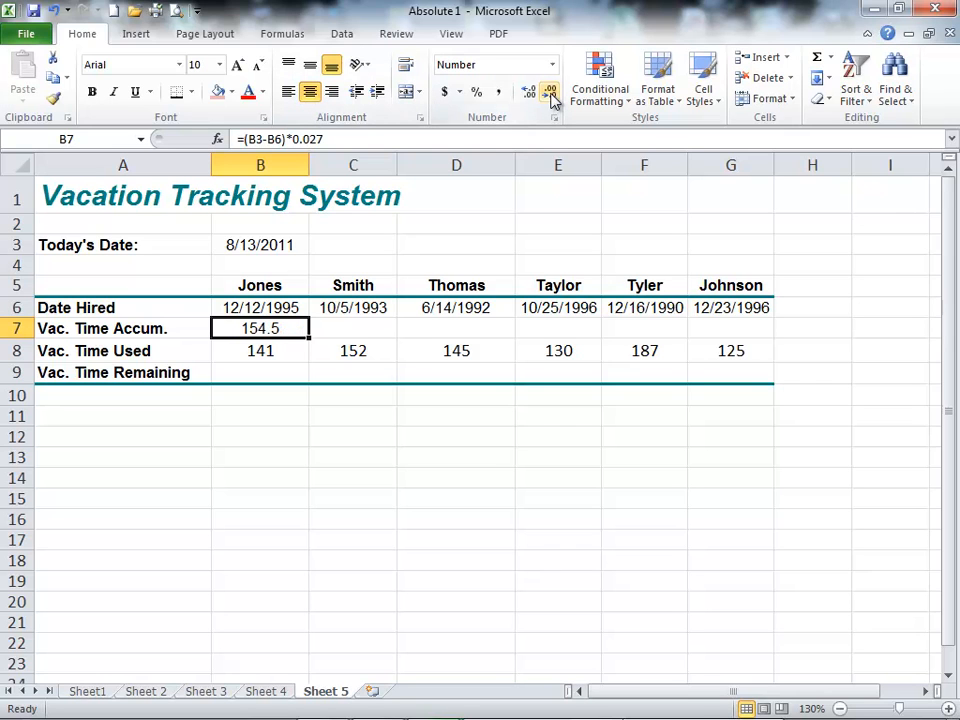
click(551, 93)
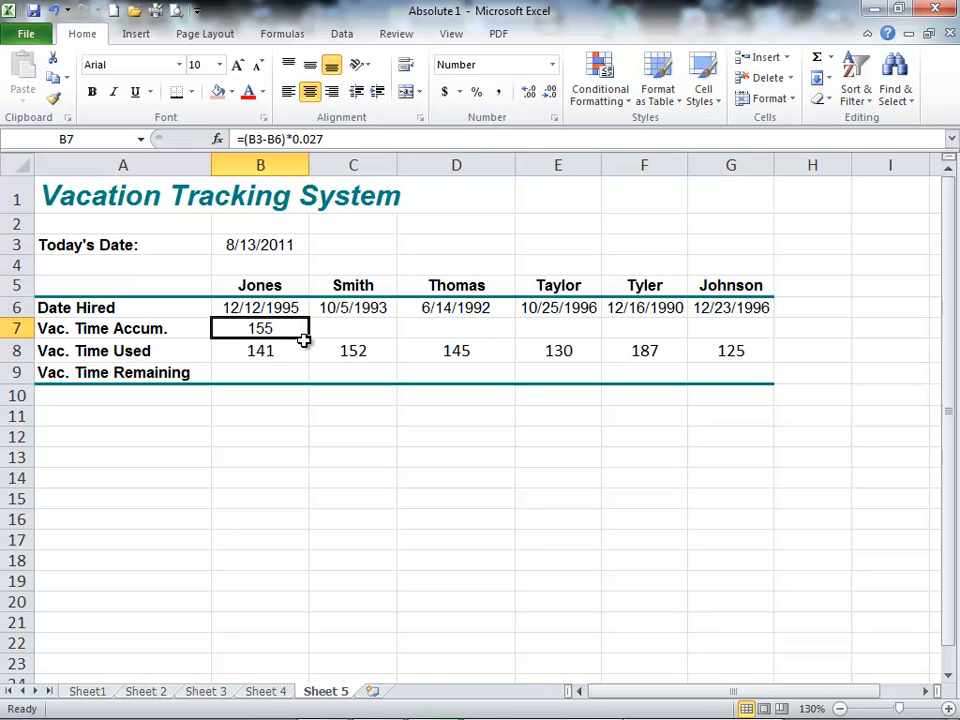
drag(312, 339, 758, 338)
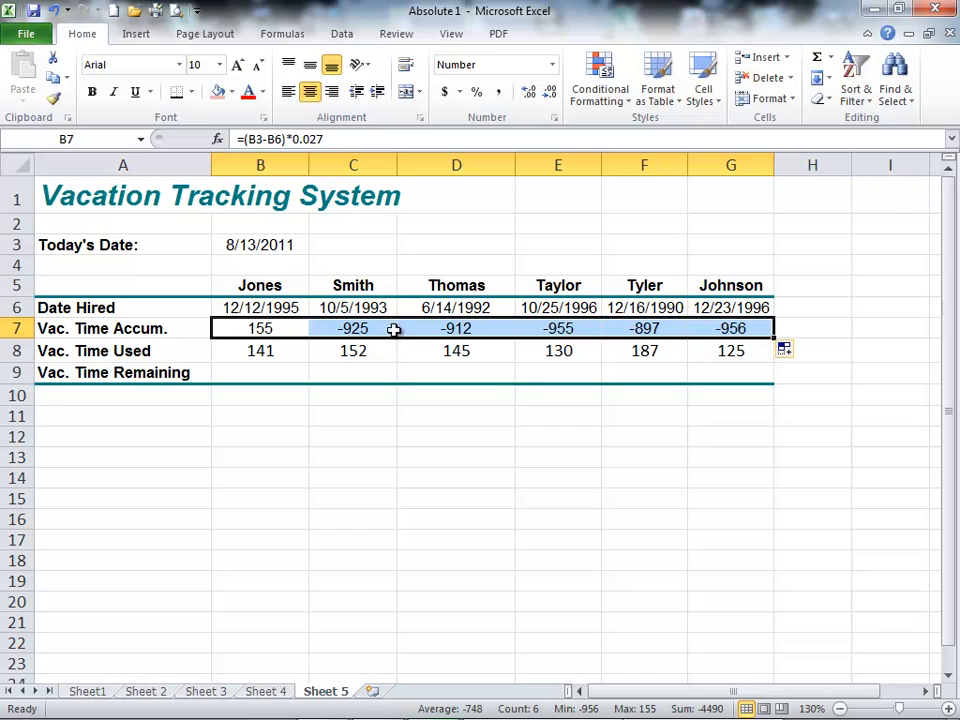
Step: Make the B3 reference in B7 absolute, giving =($B$3-B6)*0.027, and refill the formula across to G7
double_click(270, 329)
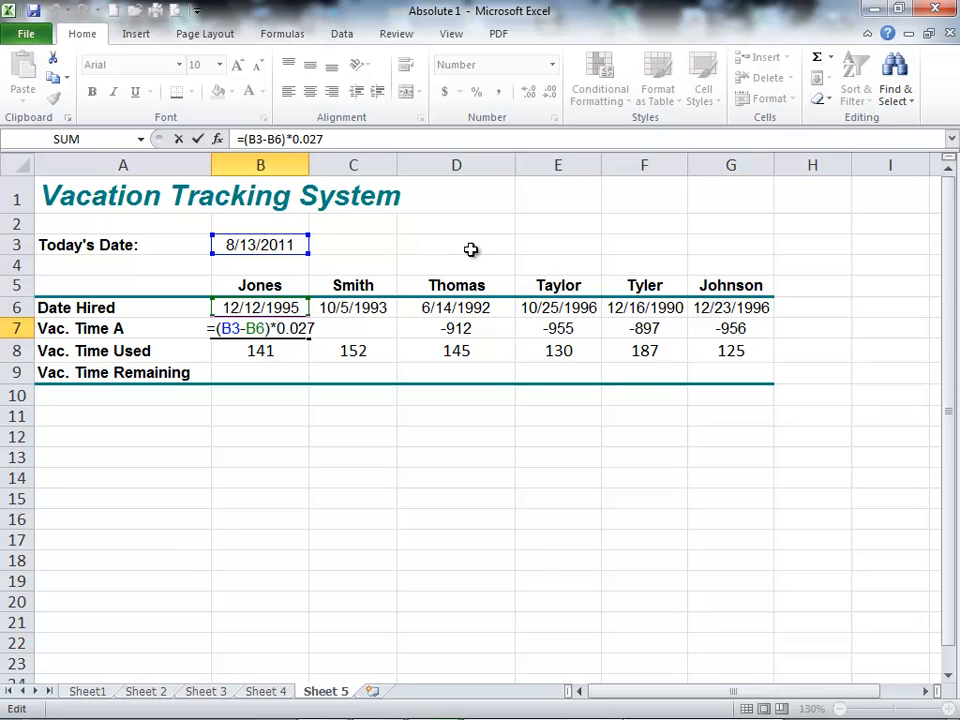
key(Left)
key(Left)
key(Left)
key(Left)
key(Left)
key(F4)
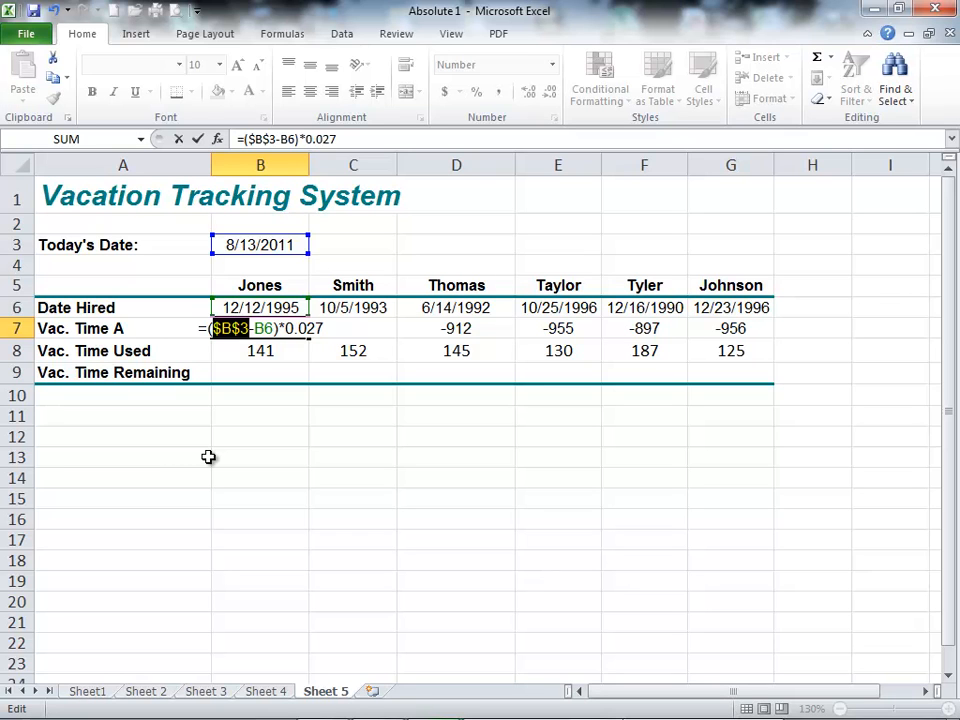
key(Return)
click(268, 328)
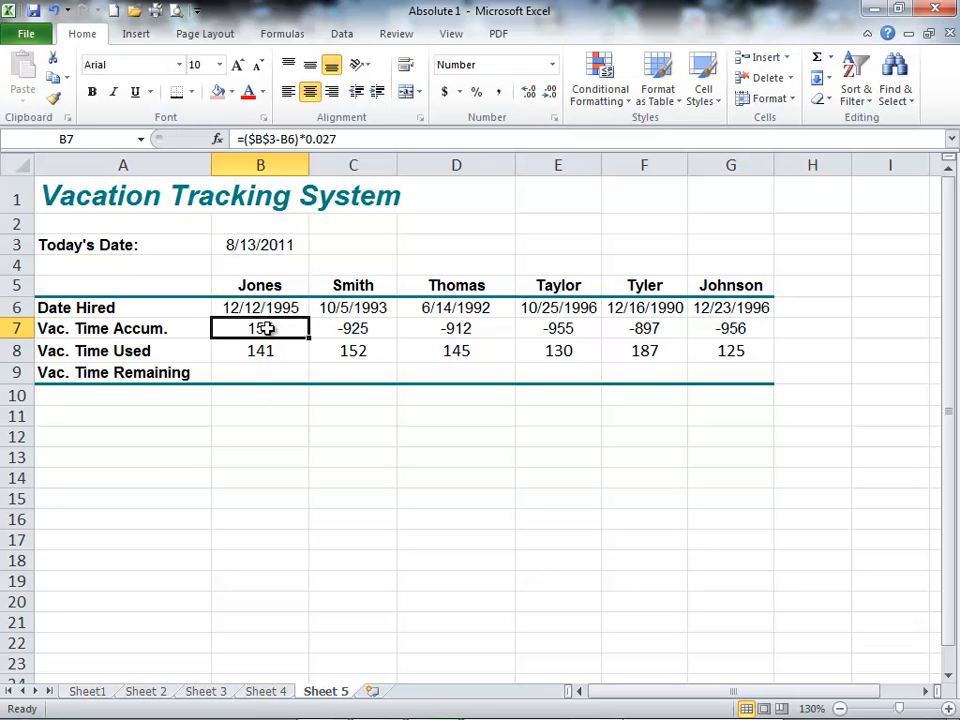
drag(310, 338, 735, 347)
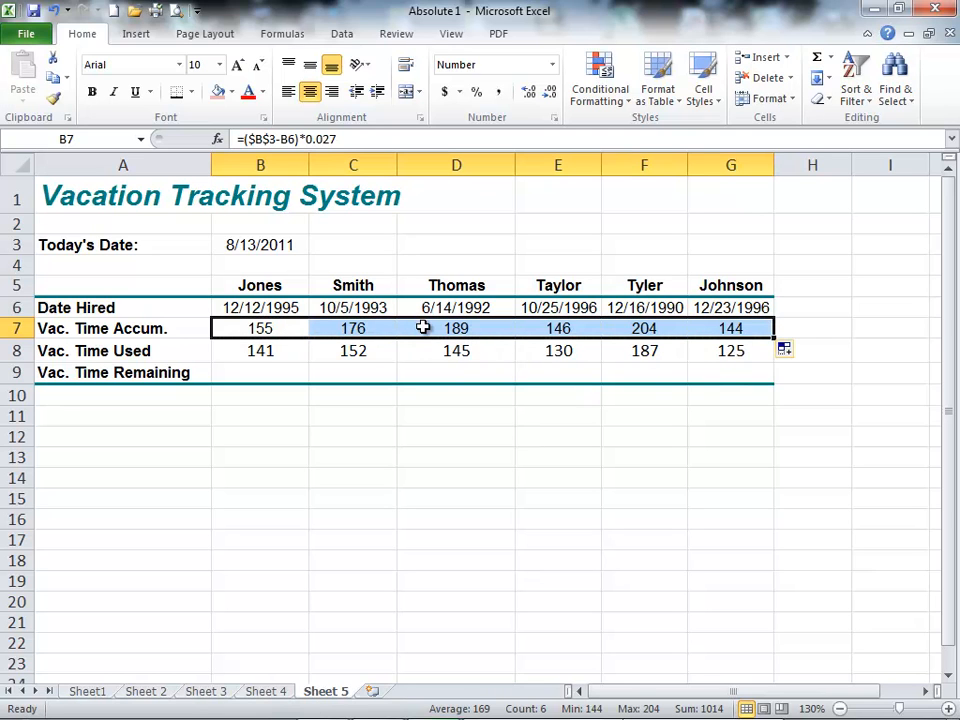
Step: Calculate the first employee's remaining vacation time in B9 with the formula =B7-B8
click(252, 372)
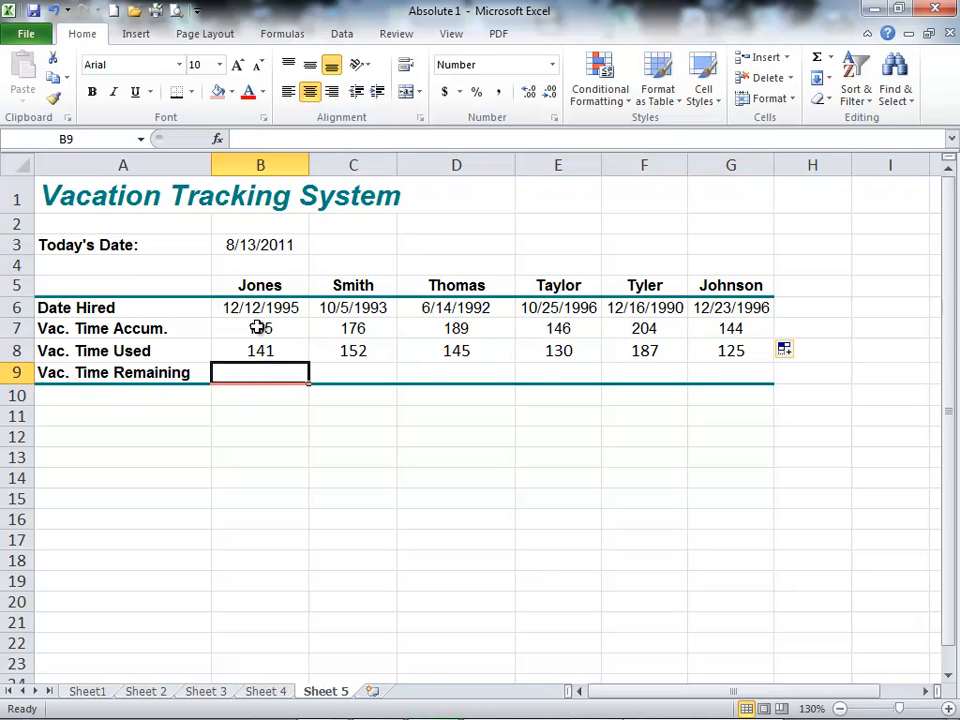
click(258, 328)
click(257, 352)
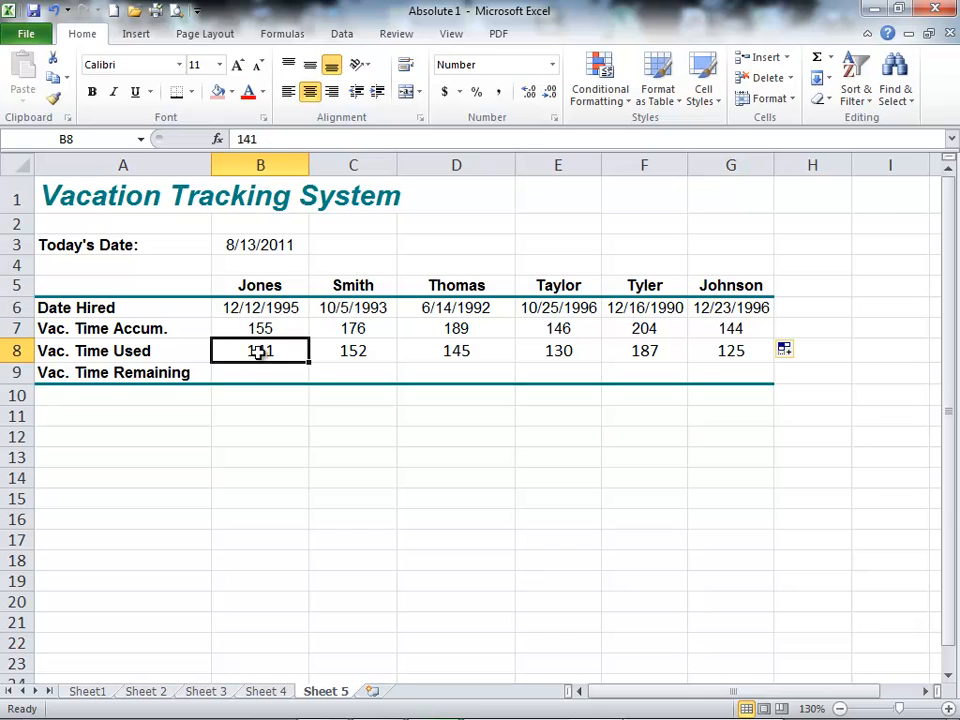
click(258, 372)
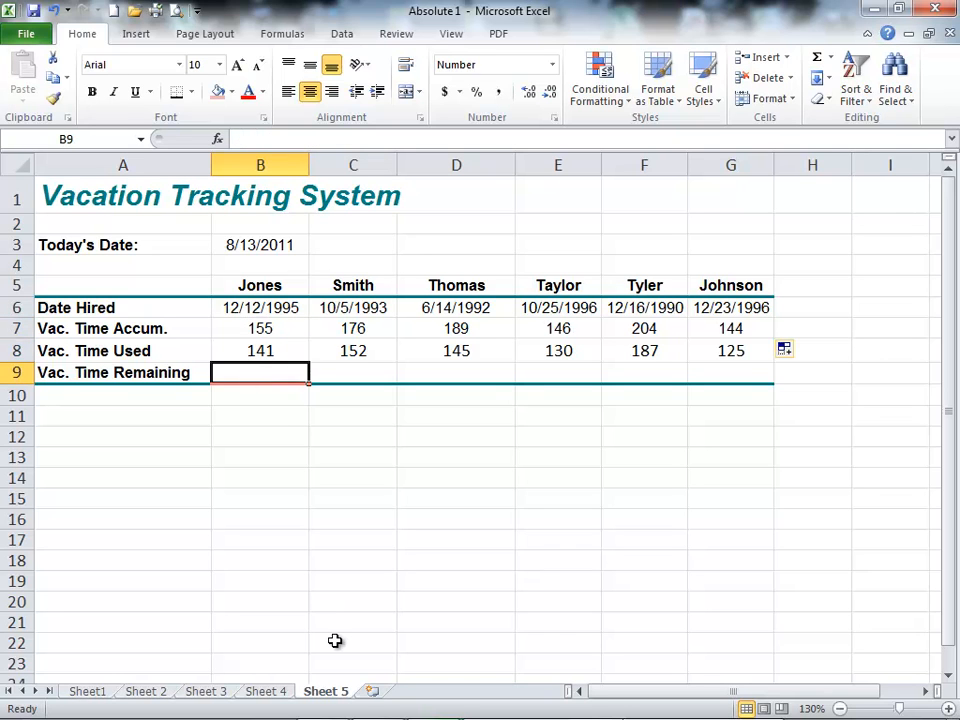
text(=)
key(Up)
key(Up)
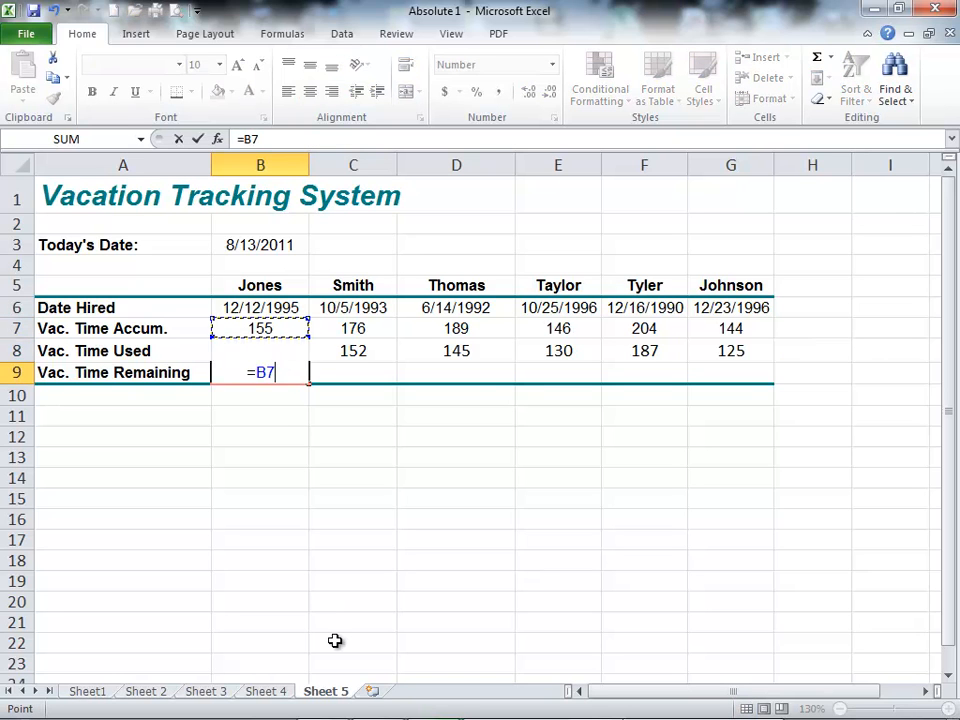
text(-)
key(Up)
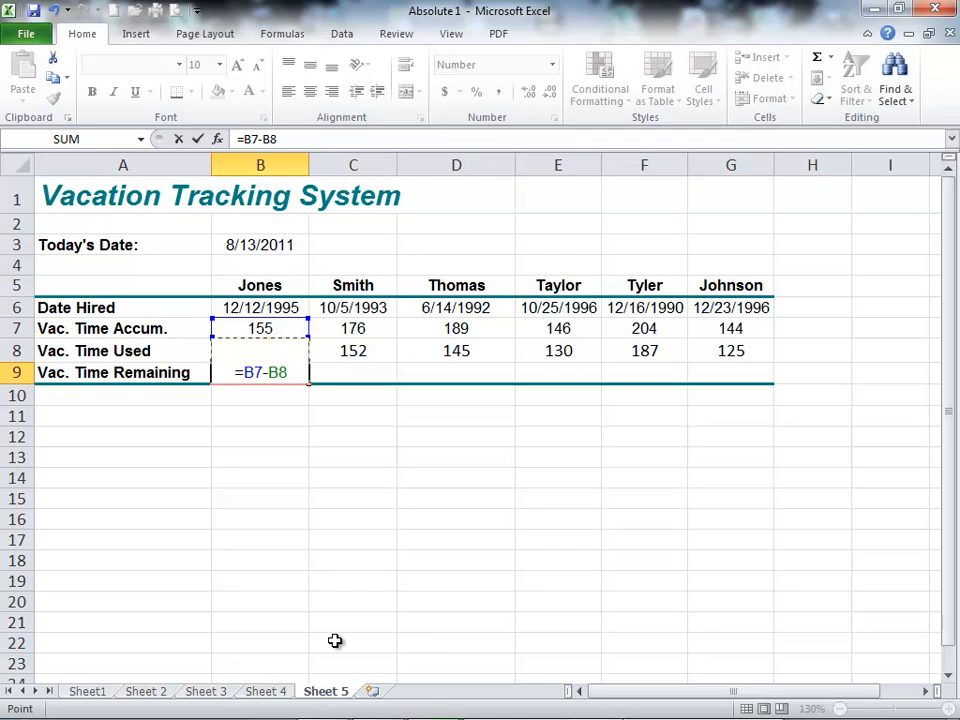
key(Return)
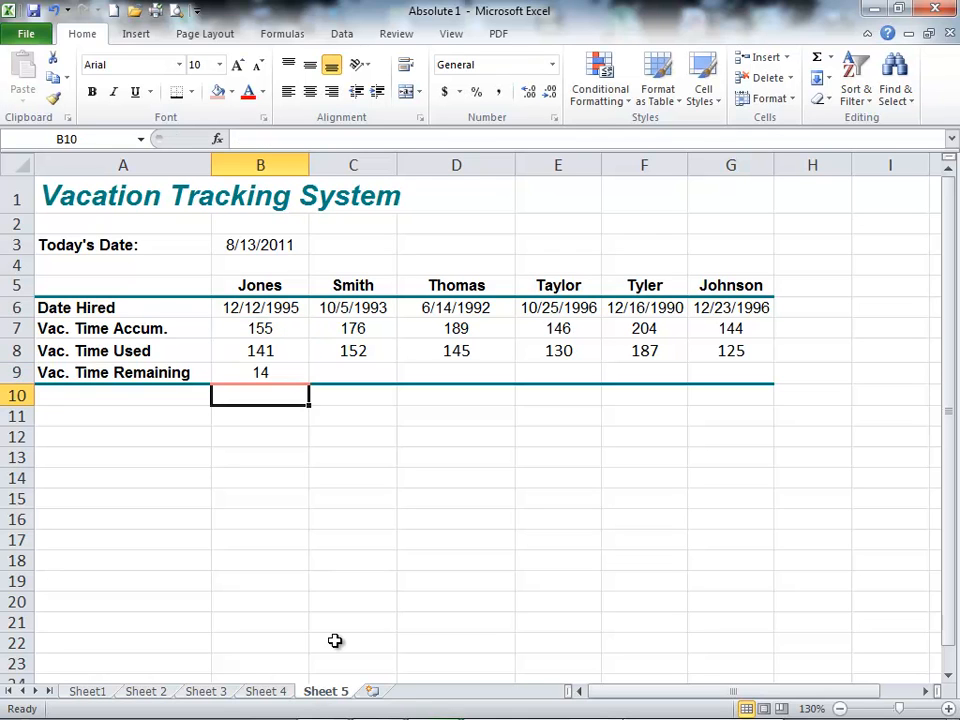
Step: Open the Vac. Time Remaining formula in B9 to examine its cell references, keeping them relative
key(Up)
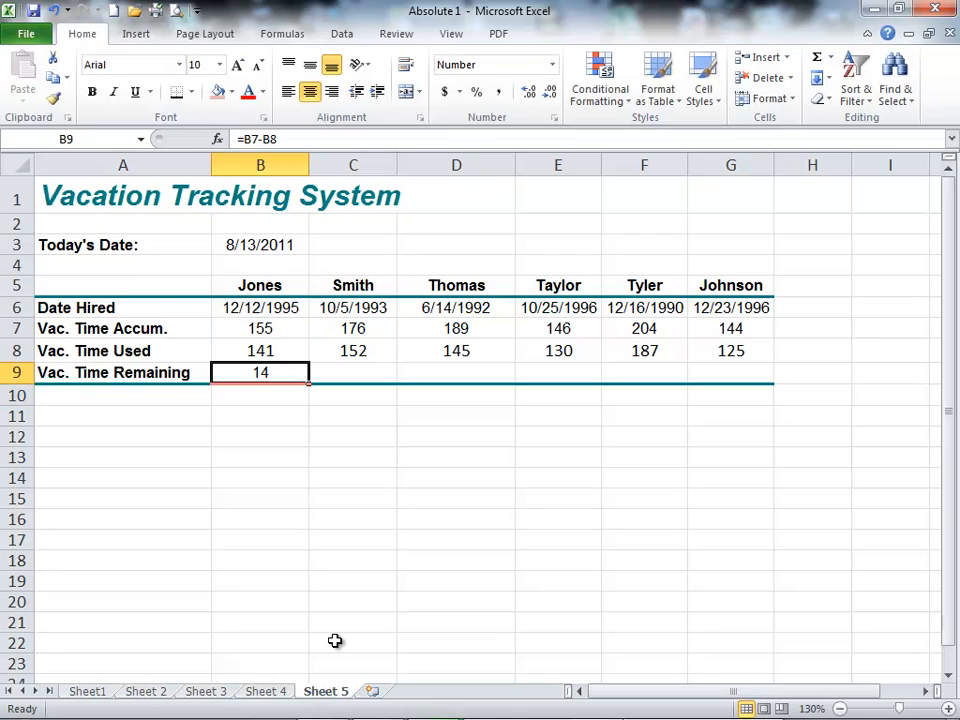
double_click(263, 372)
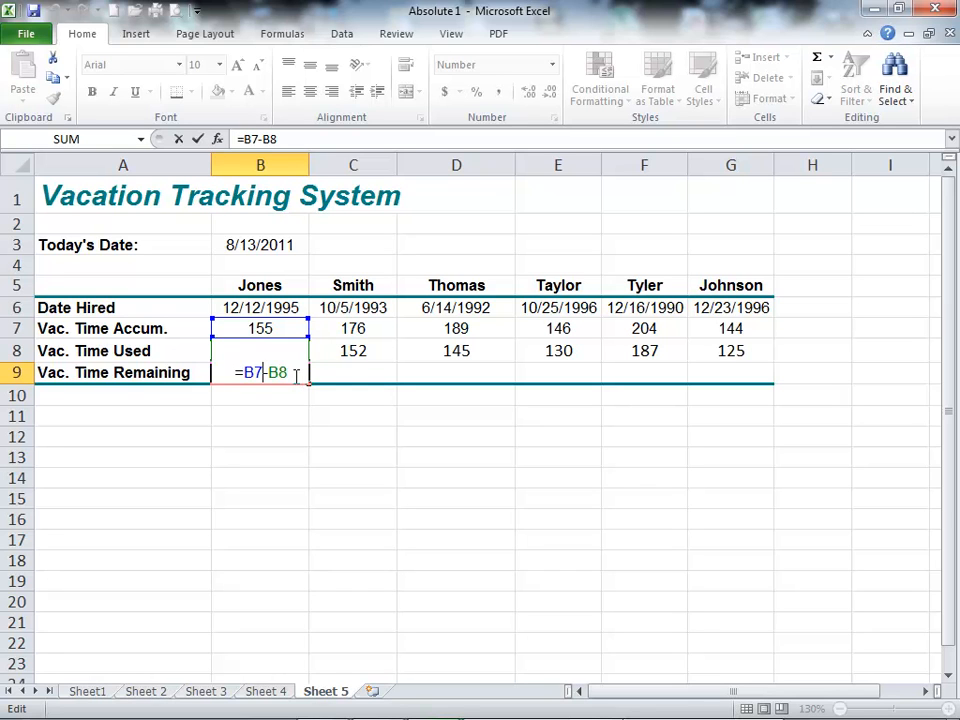
key(Left)
key(Left)
key(Left)
key(Return)
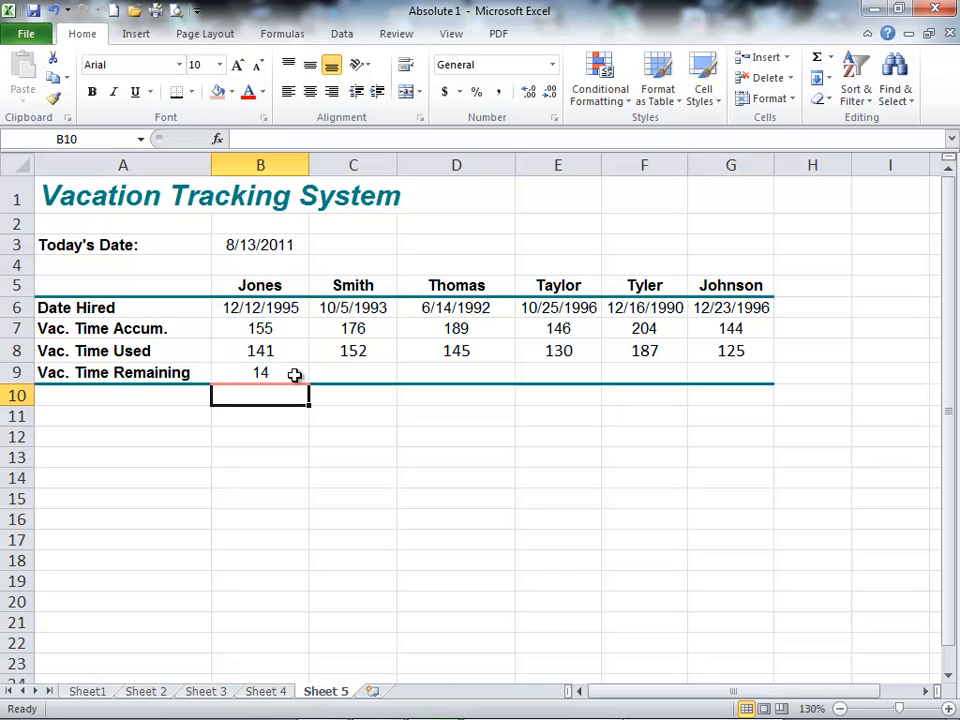
Step: Fill the remaining vacation time formula from B9 across to G9
click(293, 374)
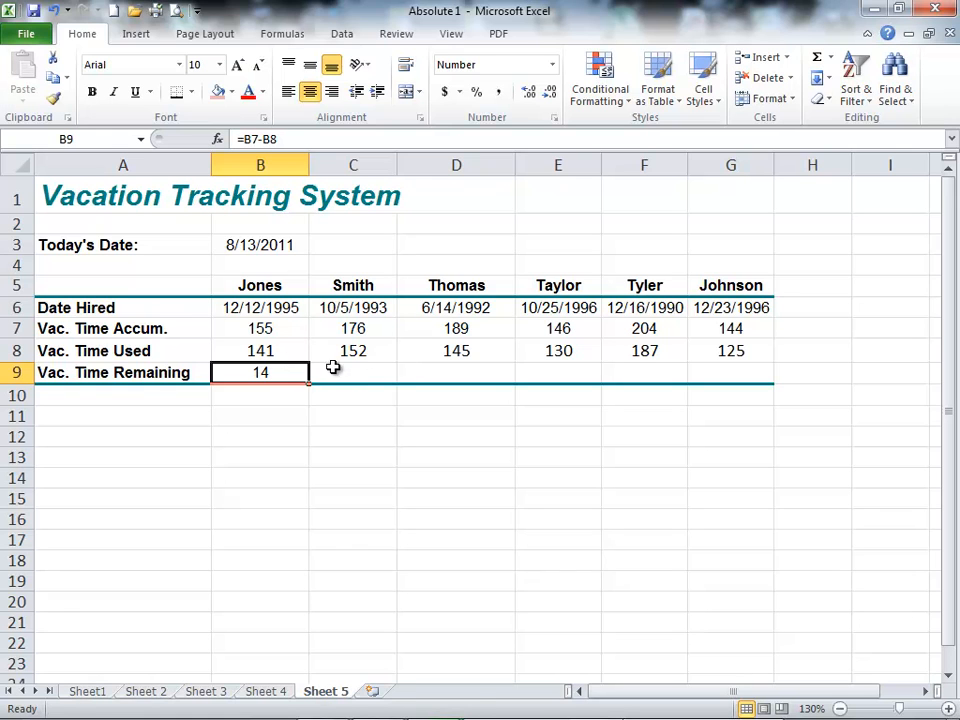
drag(310, 383, 746, 377)
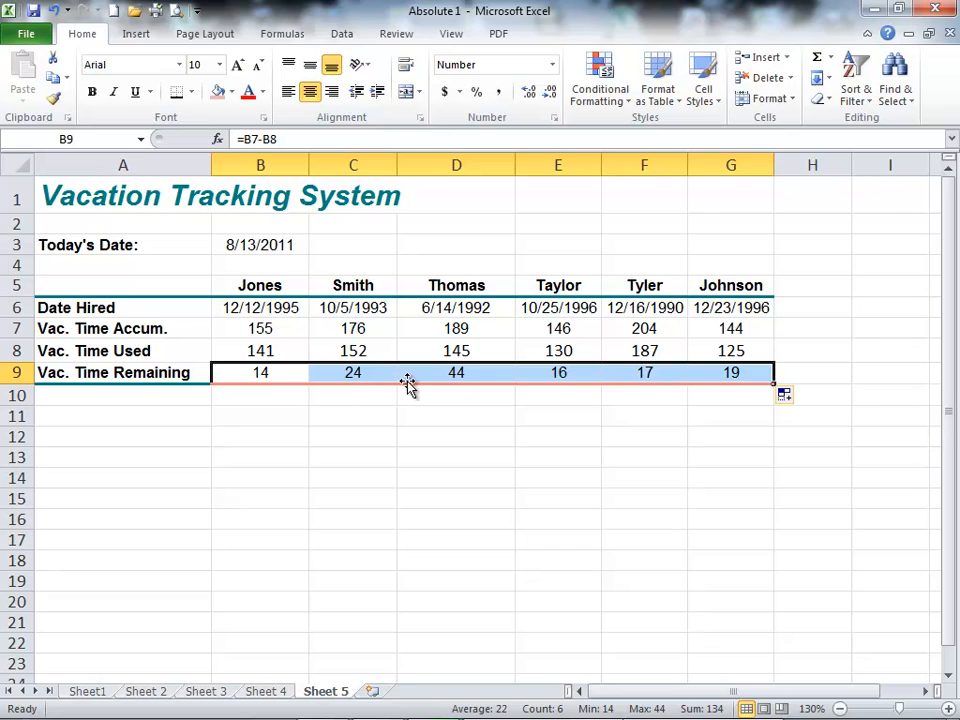
click(325, 437)
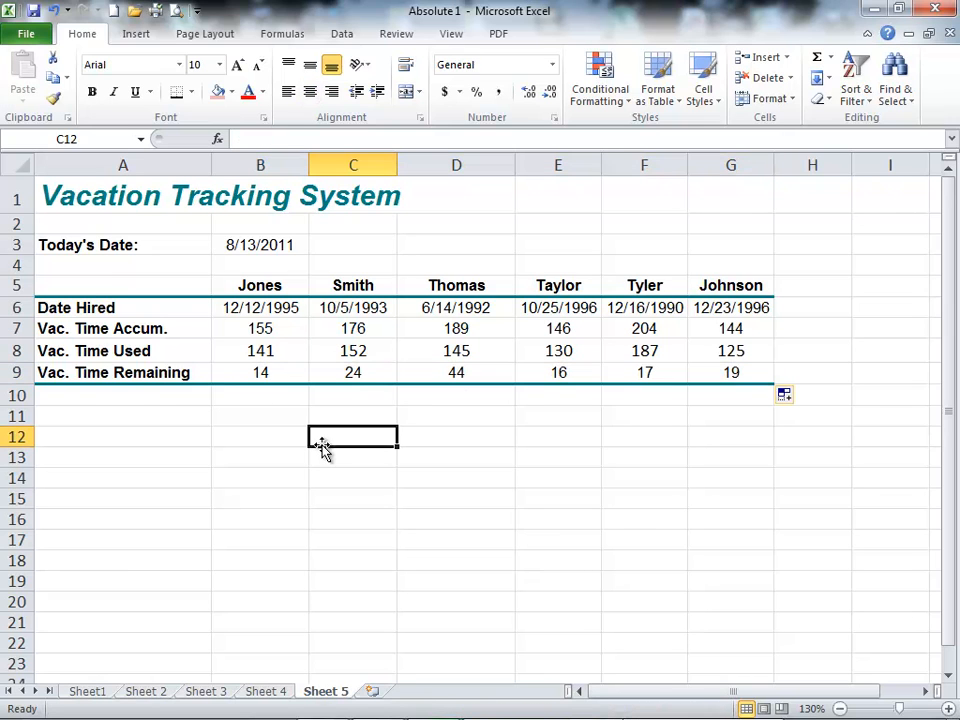
click(109, 394)
click(101, 438)
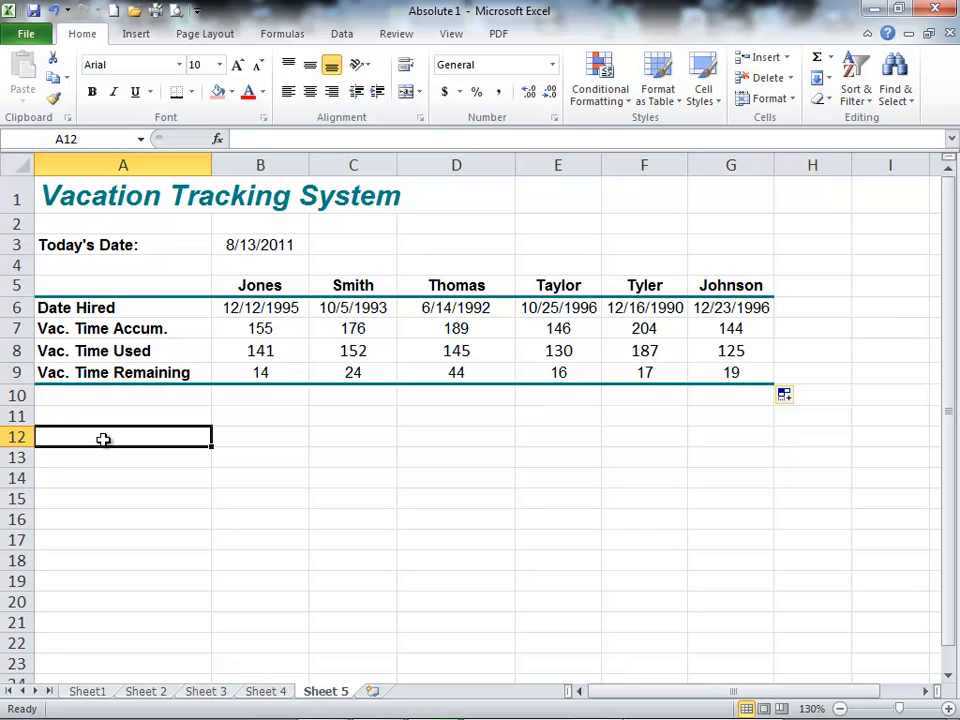
Step: Examine the formula behind Today's Date in B3 and the Vac. Time Accum. formula in B7
double_click(250, 247)
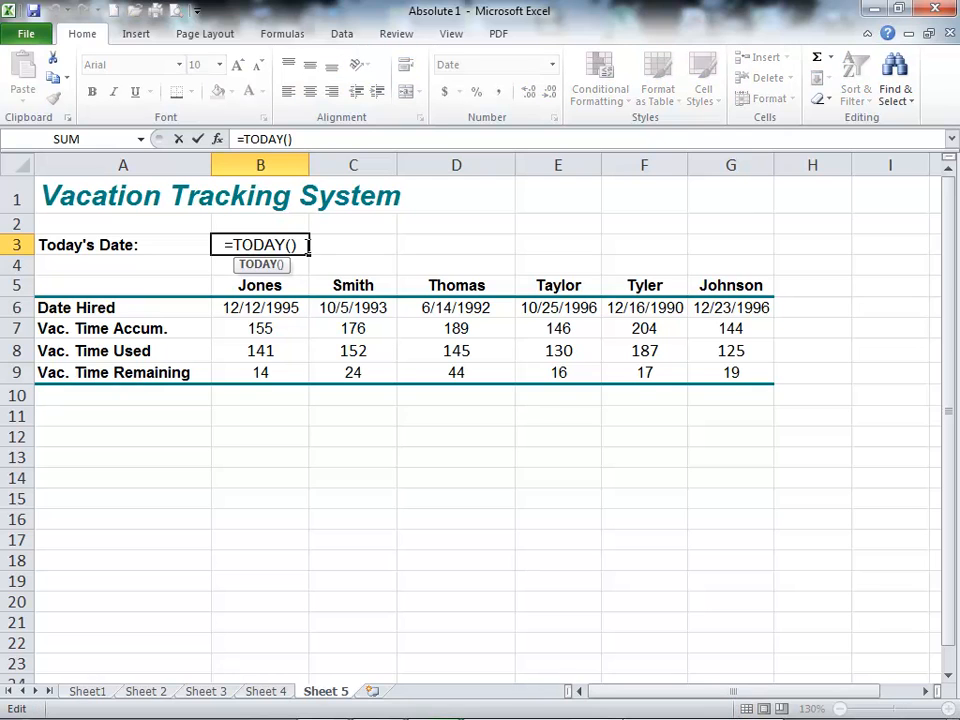
click(300, 246)
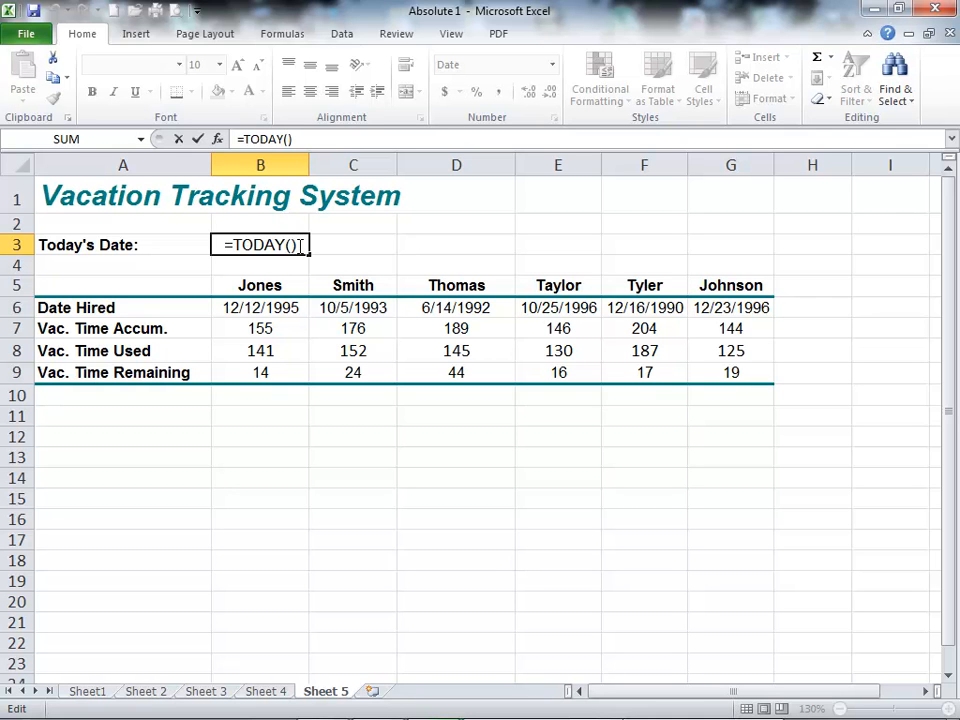
key(Return)
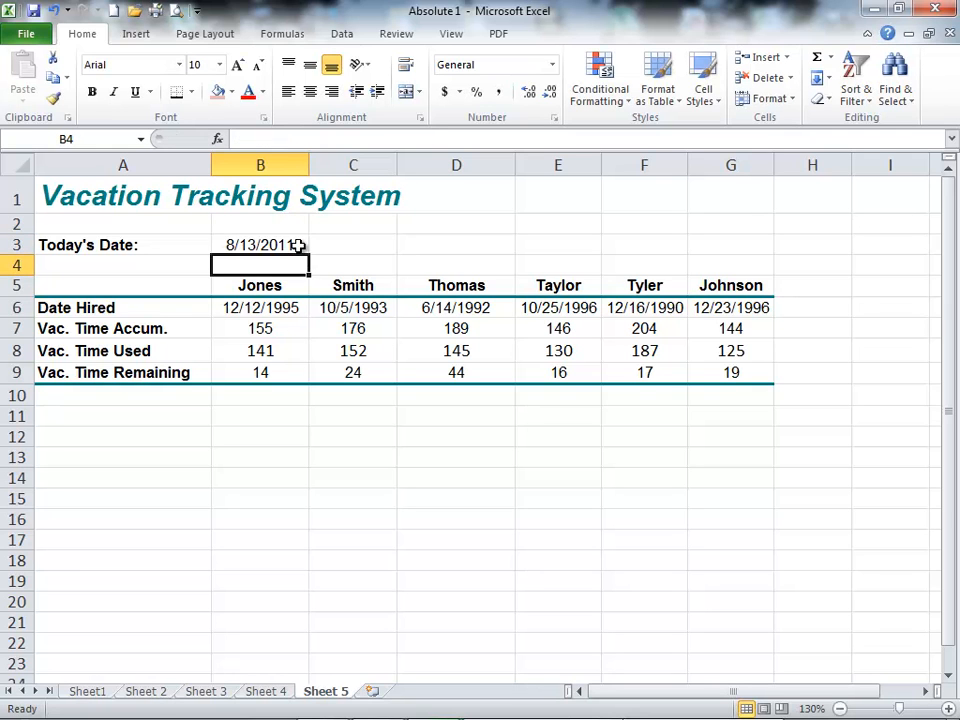
click(258, 244)
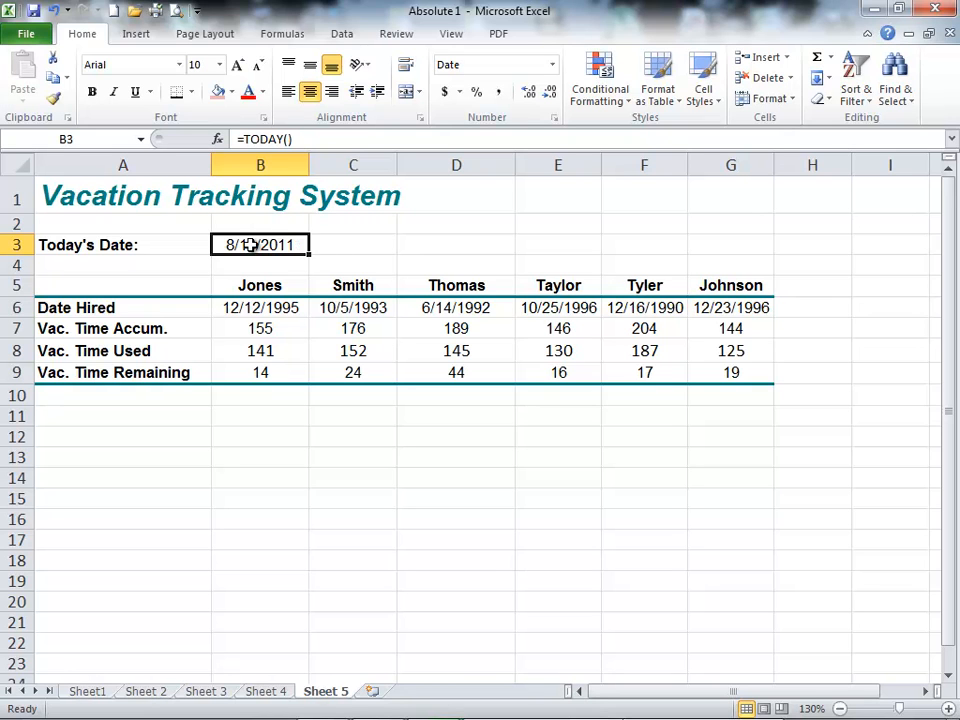
click(260, 327)
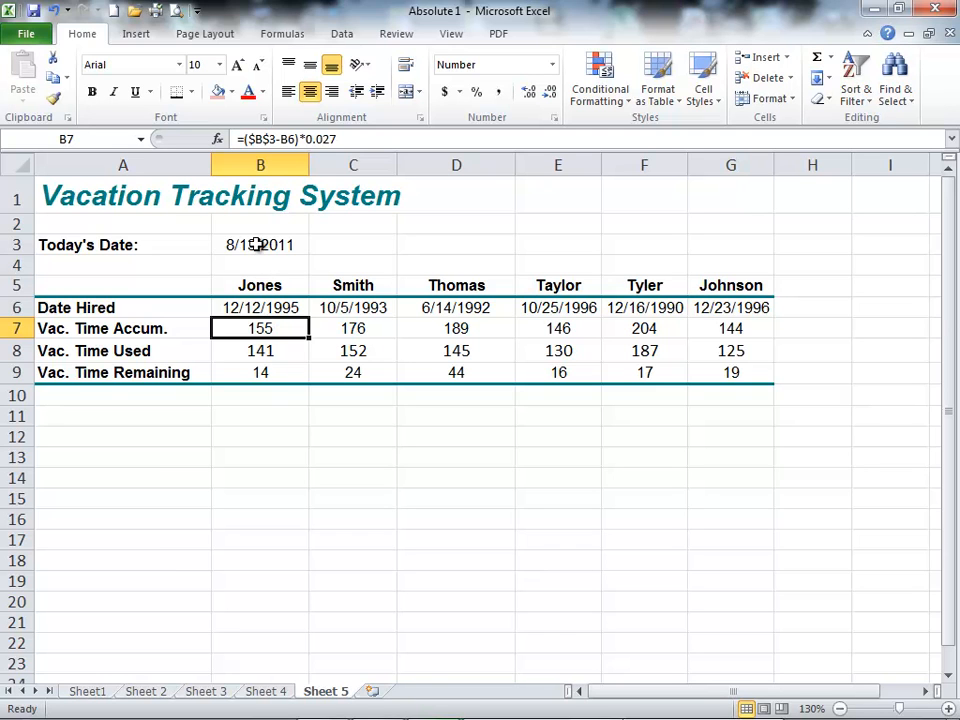
Step: Change the Today's Date formula in B3 to =TODAY()+180
double_click(258, 244)
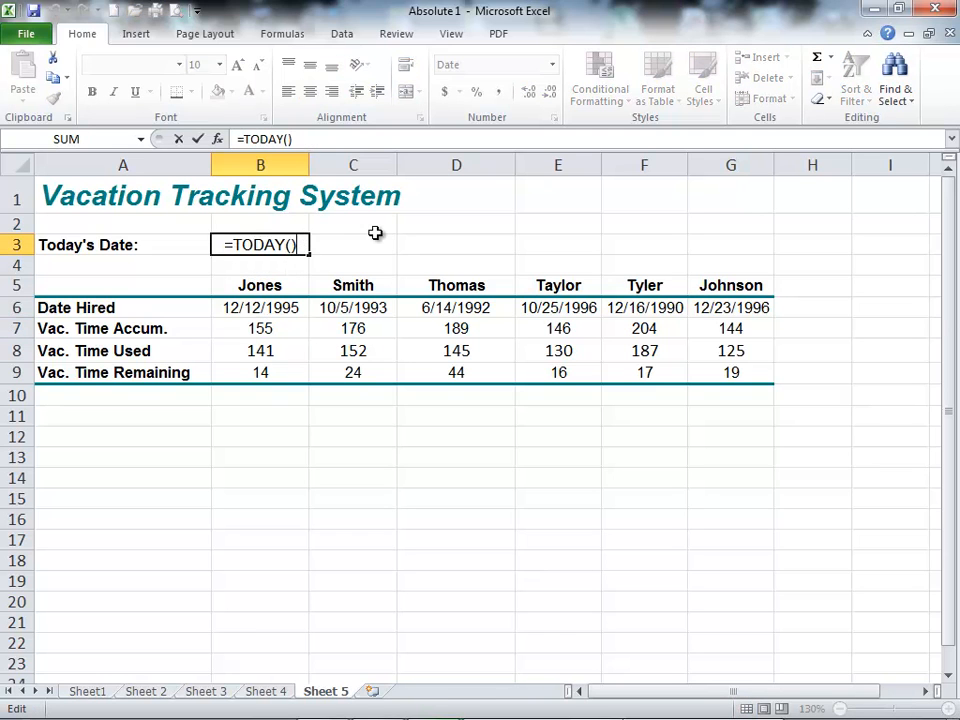
text(+180)
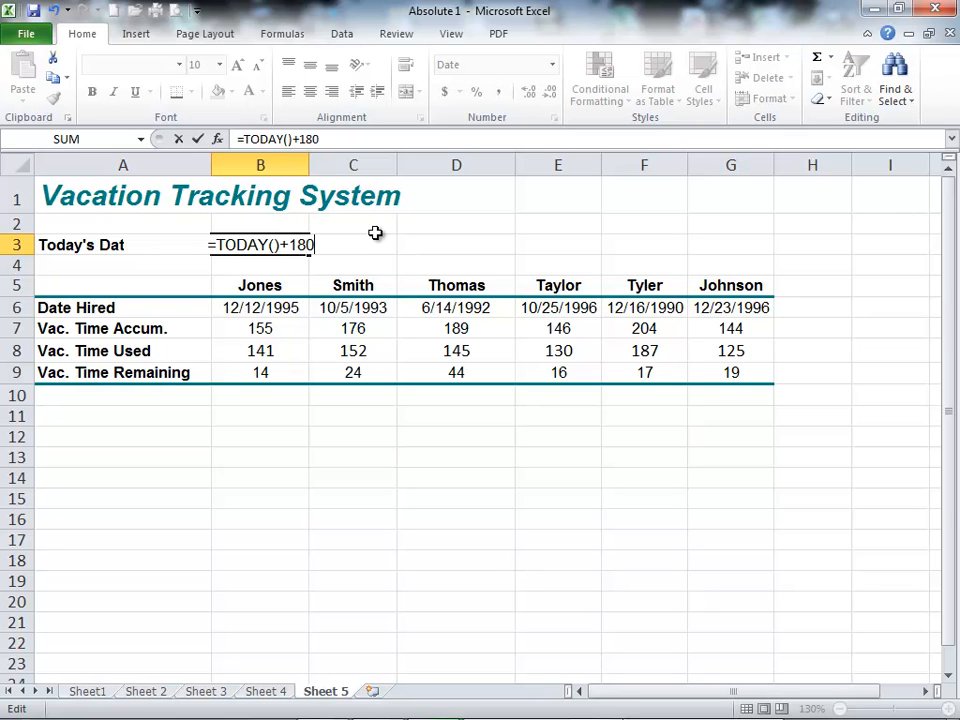
key(Return)
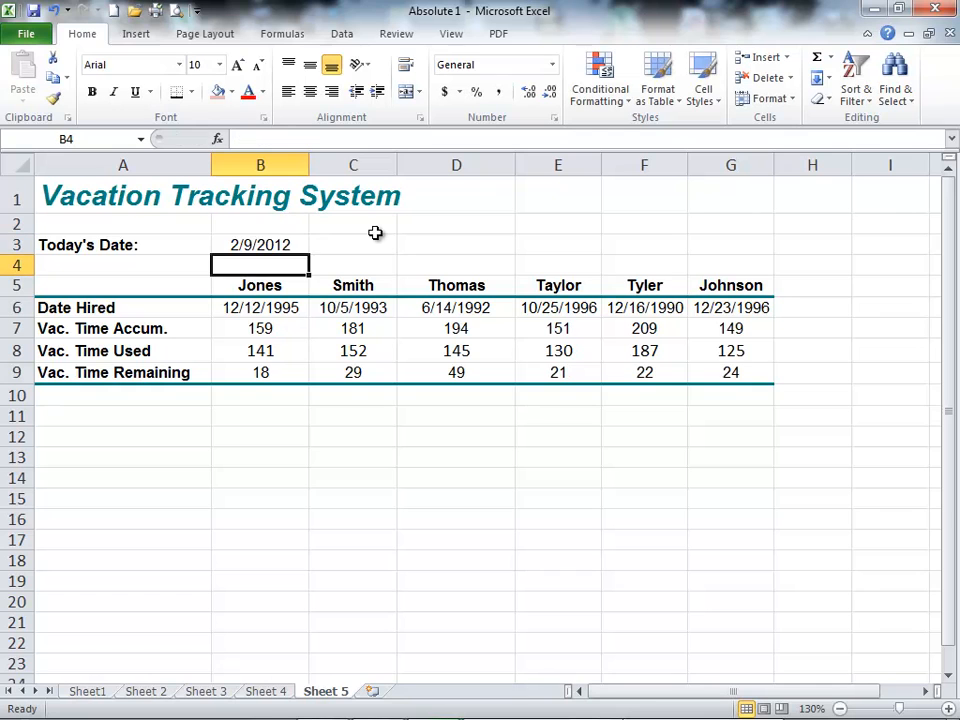
Step: Examine how B3 and the Vac. Time Accum. formulas in row 7 respond to the shifted date
key(Up)
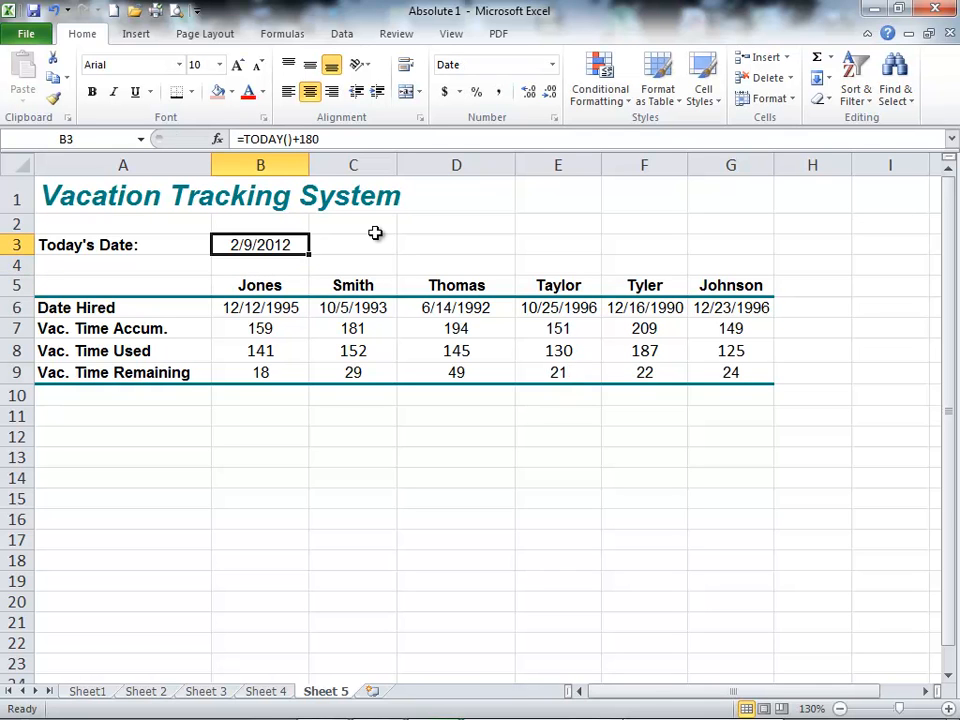
key(Down)
key(Down)
key(Down)
key(Down)
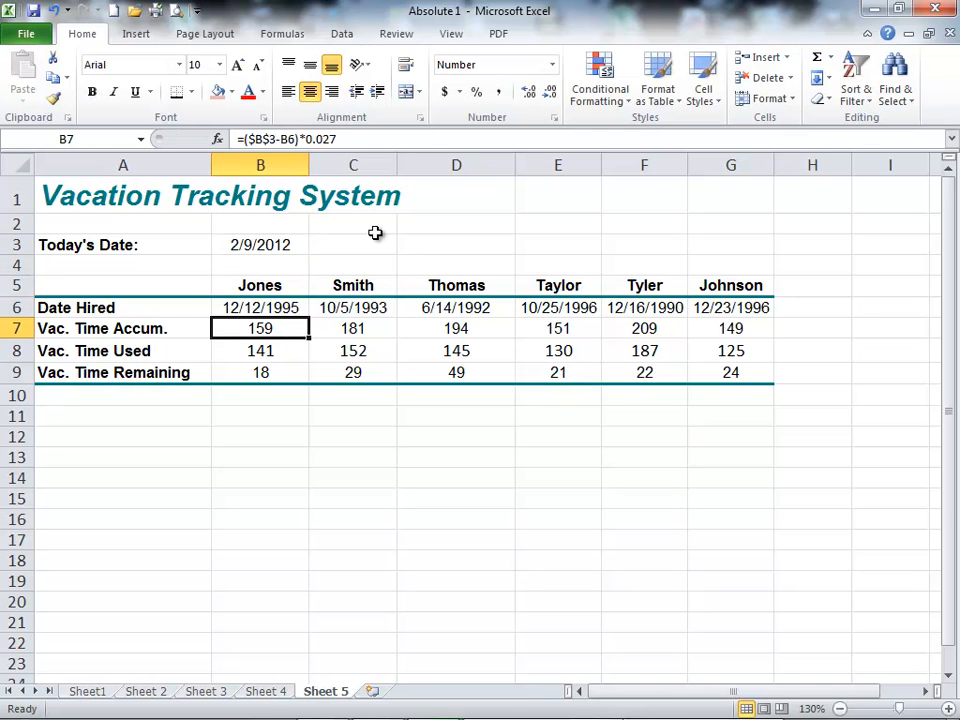
key(Right)
key(Right)
key(Right)
key(Left)
key(Left)
key(Left)
key(Up)
key(Up)
key(Up)
key(Up)
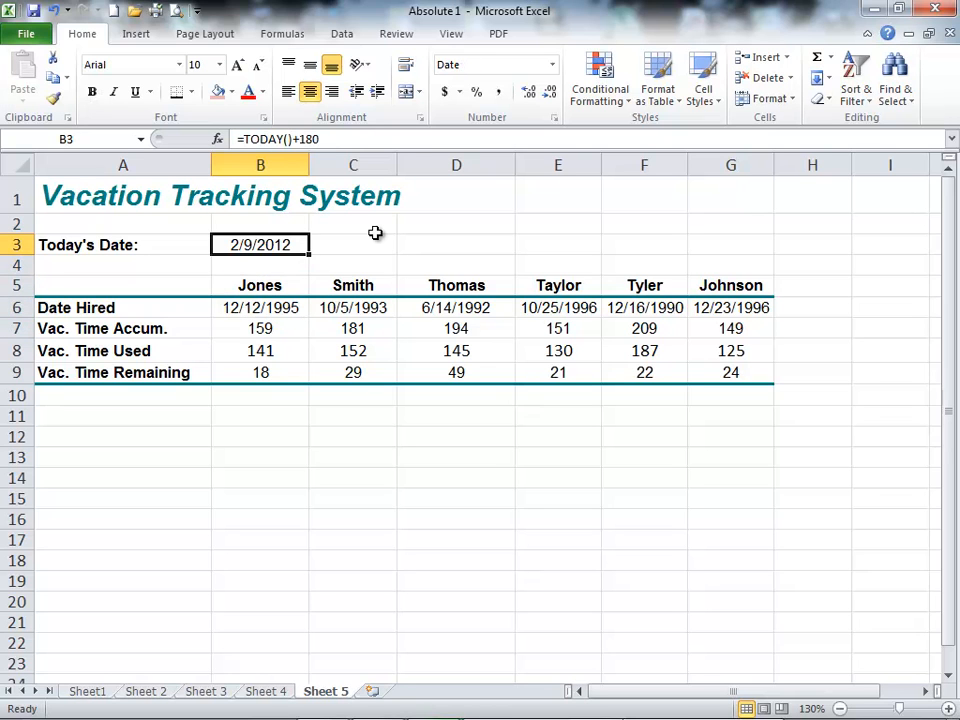
Step: Remove the 180-day offset so that B3 contains =TODAY(), and check the Vac. Time Accum. formula in B7
key(F2)
key(BackSpace)
key(BackSpace)
key(BackSpace)
key(BackSpace)
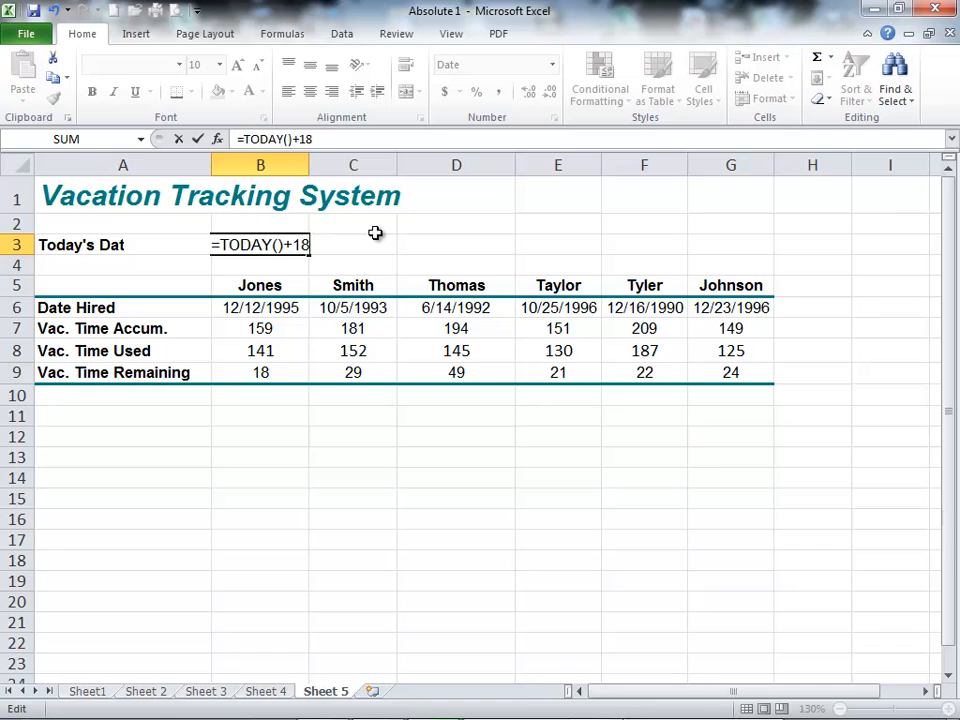
key(Return)
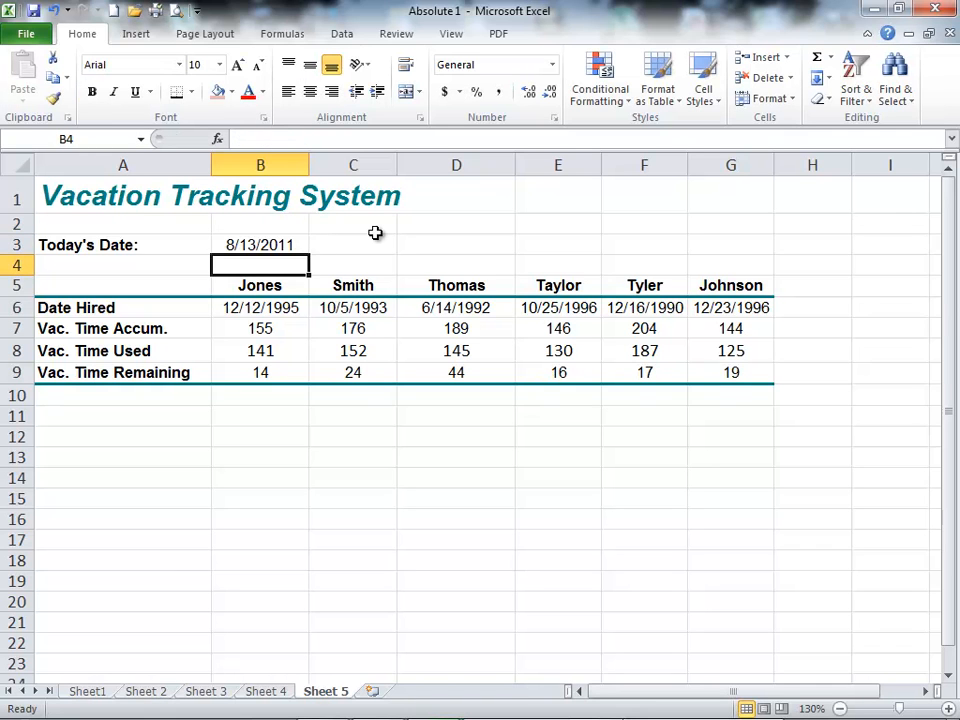
key(Down)
key(Down)
key(Down)
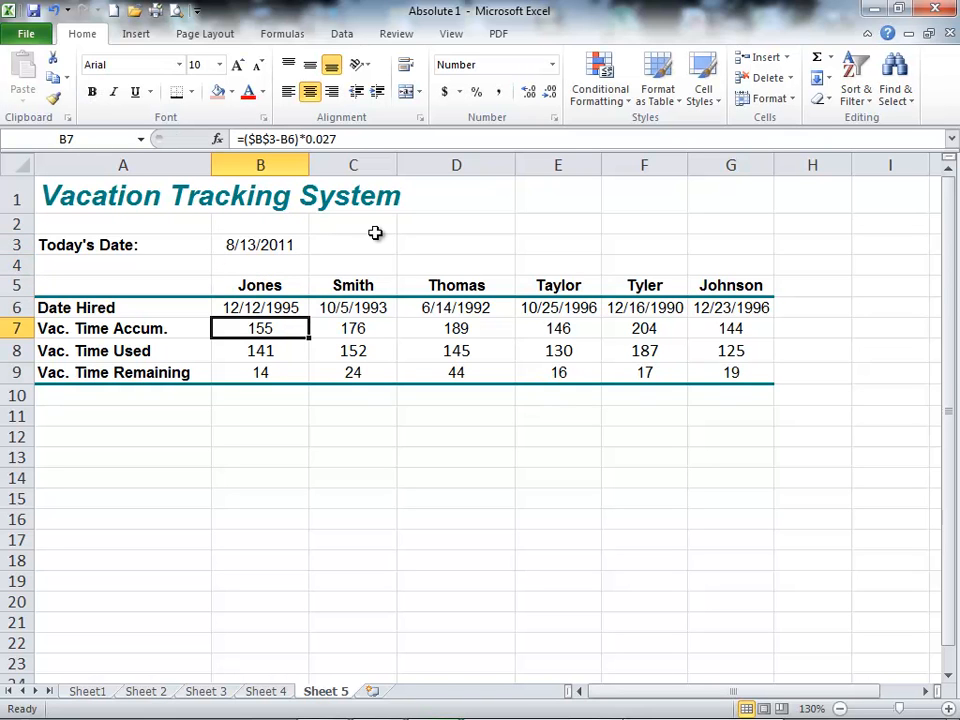
Step: Change the Today's Date formula in B3 to =TODAY()+365 and check the Vac. Time Accum. cell in B7
key(Up)
key(Up)
key(Up)
key(Up)
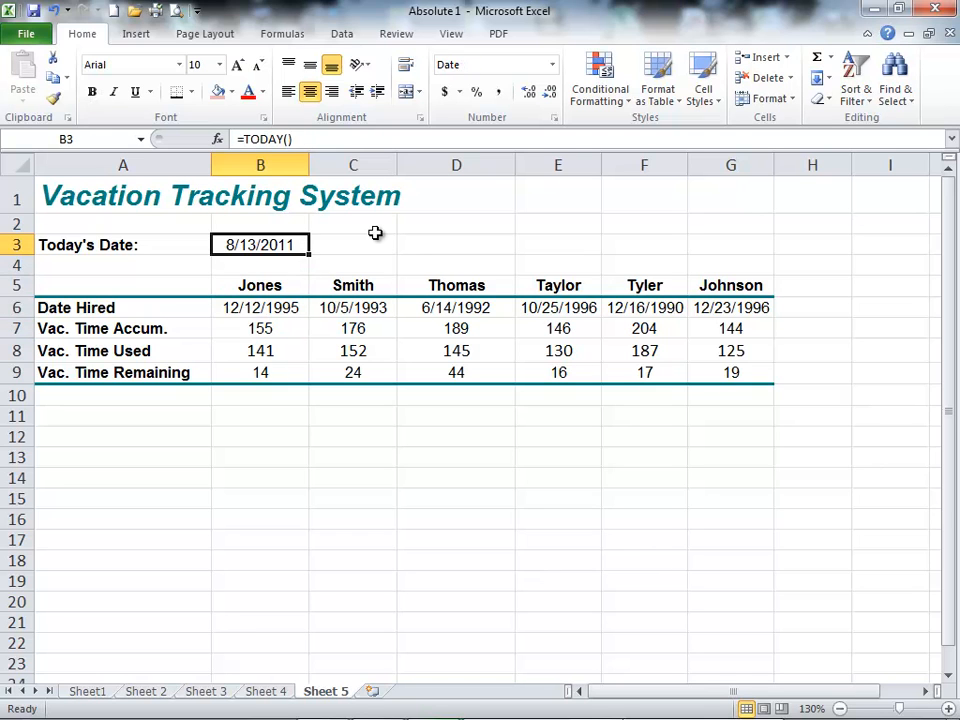
key(F2)
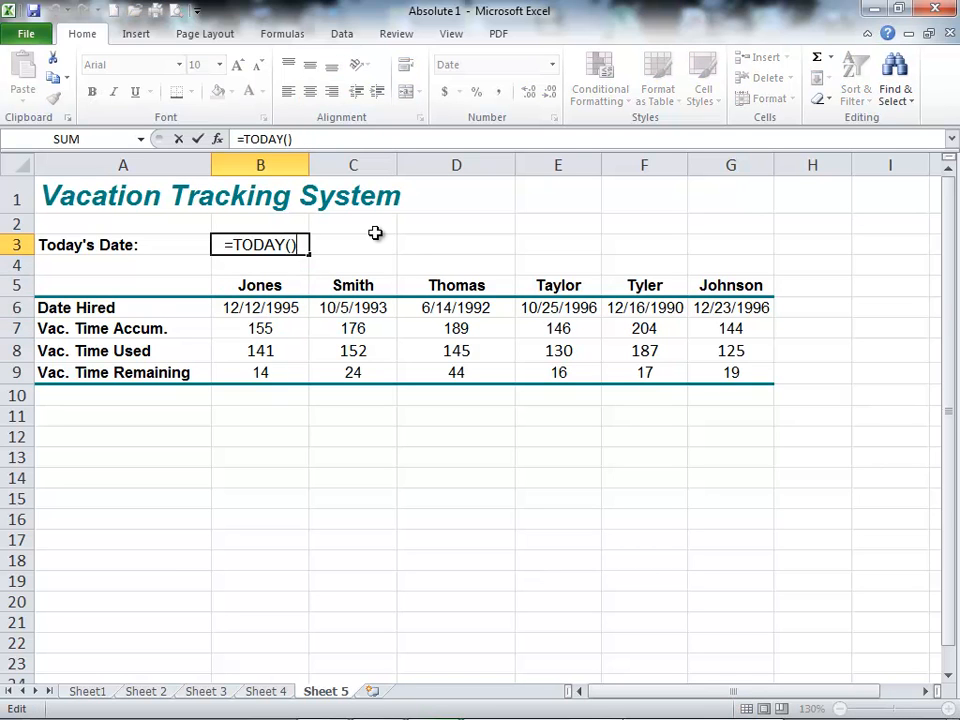
text(+365)
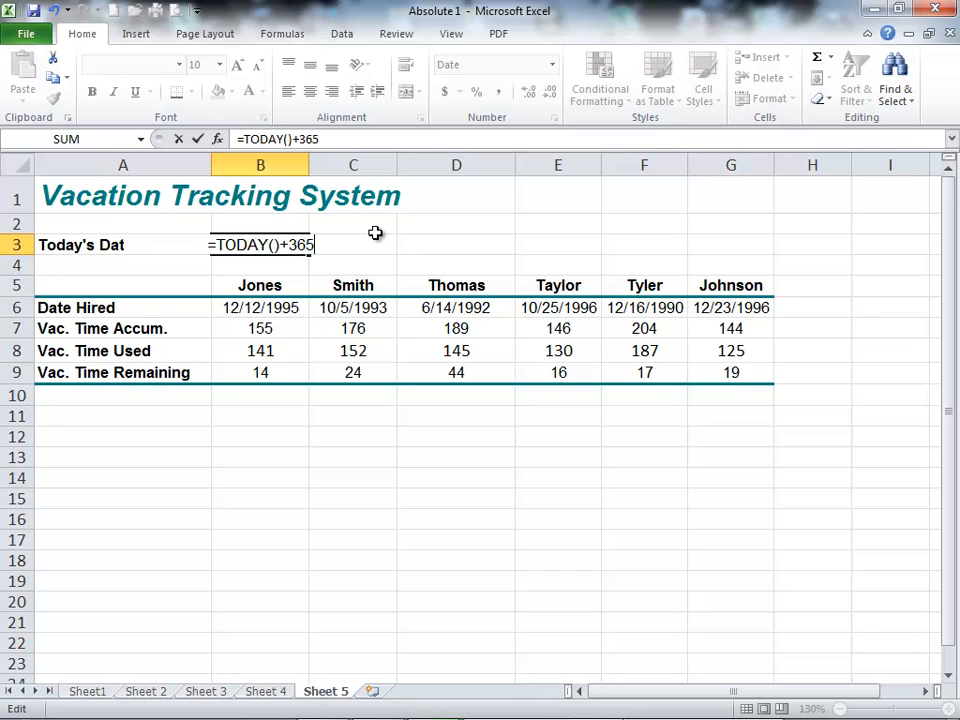
key(Return)
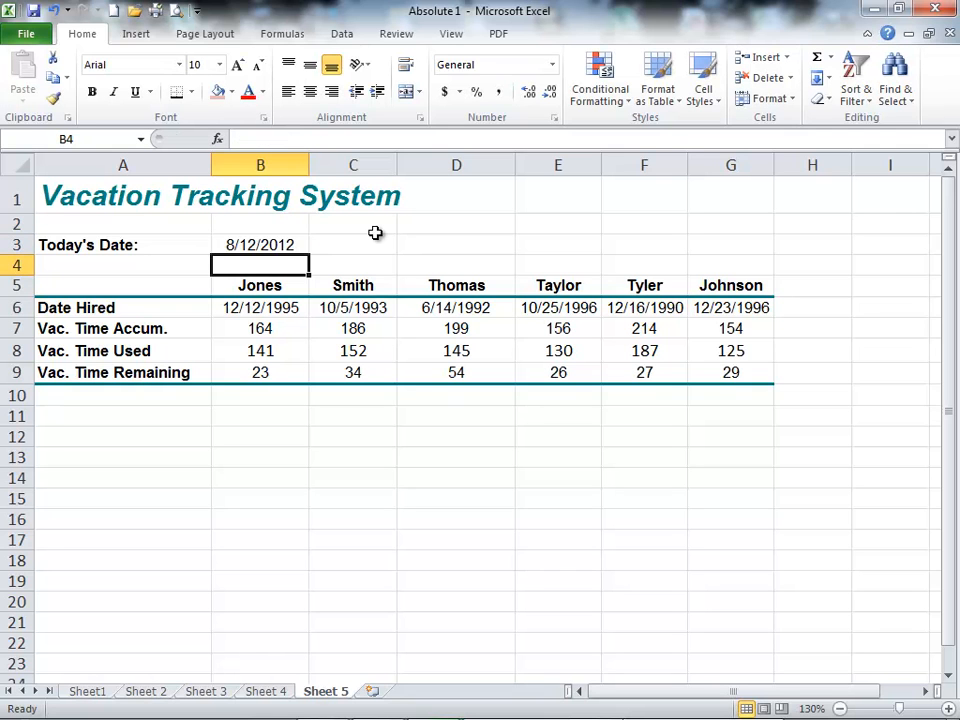
key(Down)
key(Down)
key(Down)
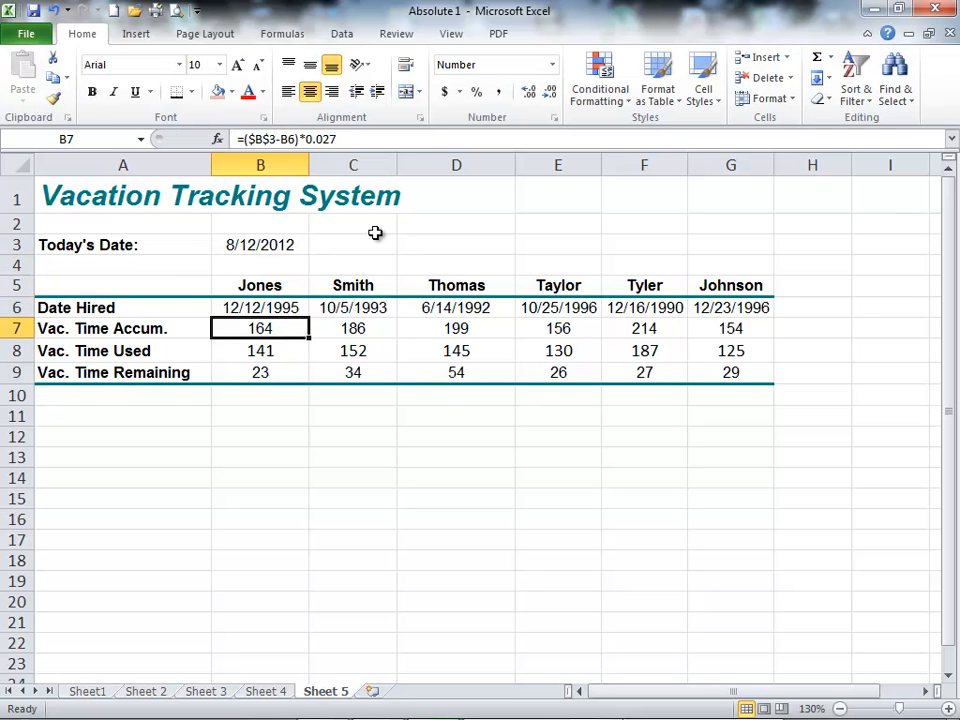
key(Up)
key(Up)
key(Up)
key(Up)
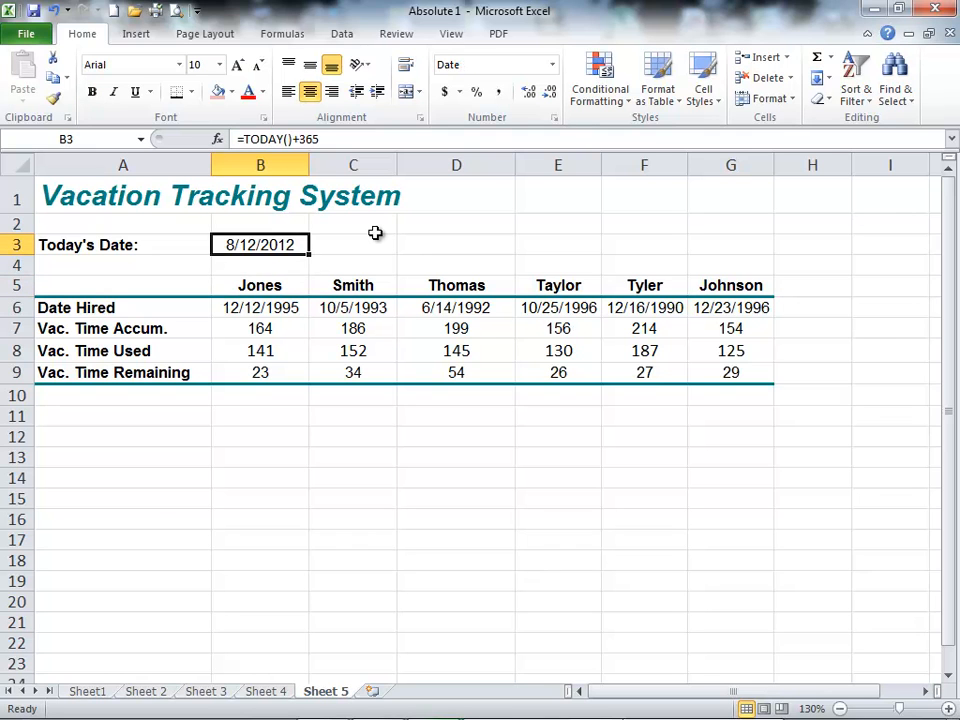
key(Down)
key(Down)
key(Down)
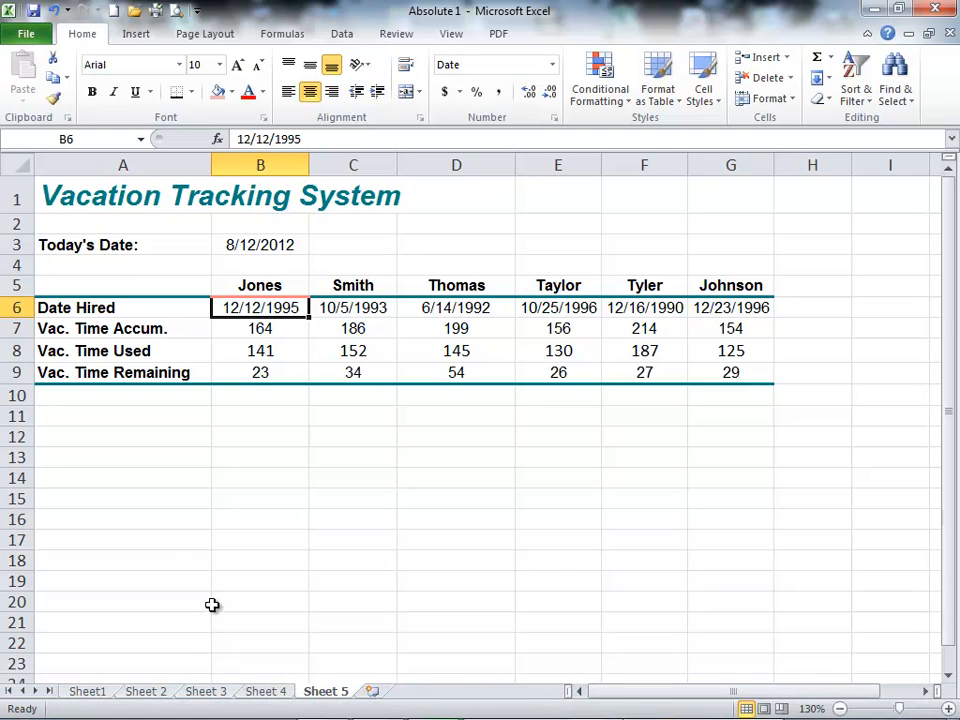
Step: Open Sheet1 and examine the first formulas in the Interest column for their reference to the current rate
click(92, 694)
click(317, 375)
click(343, 352)
click(345, 376)
click(384, 348)
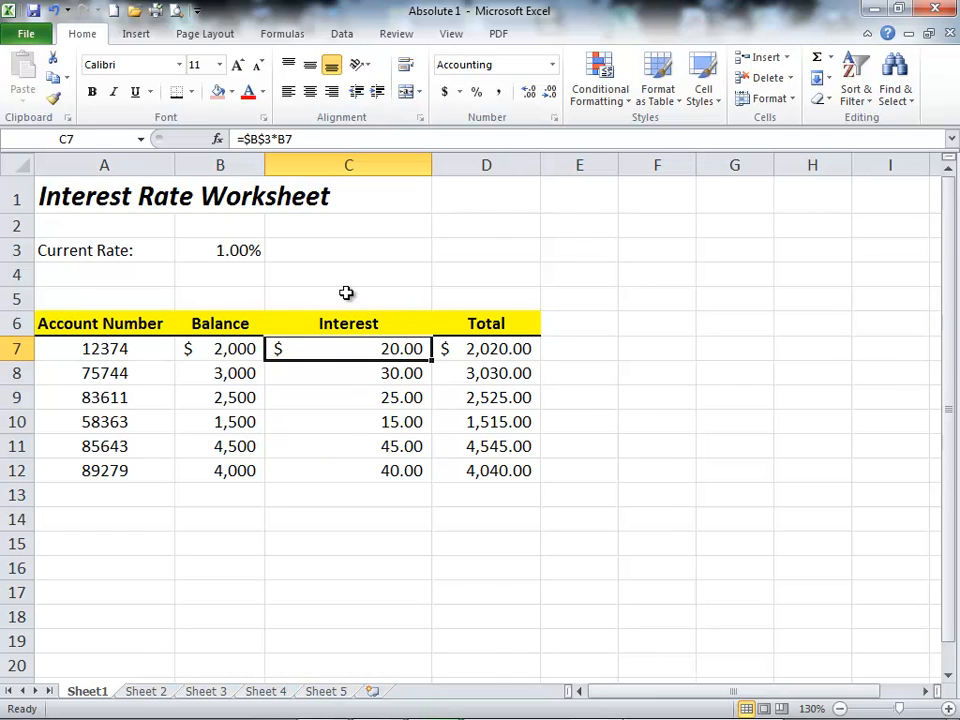
Step: Show the formulas on Sheet1, compare the Interest formulas in C8 through C12, and switch back to showing values
key(ctrl+grave)
click(574, 373)
click(580, 397)
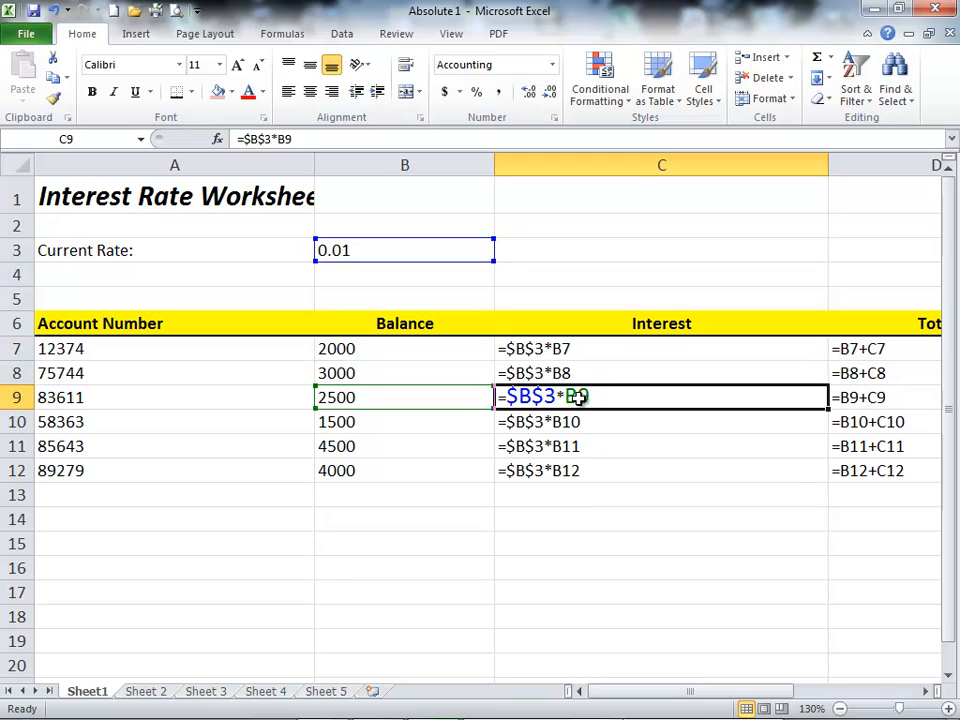
click(583, 422)
click(587, 446)
click(594, 470)
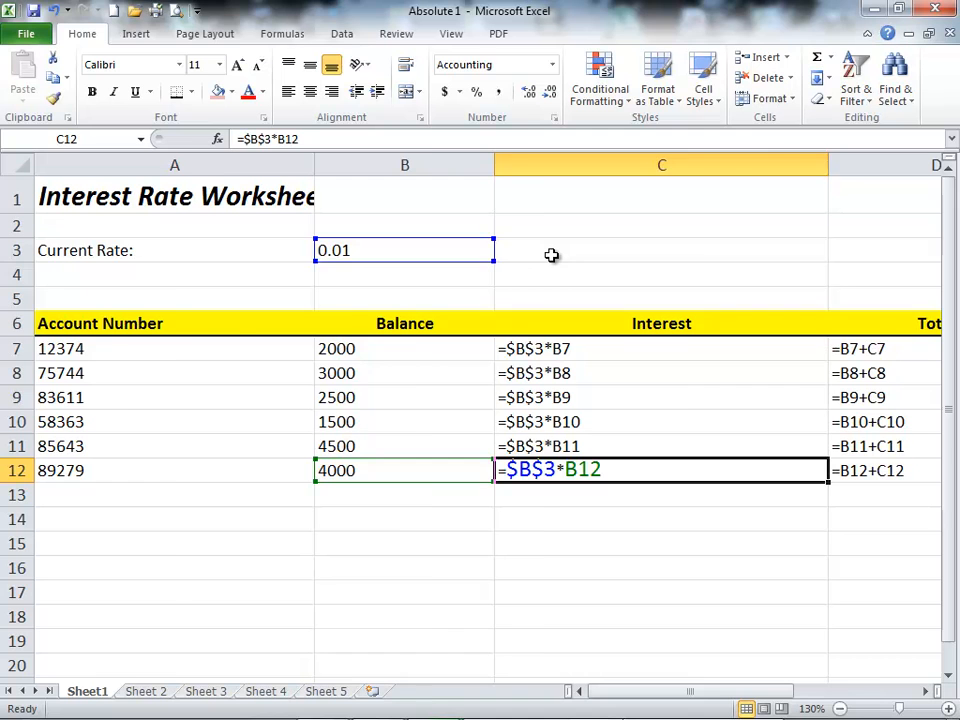
key(ctrl+grave)
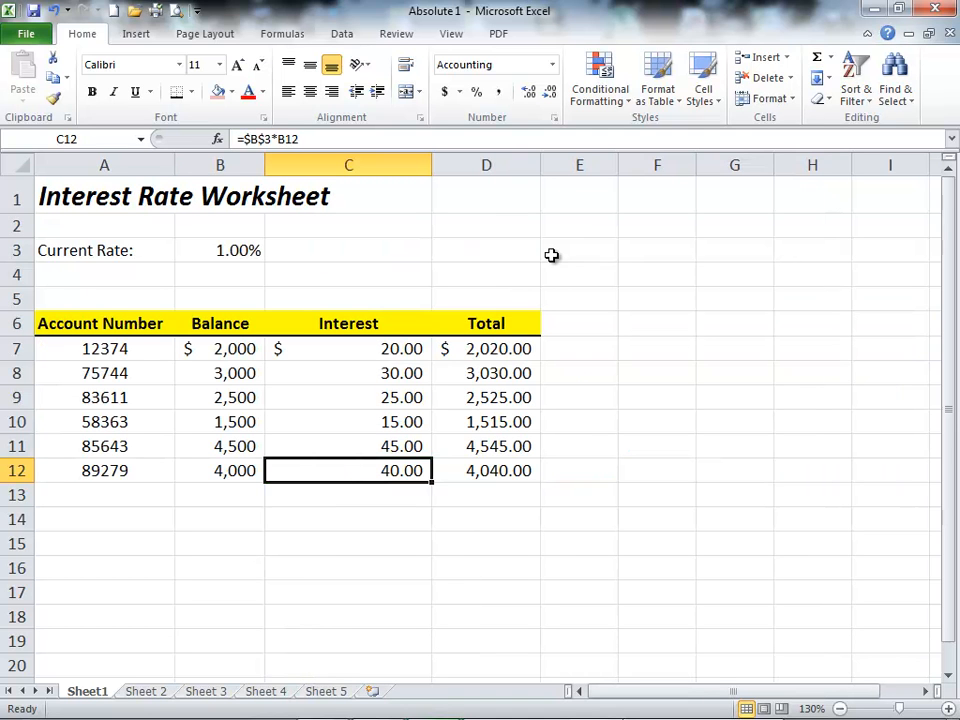
Step: Open Sheet 2 and examine the absolute references in the Markup and Retail formulas in C7 and D7
click(146, 692)
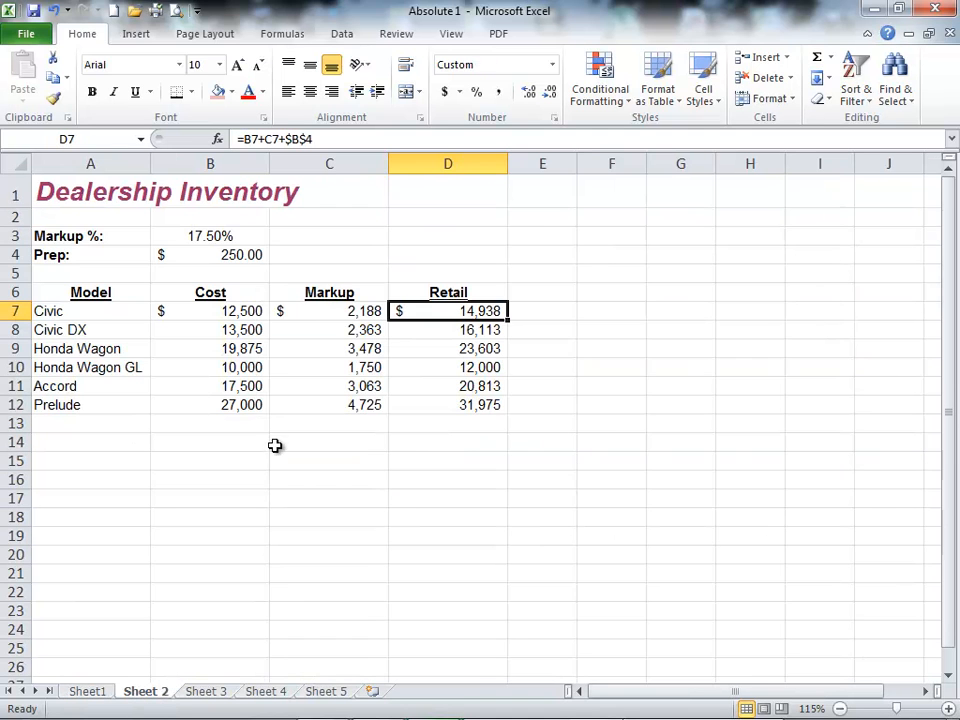
click(332, 350)
click(360, 294)
click(446, 311)
click(340, 313)
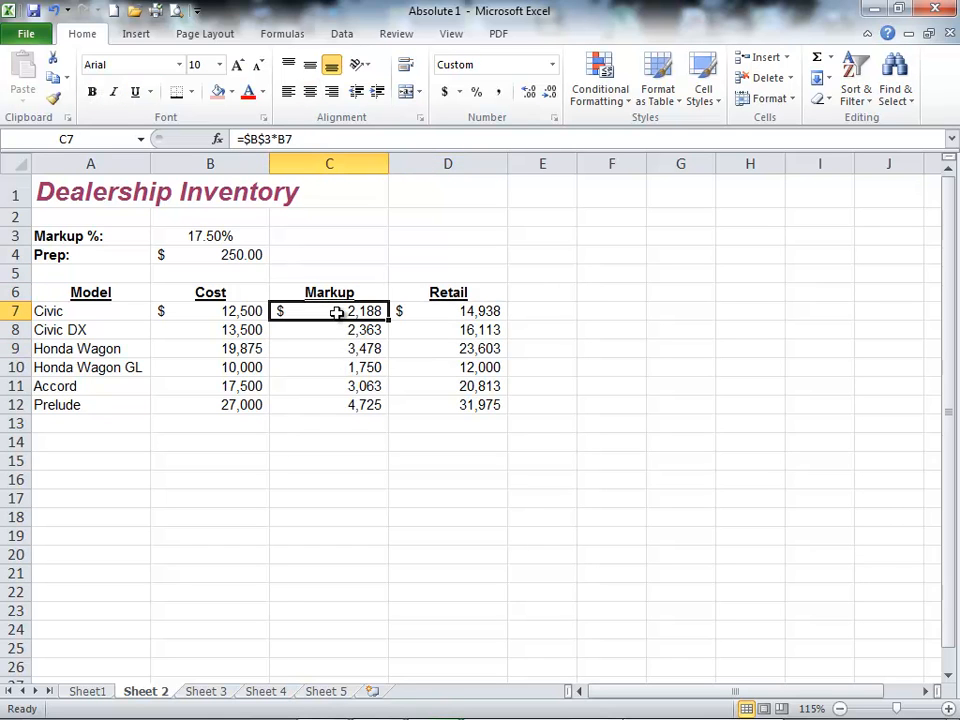
Step: Review the commission calculations on Sheet 3 and the 20% Under lumber formula in C9 on Sheet 4
click(208, 692)
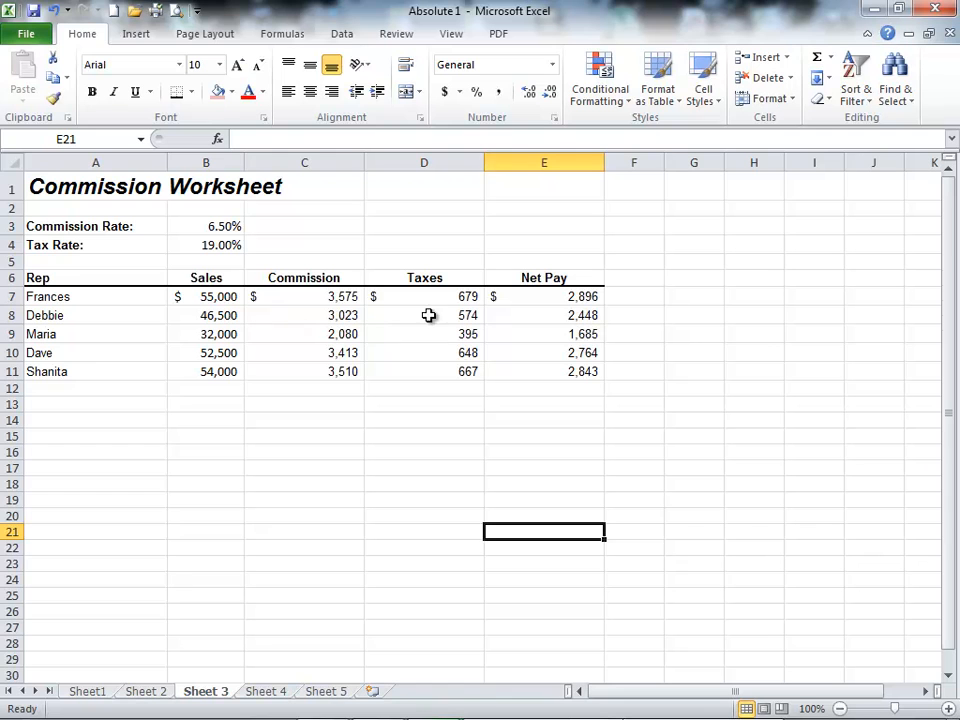
click(266, 692)
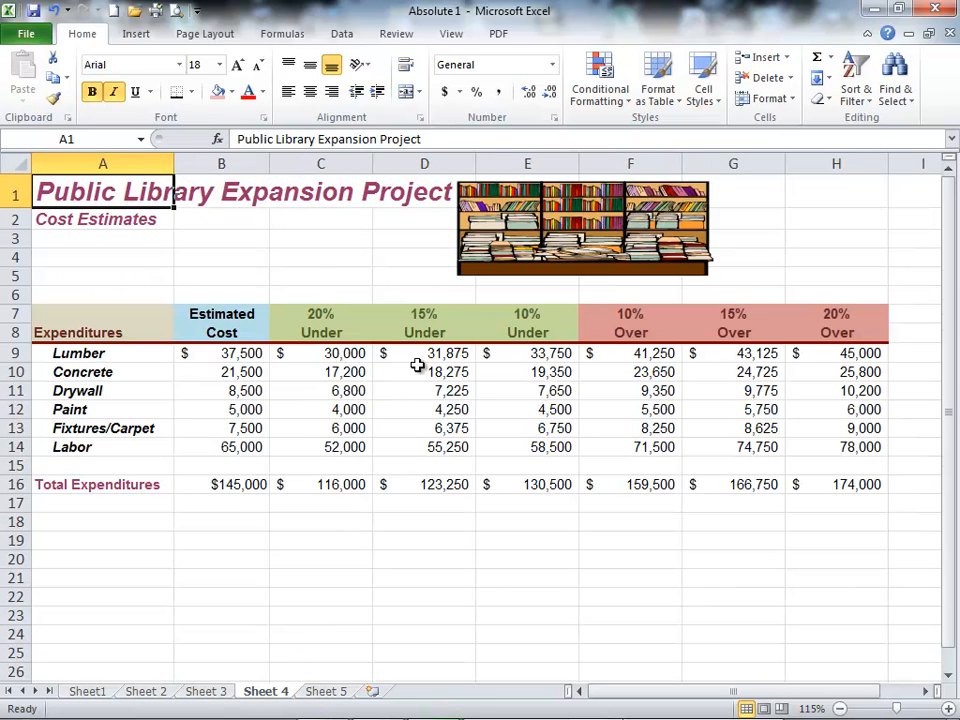
click(334, 353)
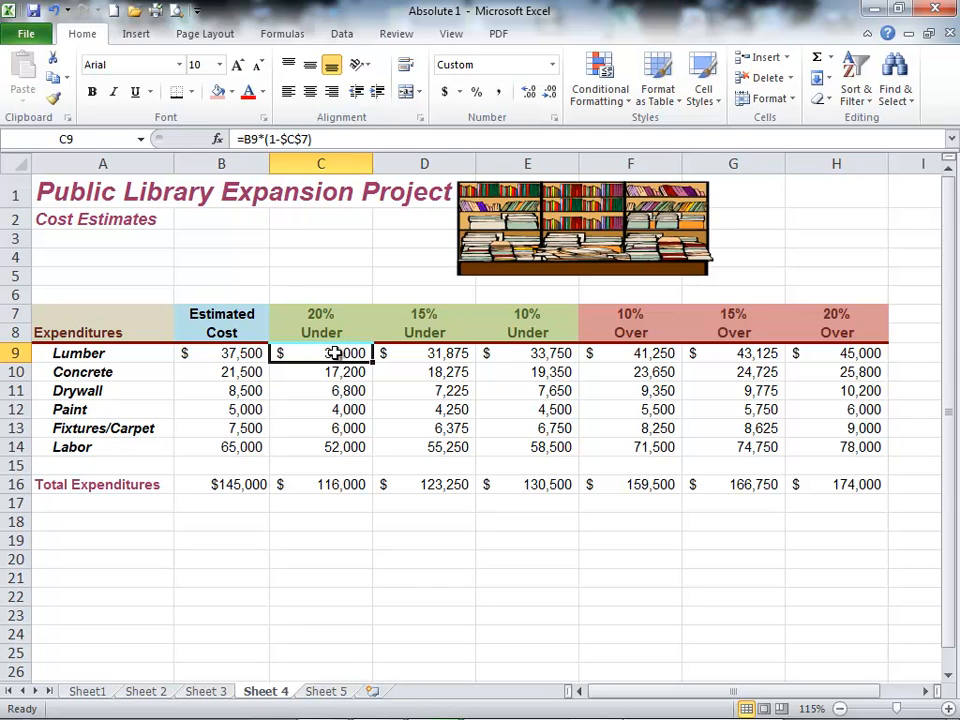
Step: Return to Sheet 5 and examine the Vac. Time Accum. formulas in B7 and C7, finishing on cell A1
click(324, 691)
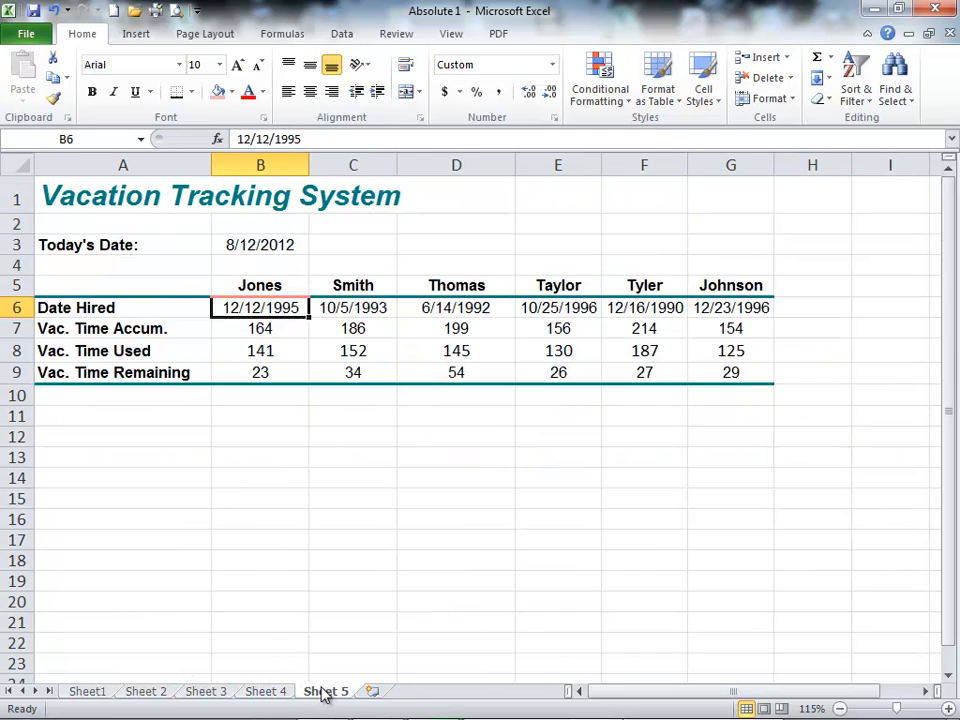
click(423, 327)
click(260, 327)
click(347, 328)
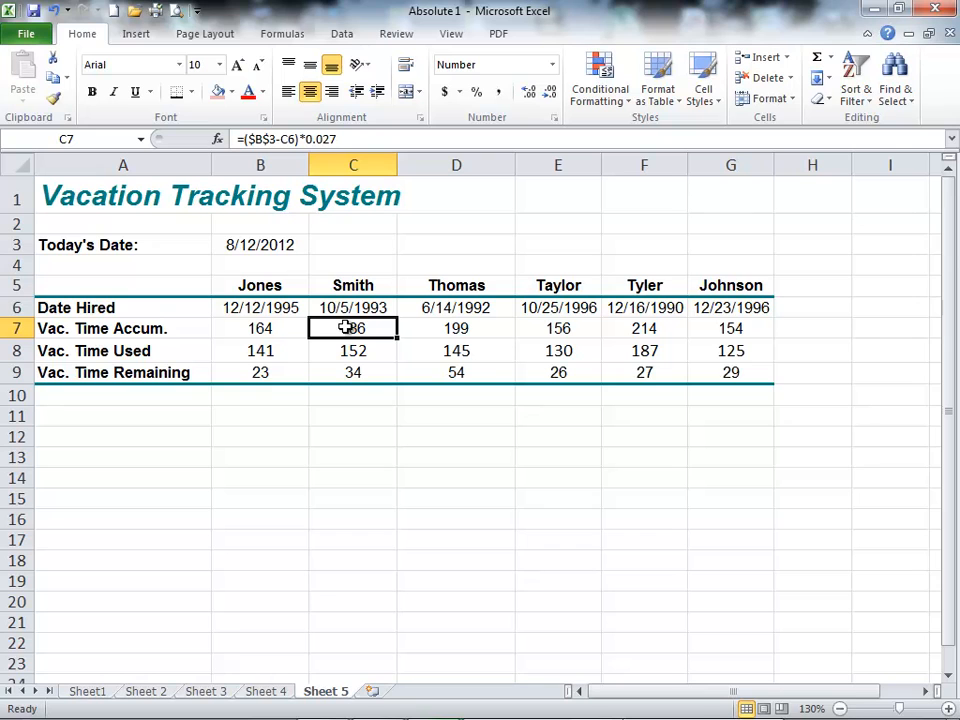
click(411, 452)
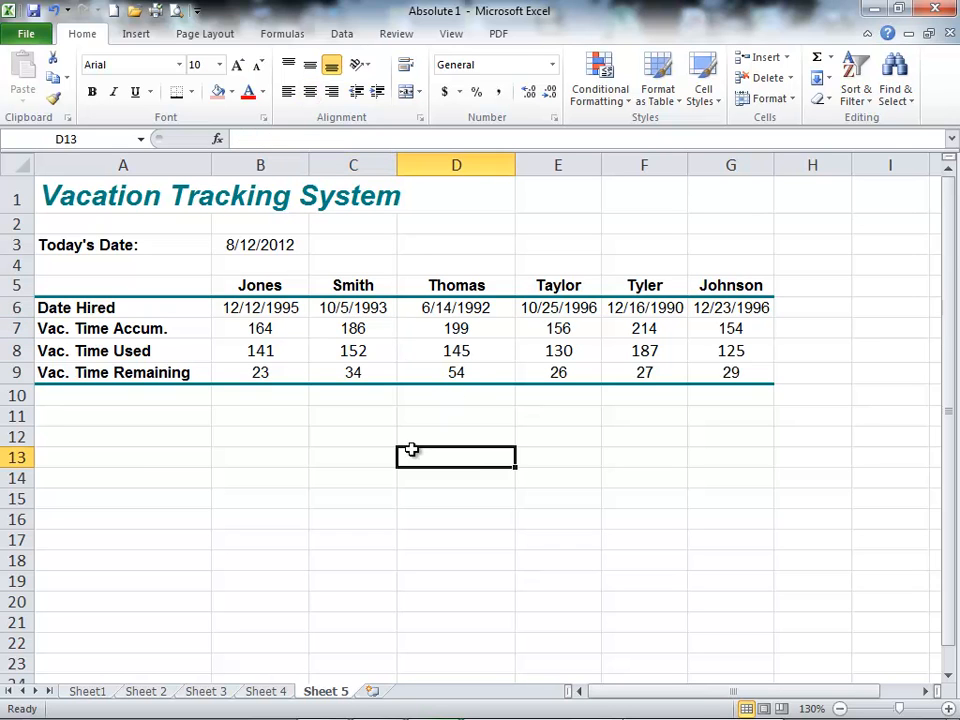
click(478, 416)
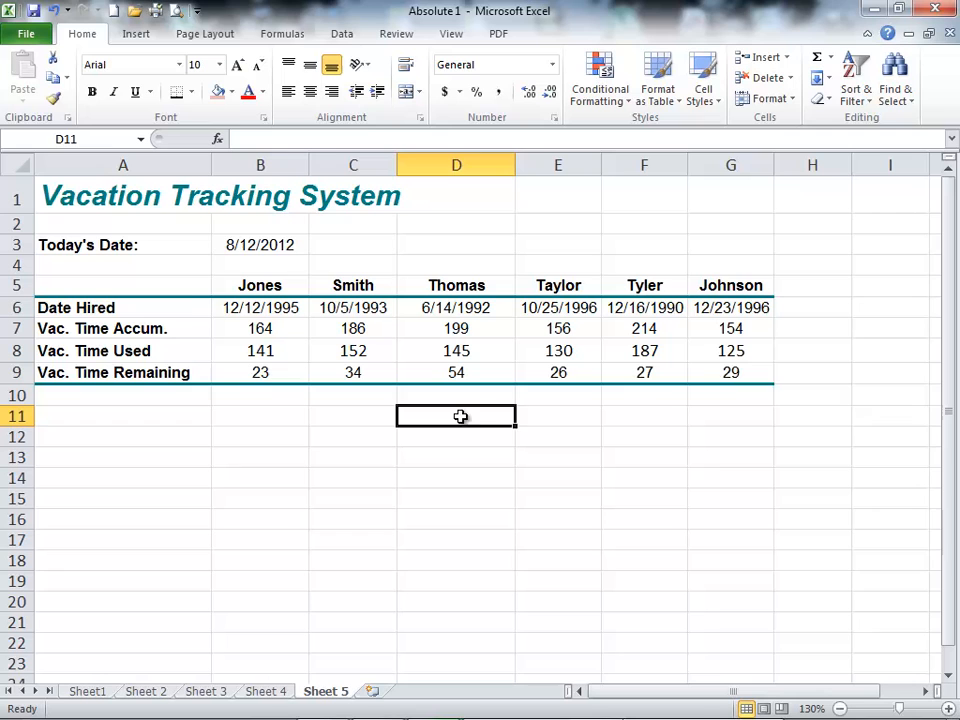
click(81, 189)
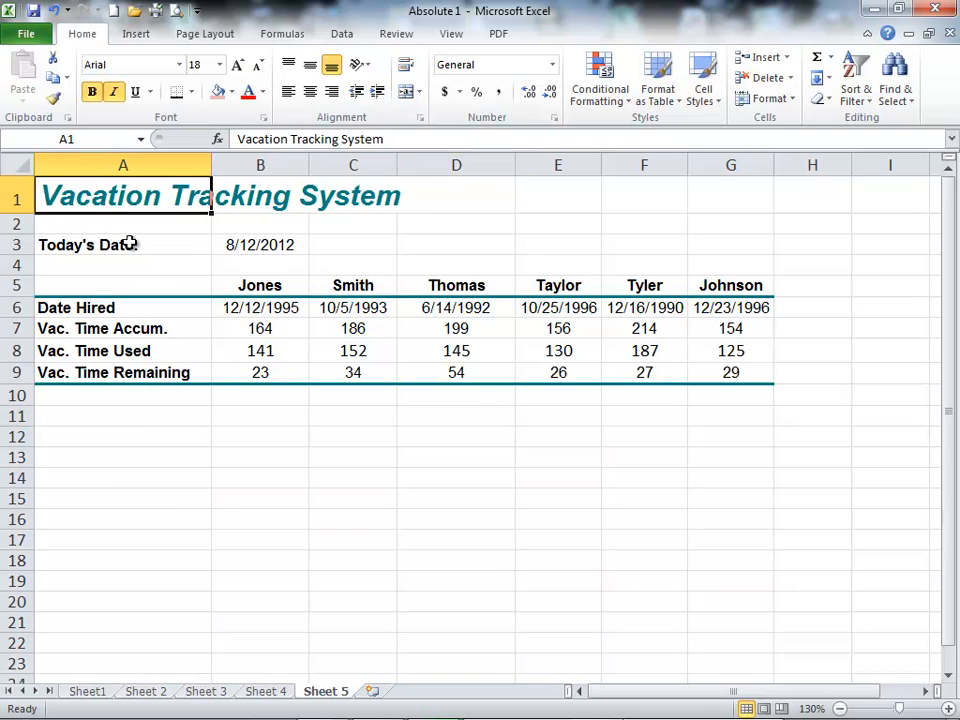